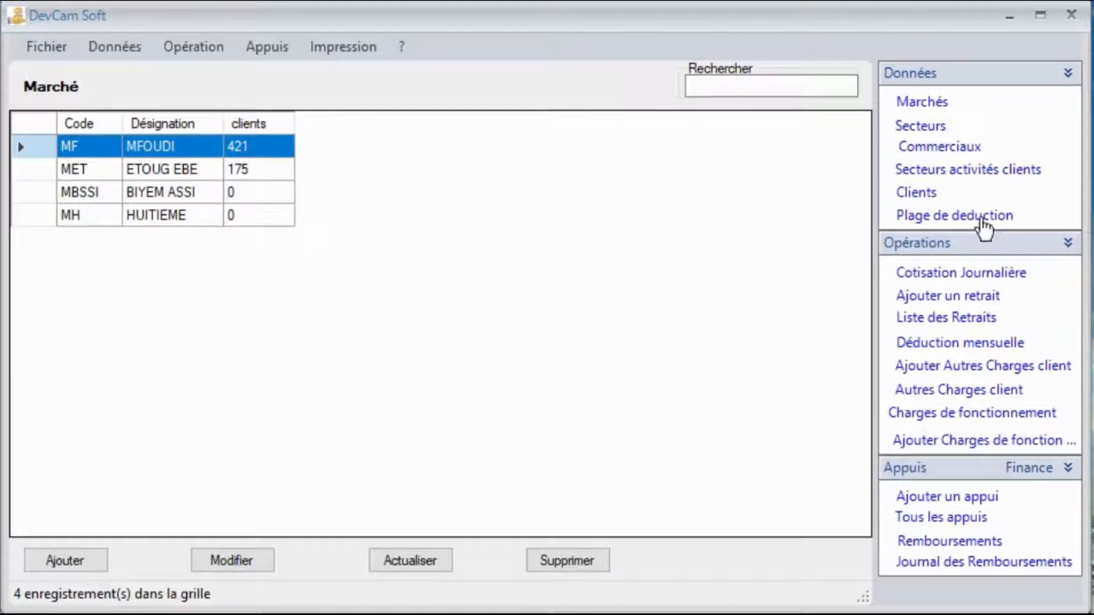
left_click(127, 52)
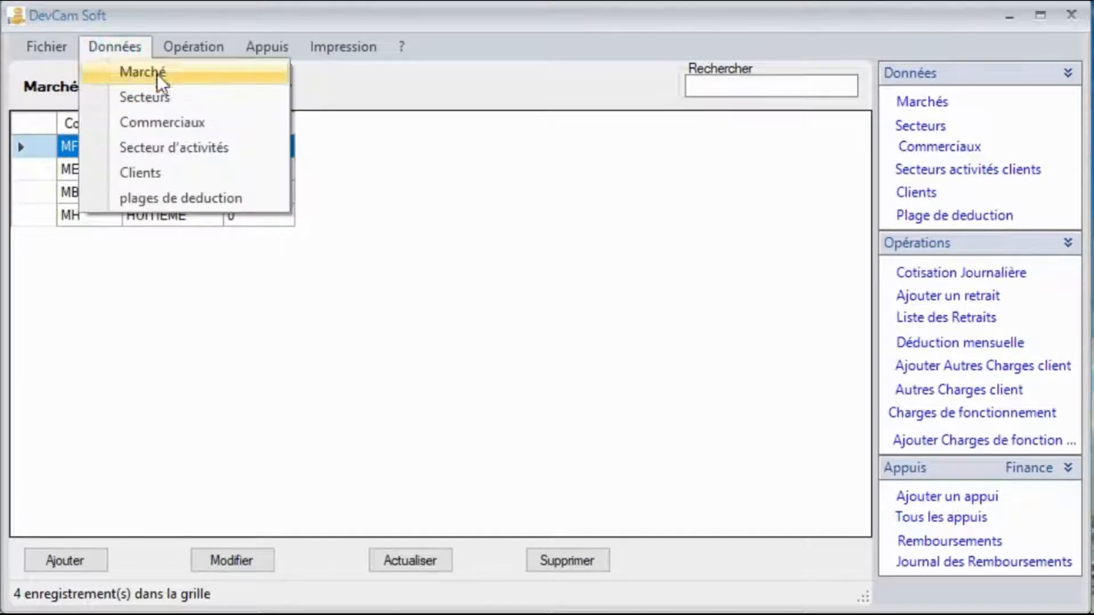
mouse_move(197, 47)
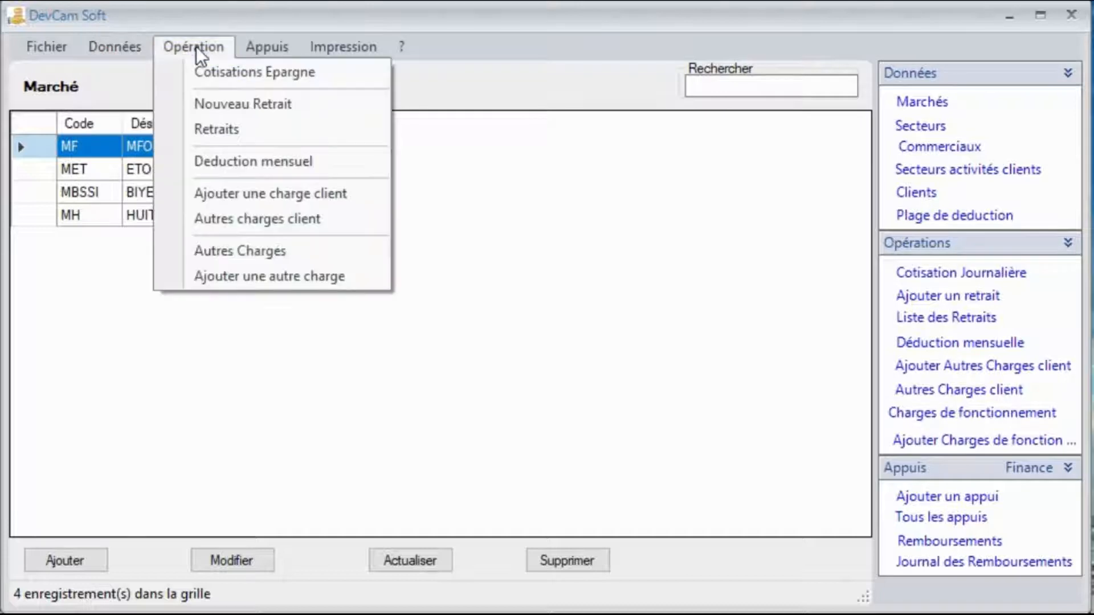
left_click(251, 43)
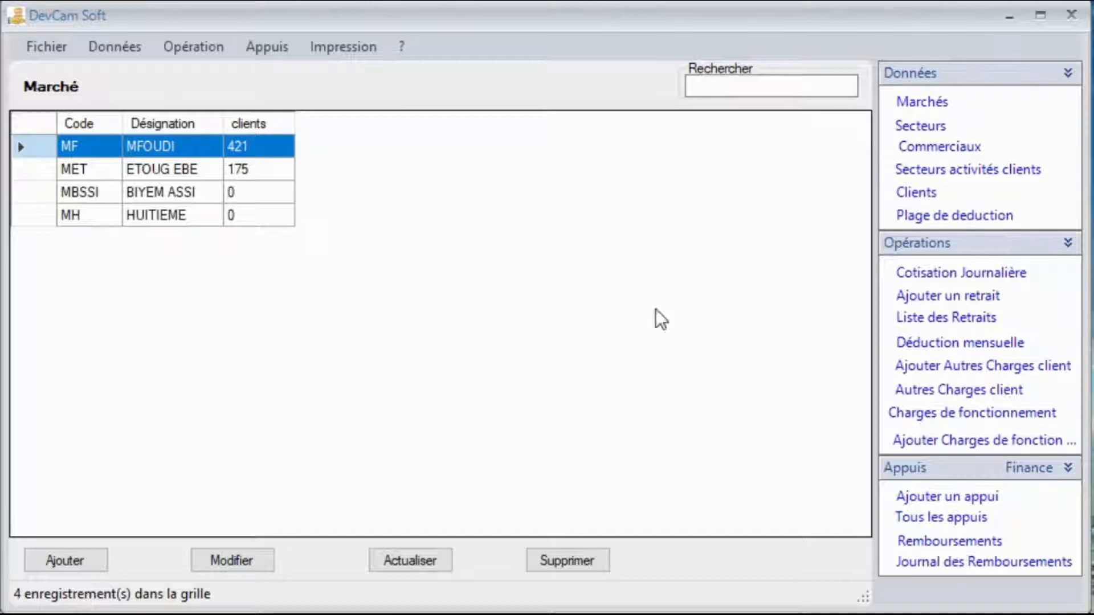
Display the list of markets from the data section
left_click(208, 46)
mouse_move(128, 47)
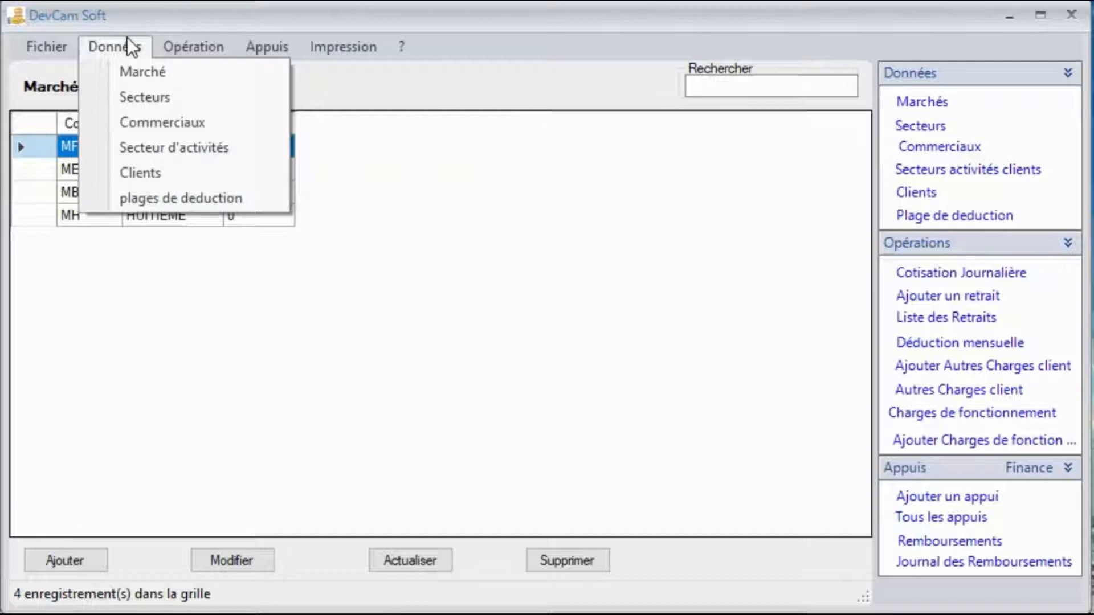
left_click(138, 67)
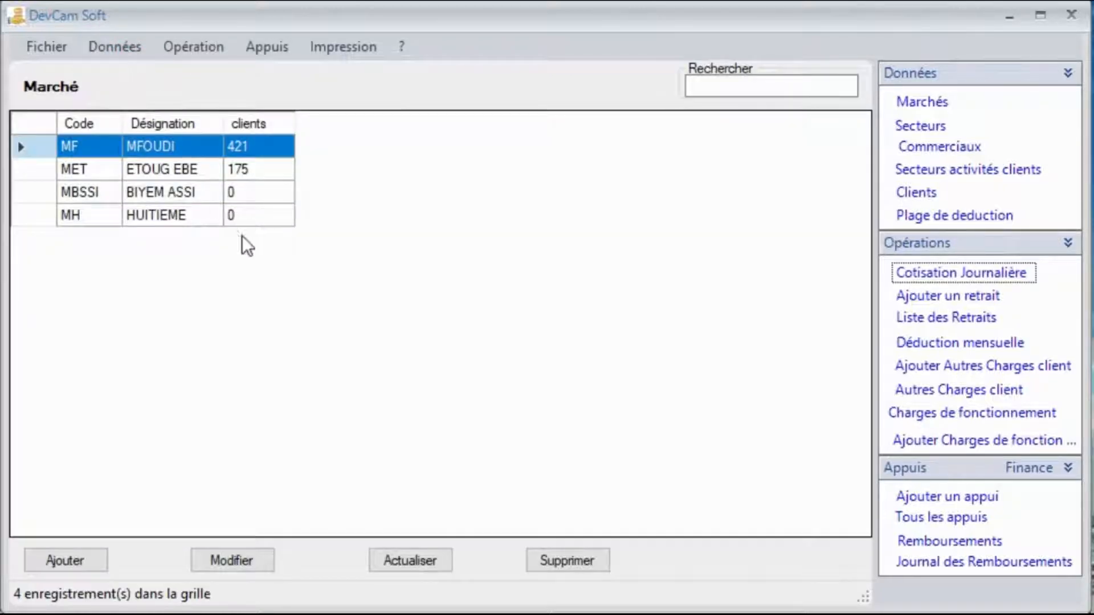
left_click(234, 359)
View the blank form for adding a market and the ETOUG EBE market's record, closing both without saving
left_click(71, 559)
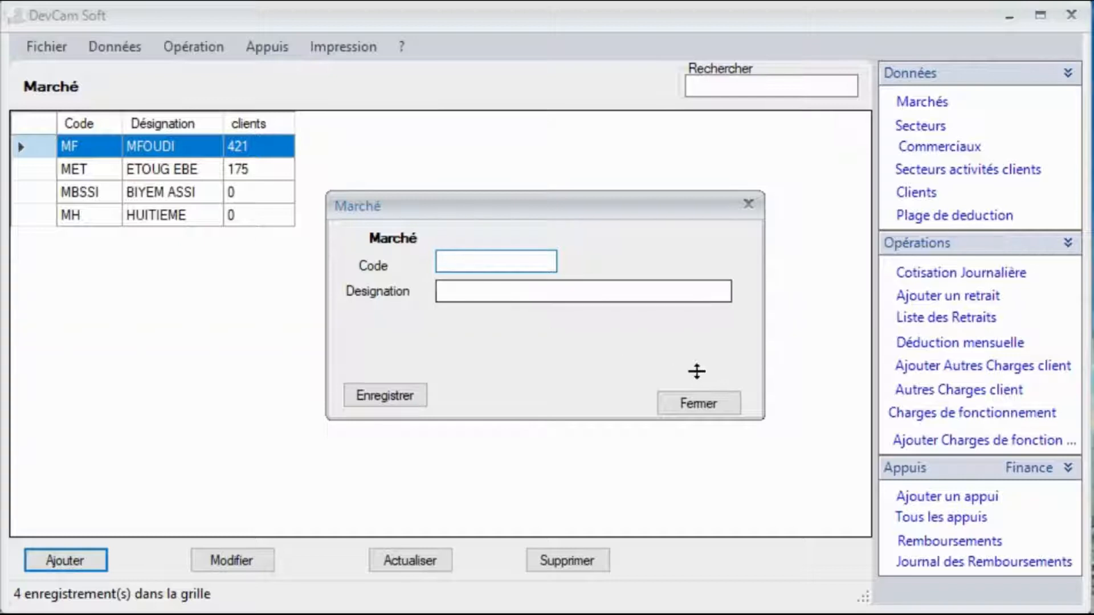
left_click(700, 403)
left_click(77, 560)
left_click(699, 403)
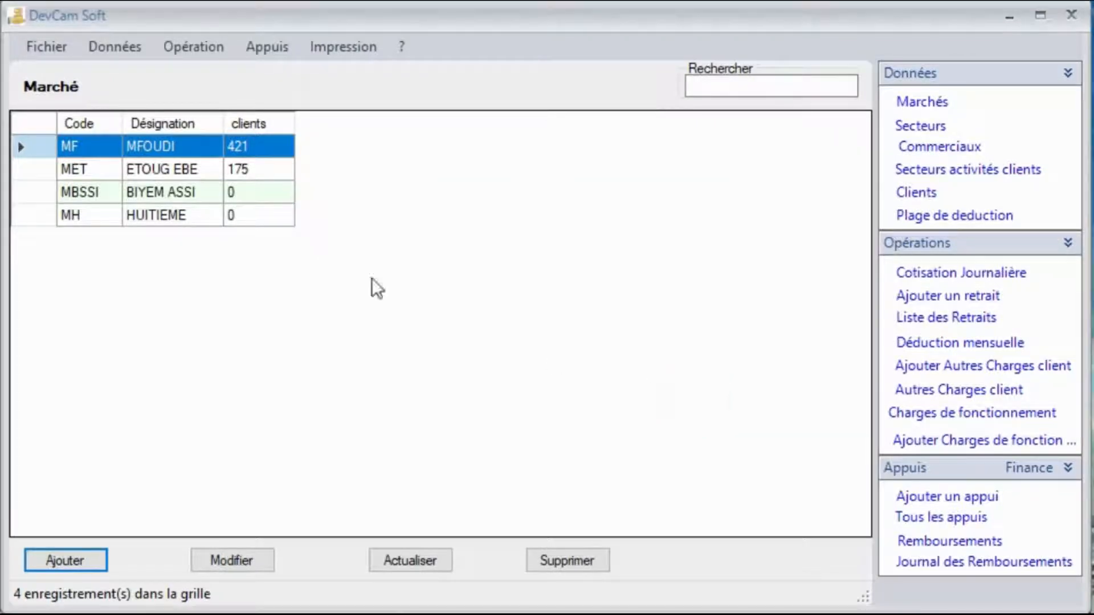
double_click(145, 168)
left_click(677, 402)
Display the list of market sectors and view the DERRIERE bureau sector's record, closing it without changes
left_click(121, 49)
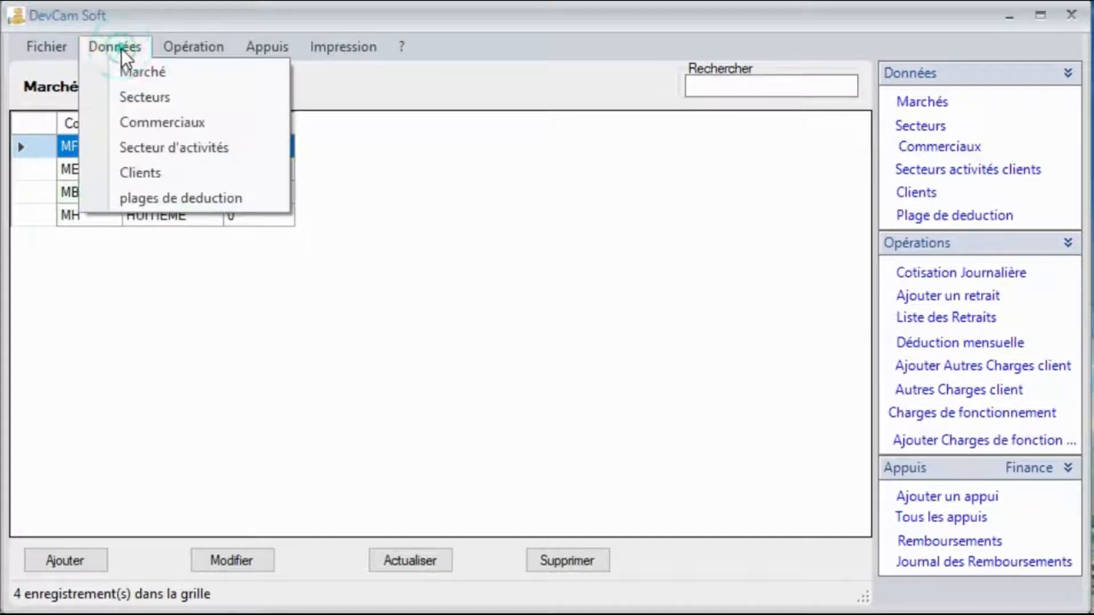
left_click(135, 97)
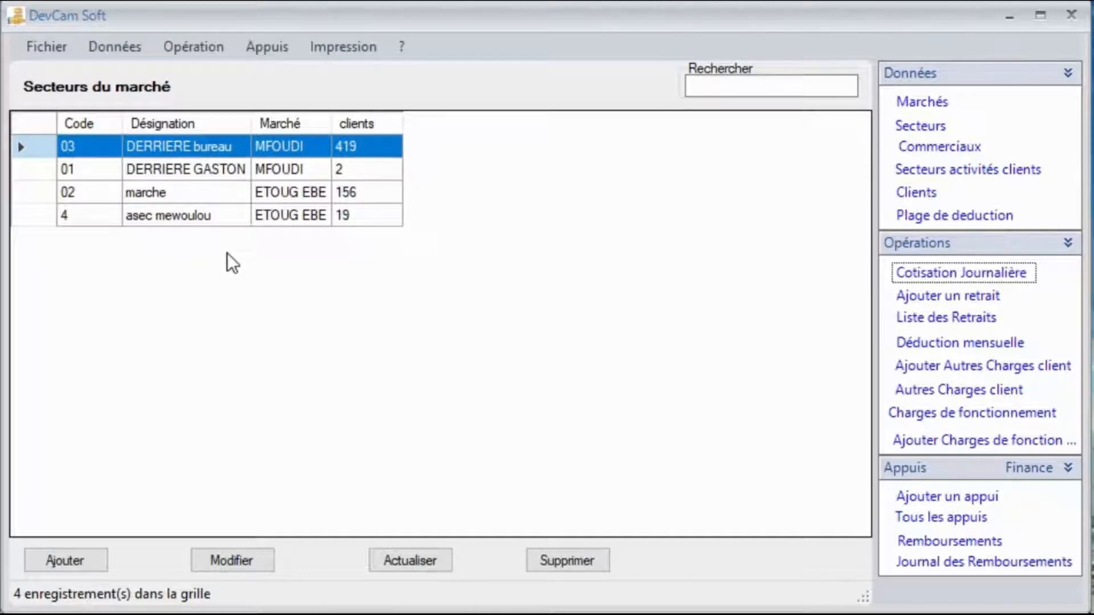
double_click(193, 146)
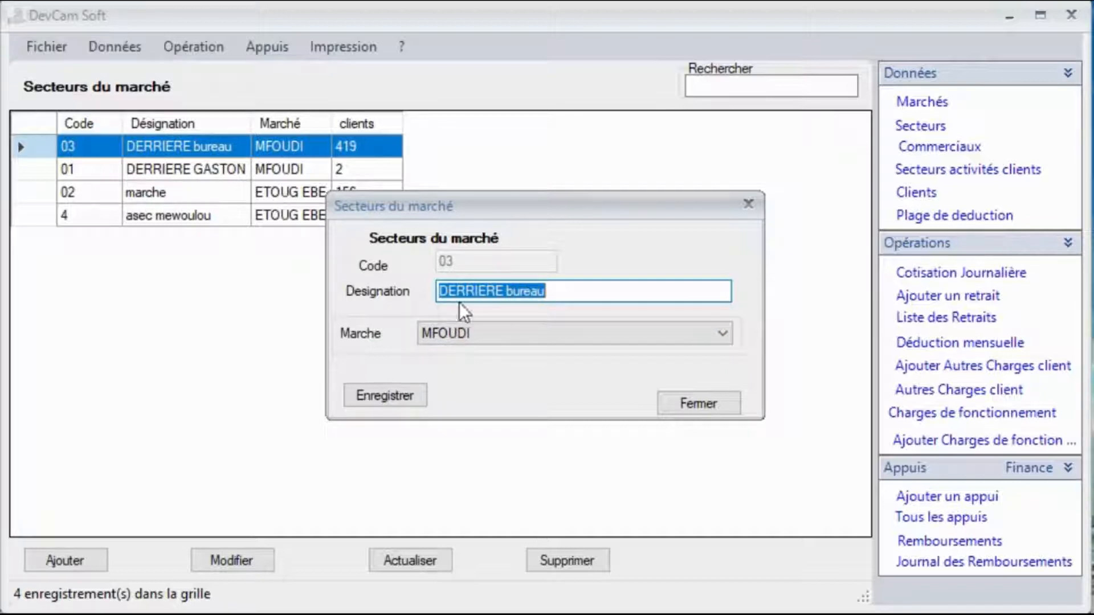
left_click(671, 398)
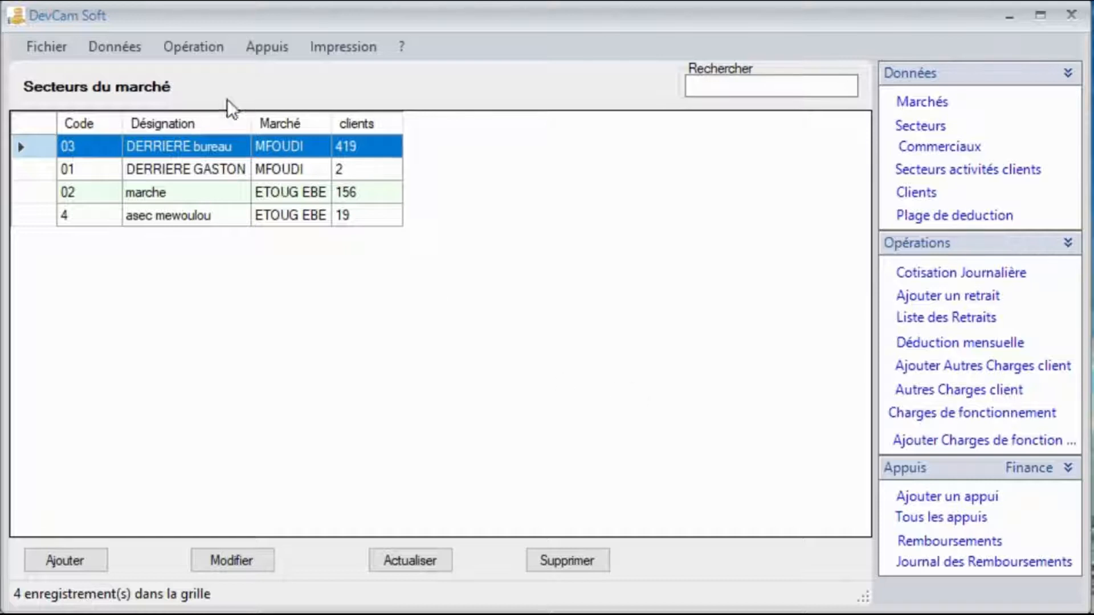
Display the list of sales agents, open the second agent's record and view its available status options
left_click(120, 49)
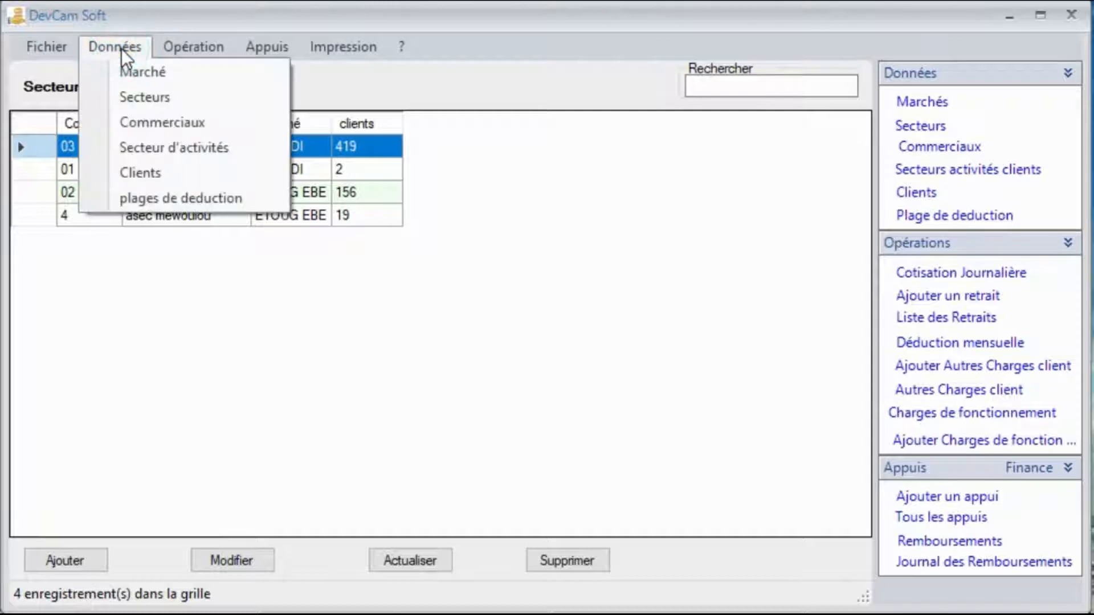
left_click(137, 121)
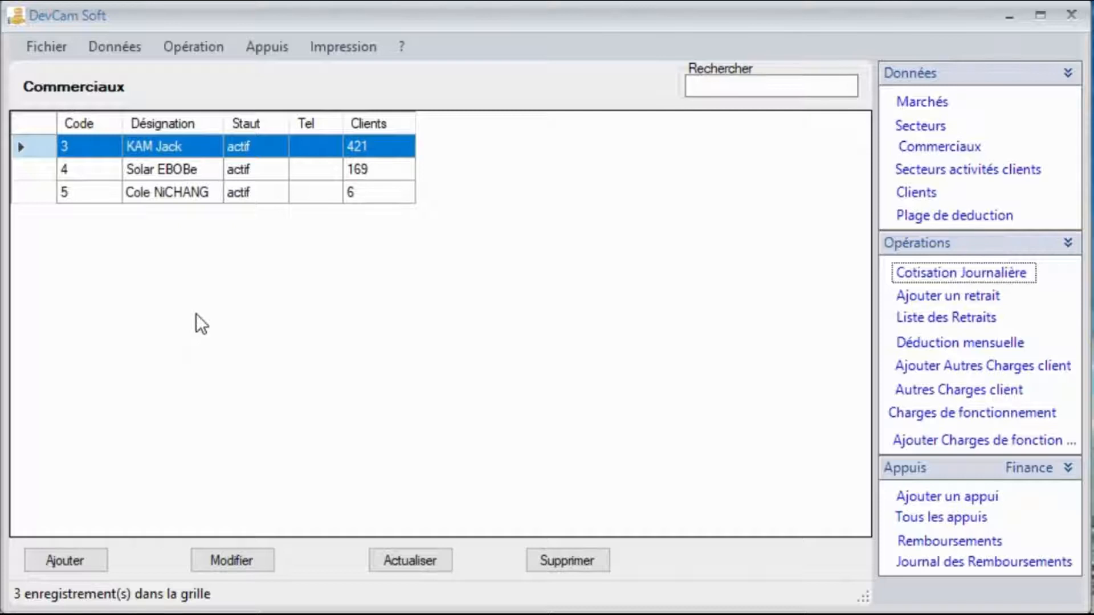
double_click(179, 168)
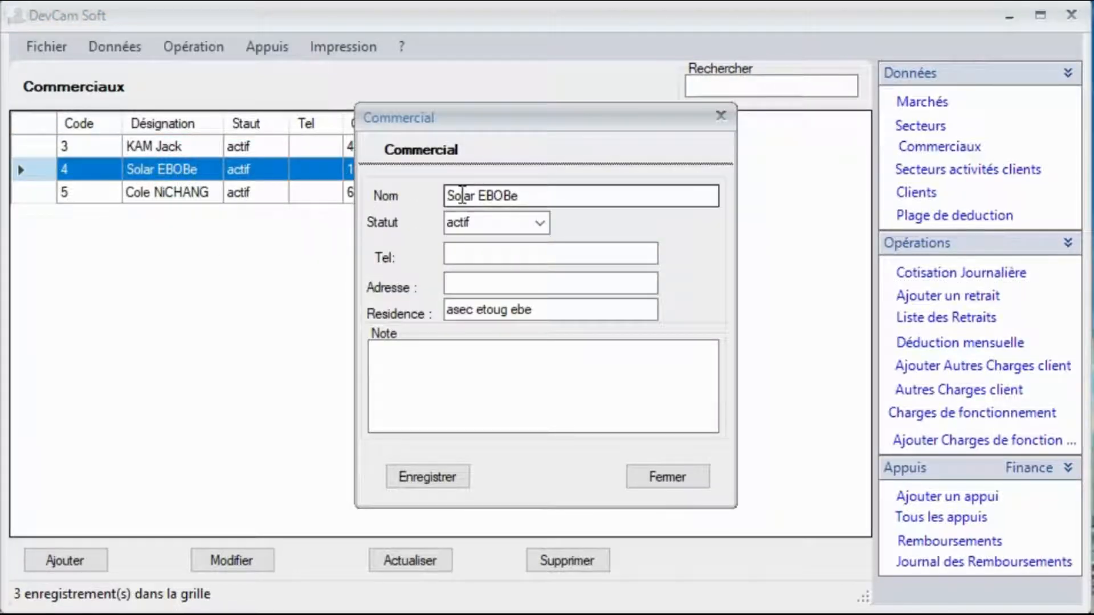
left_click(539, 224)
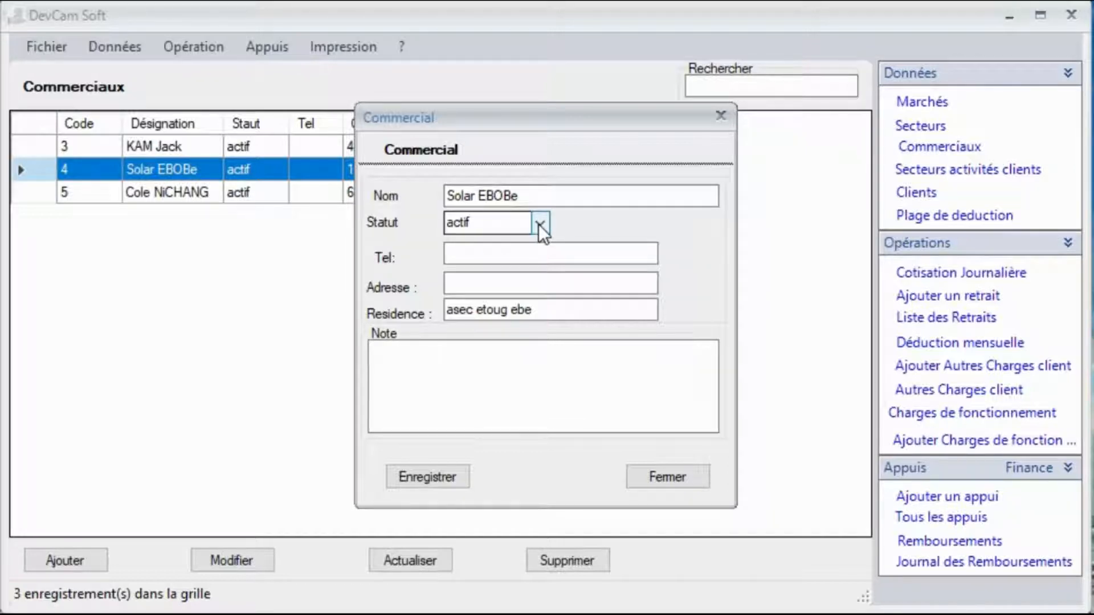
left_click(539, 224)
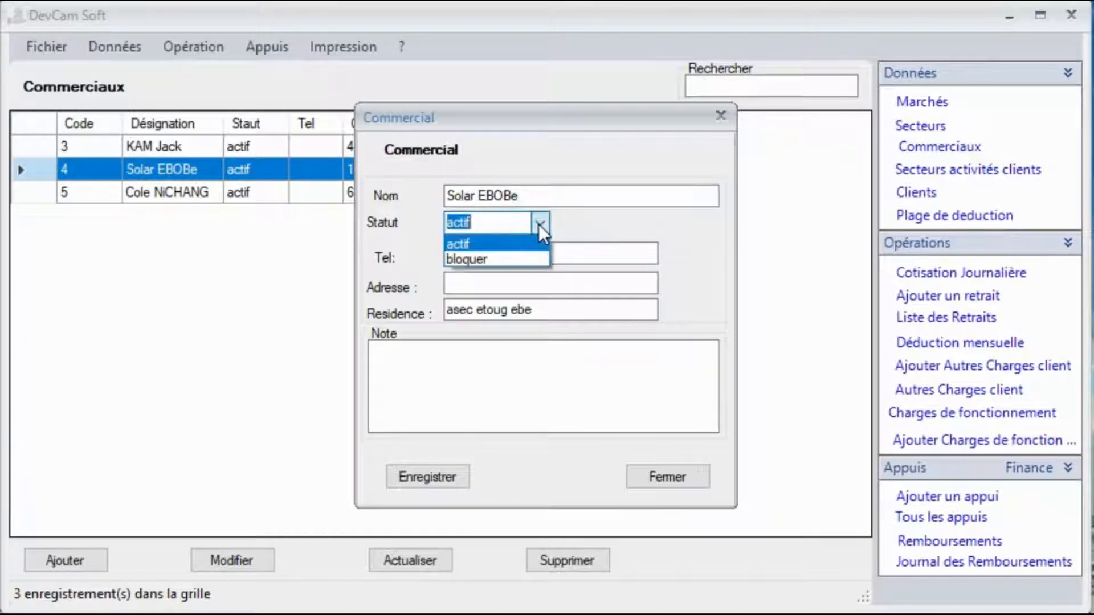
left_click(539, 223)
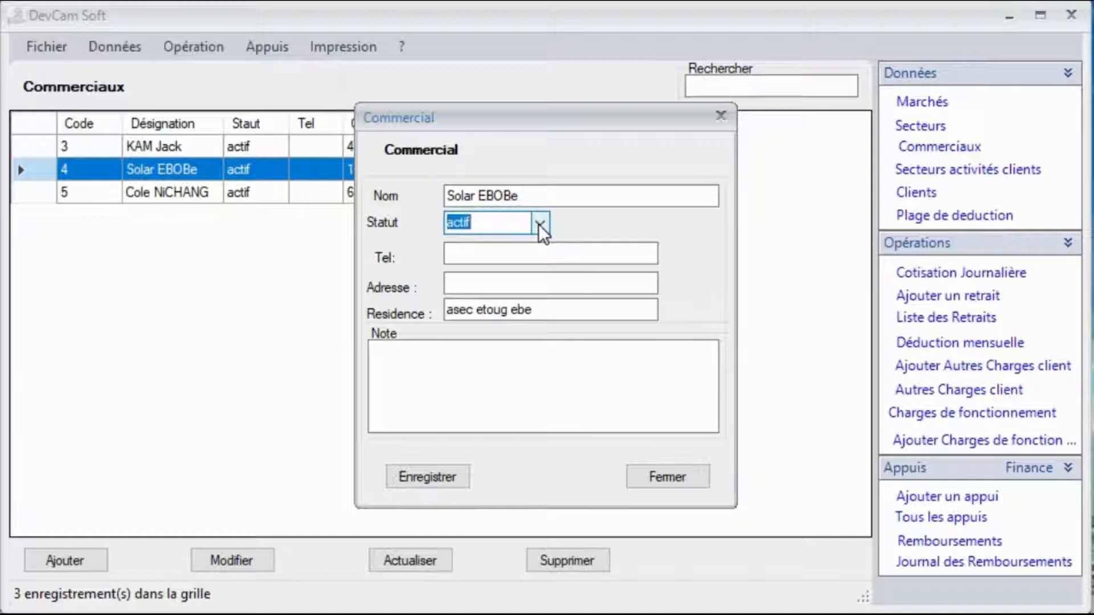
Go through the sales agent's phone, address, residence and note fields and save the record
left_click(496, 253)
left_click(497, 278)
left_click_drag(572, 313, 417, 299)
left_click(419, 369)
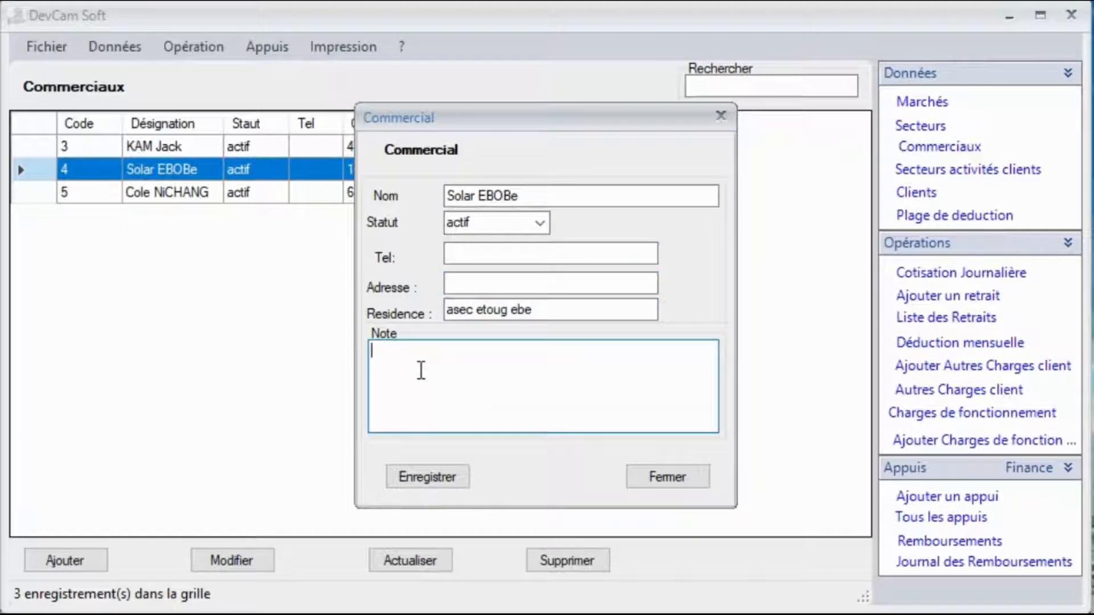
left_click(447, 484)
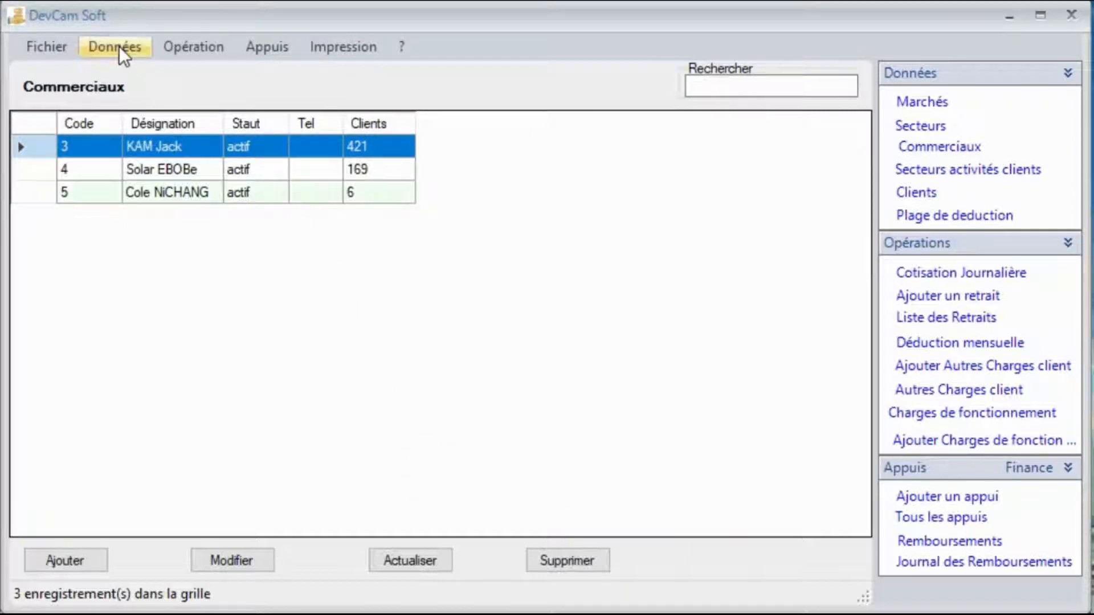
Display the deduction ranges and sort them by minimum in ascending order
left_click(117, 46)
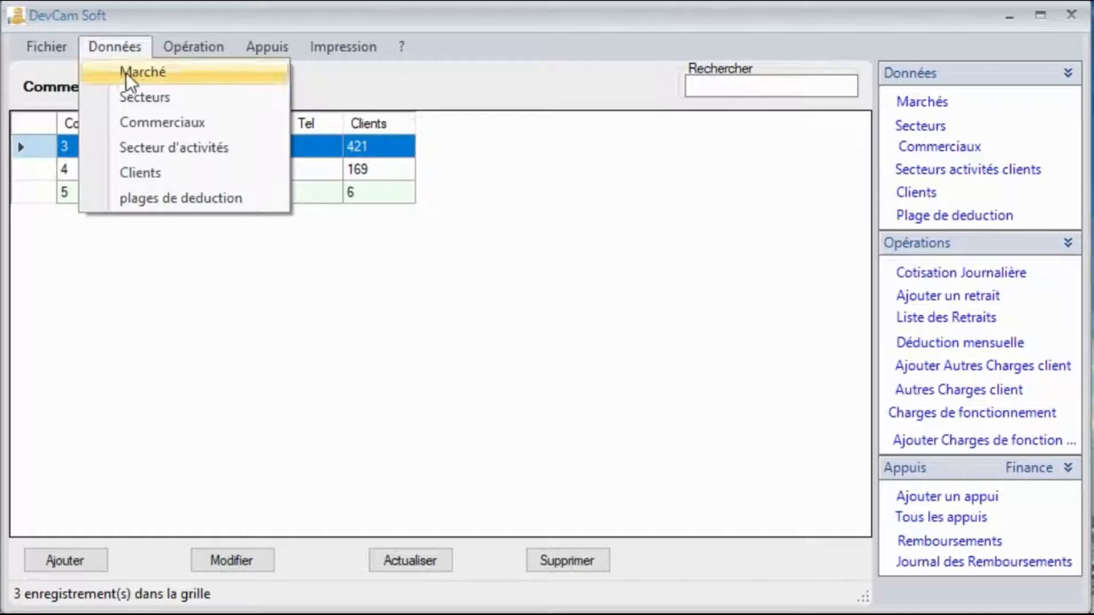
left_click(128, 198)
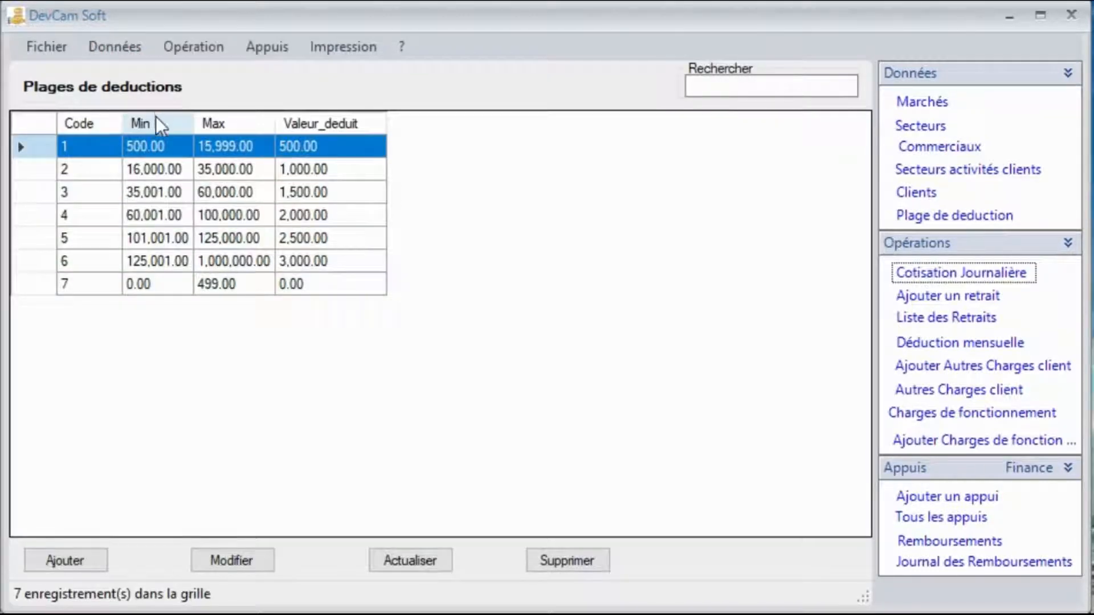
left_click(156, 119)
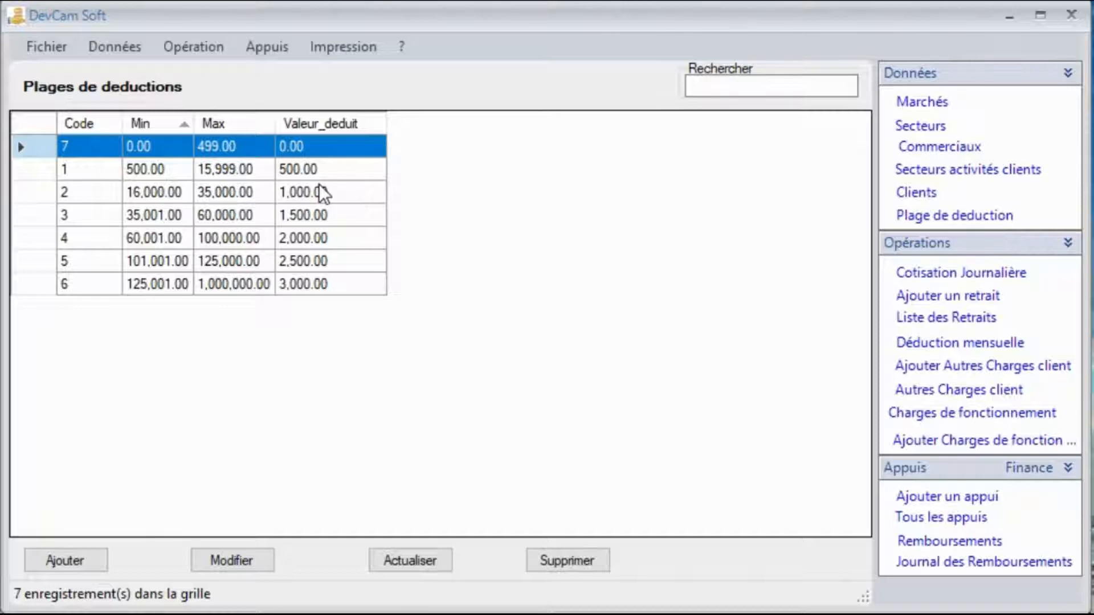
Set the amount to deduct for the 500–15,999 range to 550, save it and sort the ranges by minimum again
double_click(282, 169)
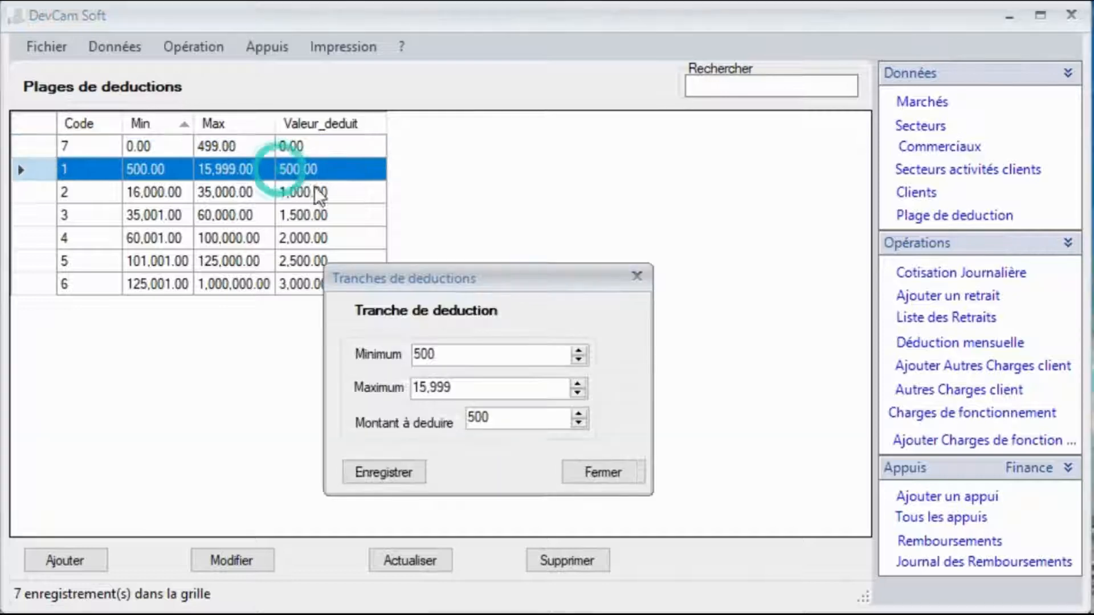
left_click_drag(473, 418, 484, 420)
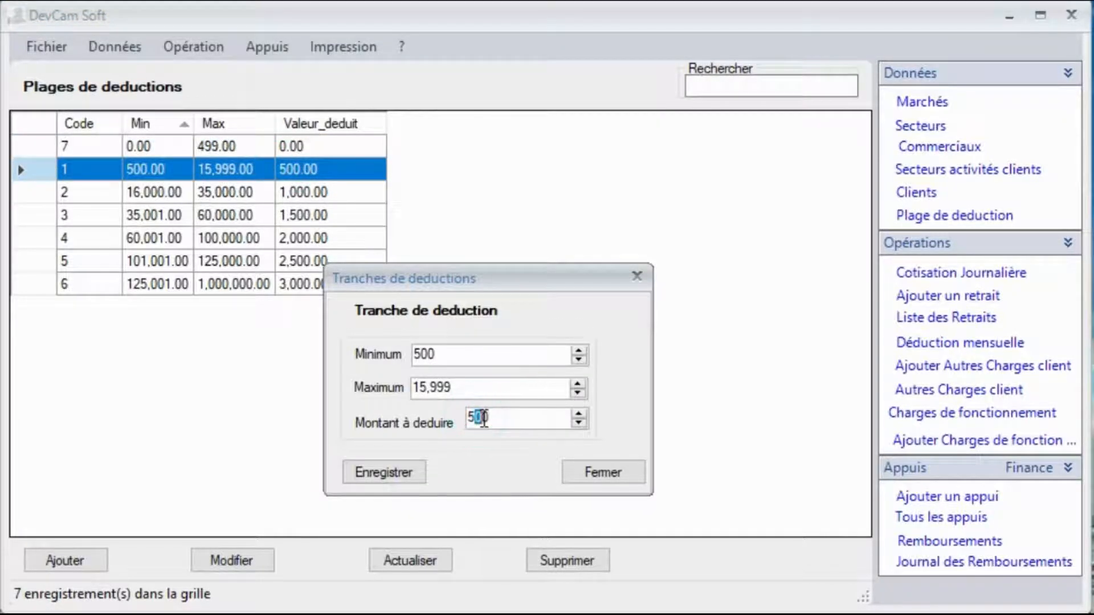
type("50")
left_click(410, 475)
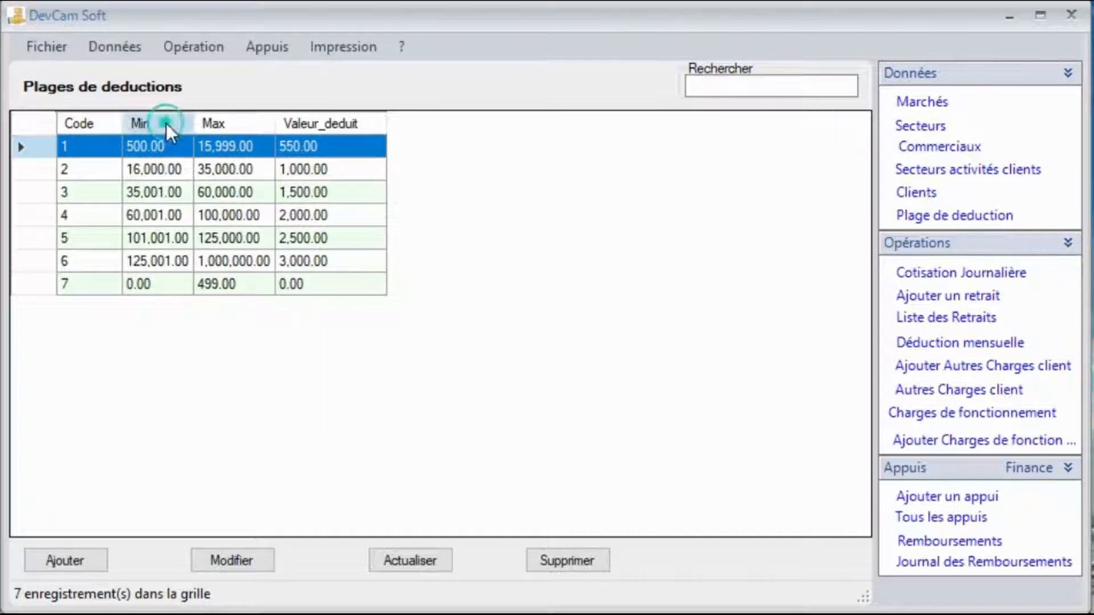
left_click(165, 123)
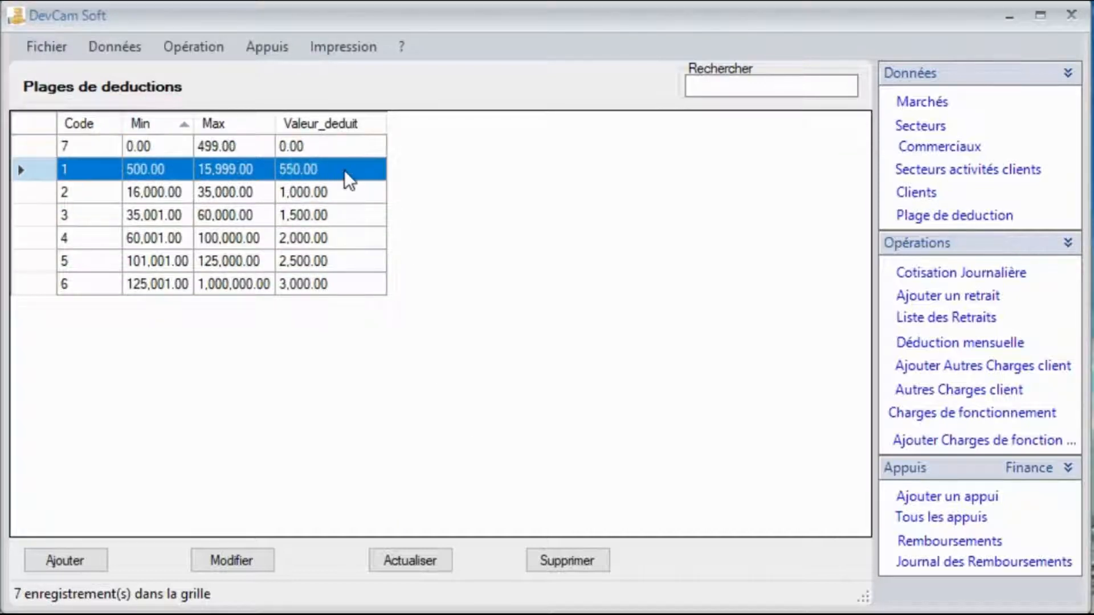
Display the client list and open the record of a male client in the ETOUG EBE market's marche sector
left_click(131, 49)
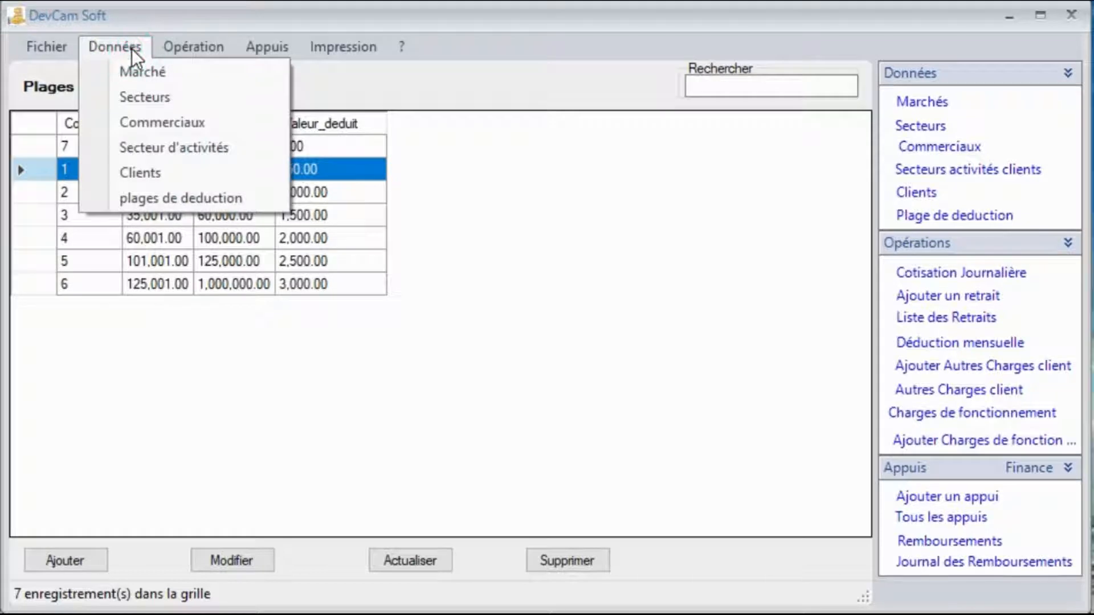
left_click(139, 172)
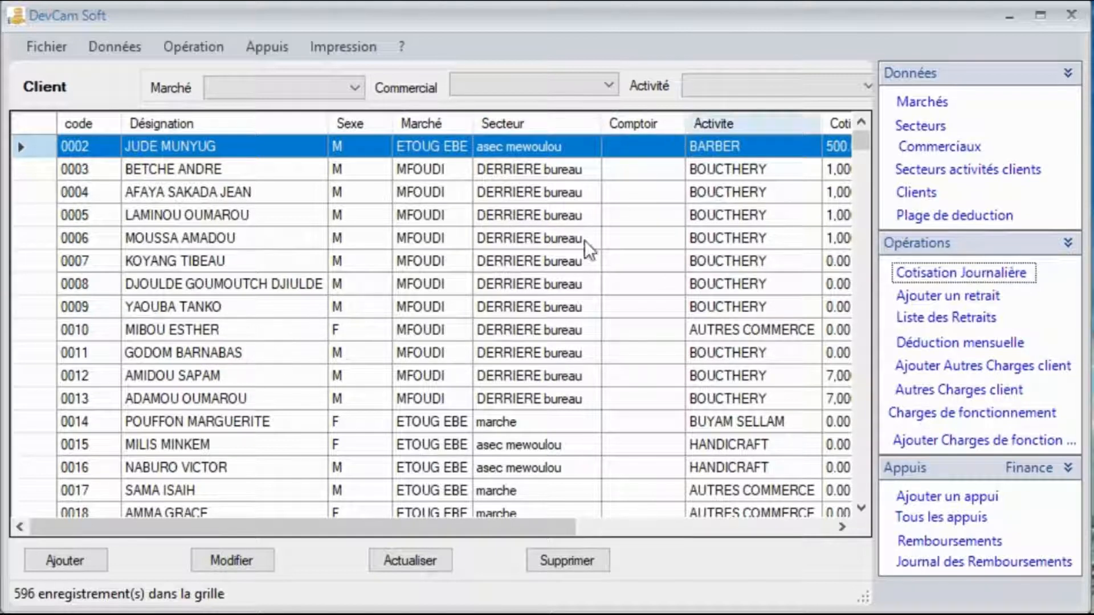
scroll(363, 343, "down", 2)
scroll(353, 348, "down", 3)
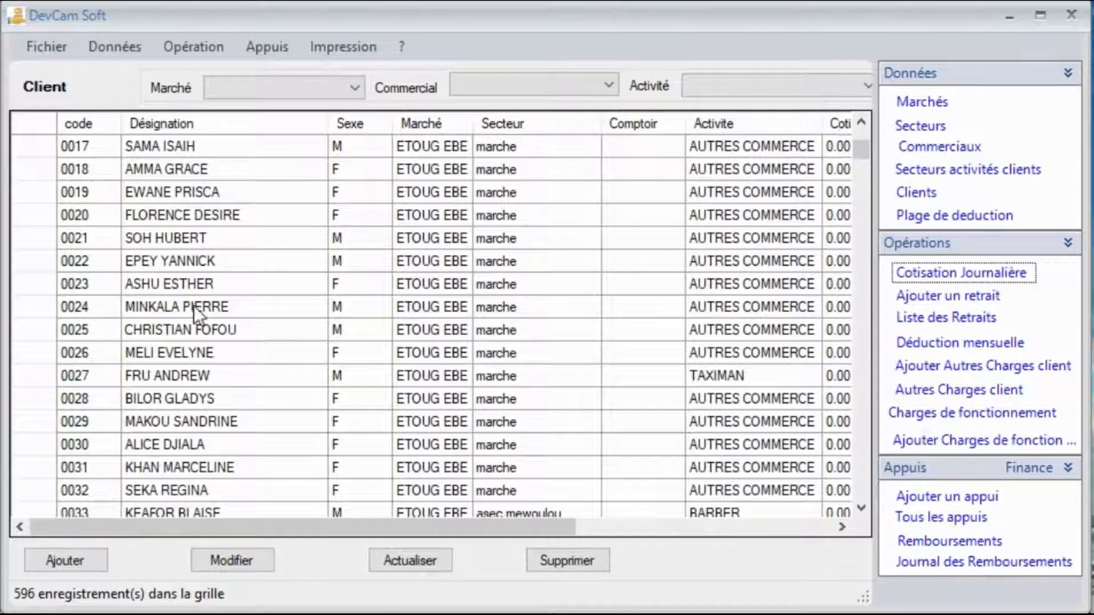
double_click(145, 260)
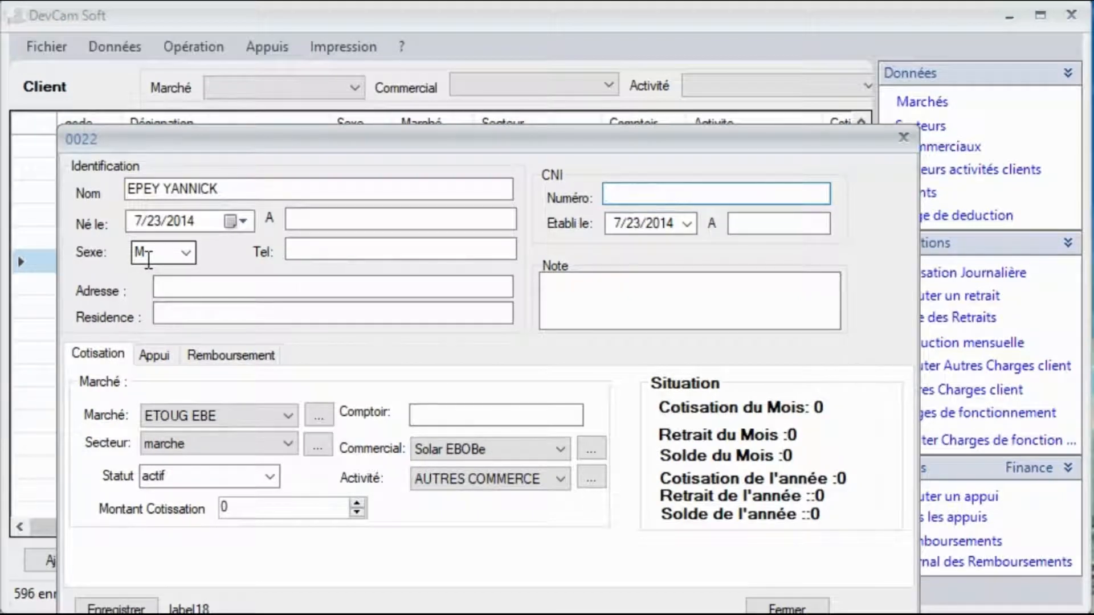
left_click_drag(478, 143, 470, 50)
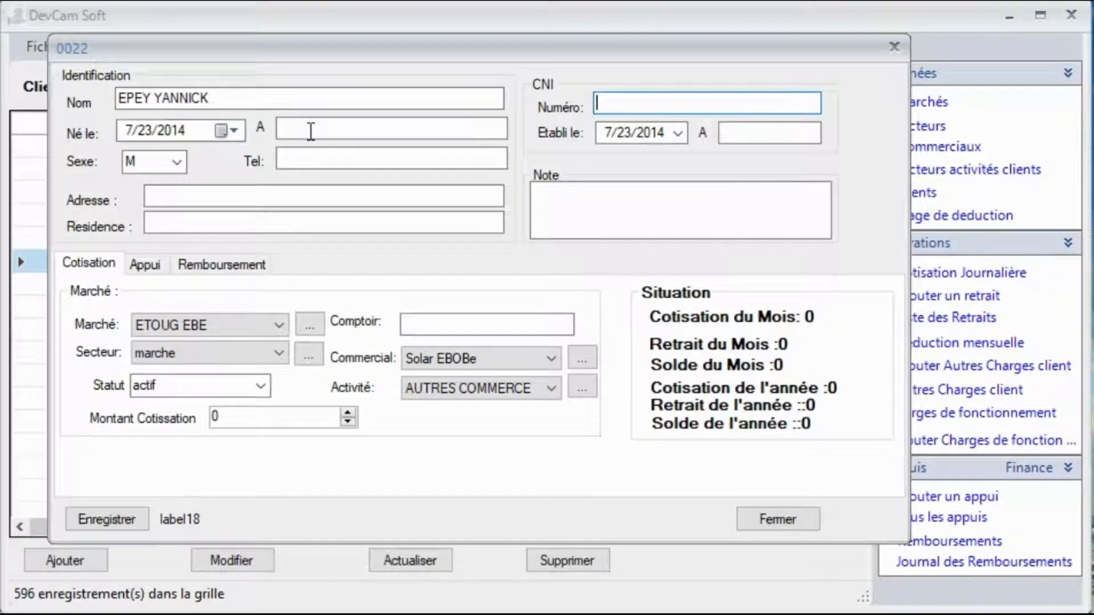
Go through the client's phone, identity card number and note fields
left_click(293, 159)
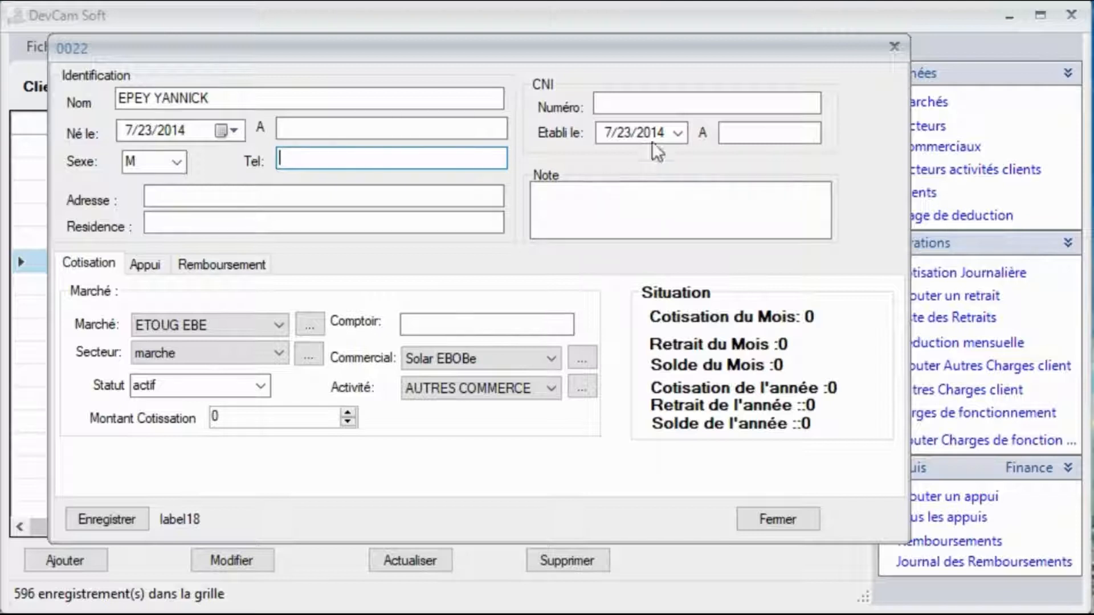
left_click(645, 104)
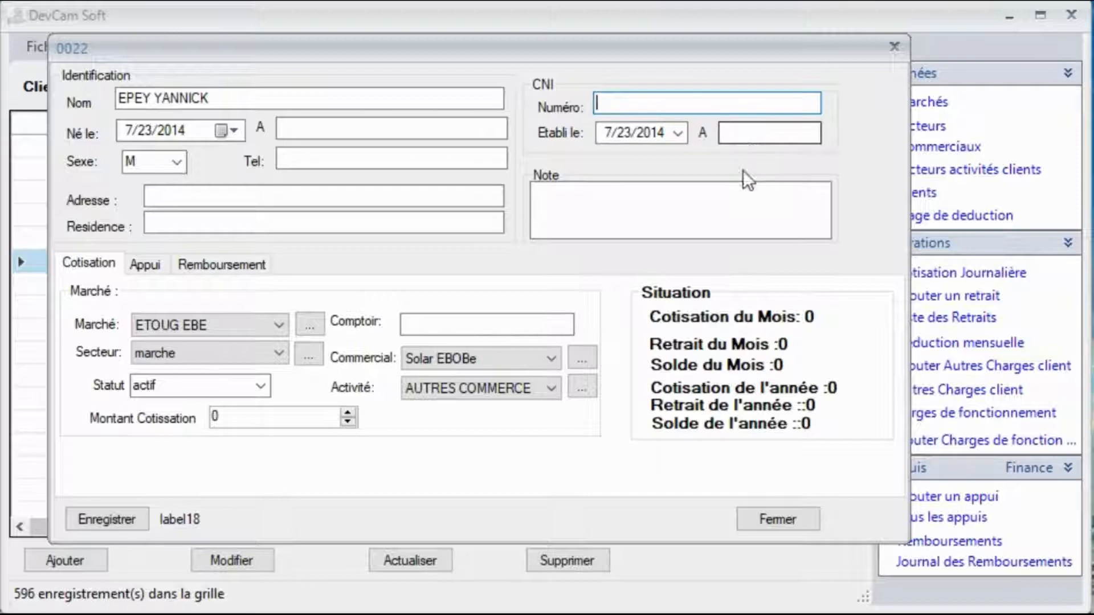
left_click(706, 217)
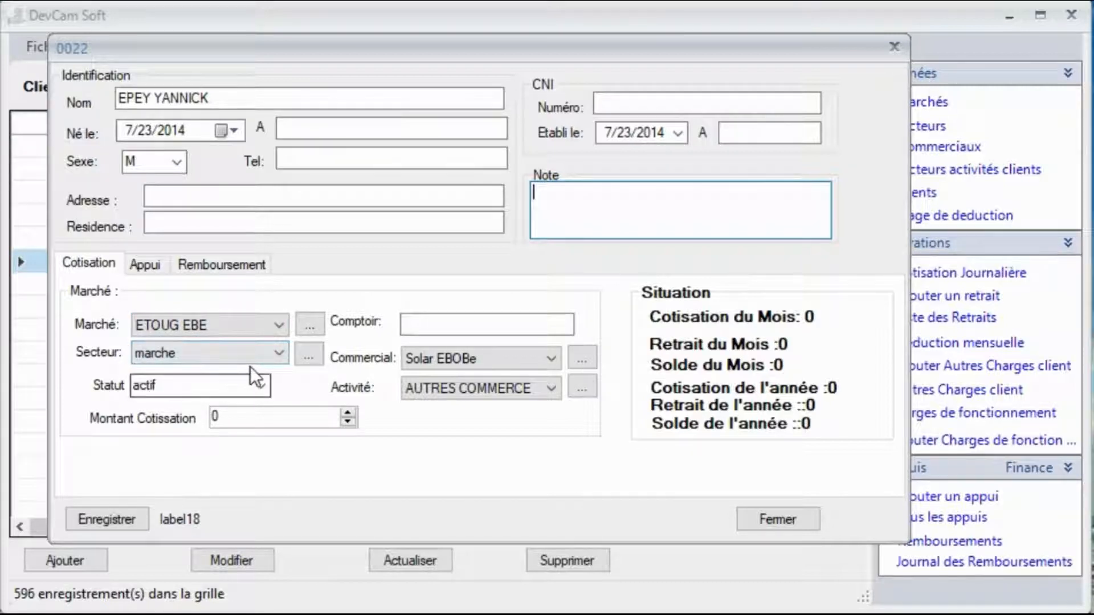
Set the client's sector to DERRIERE GASTON, contribution amount to 1500, Comptoir to a15, and assign the first listed sales agent
left_click(280, 353)
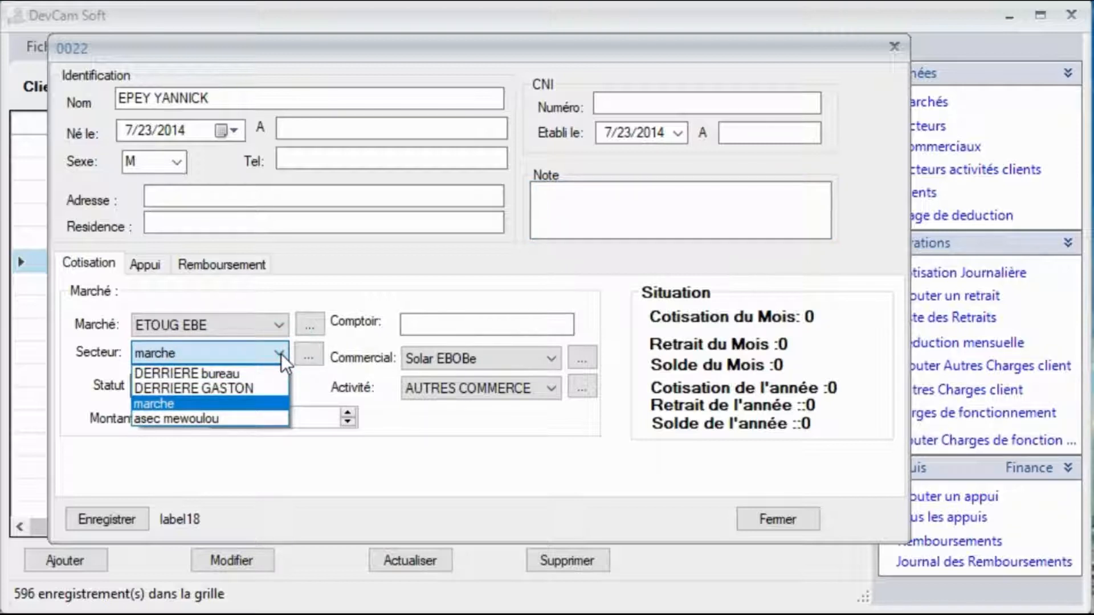
left_click(251, 386)
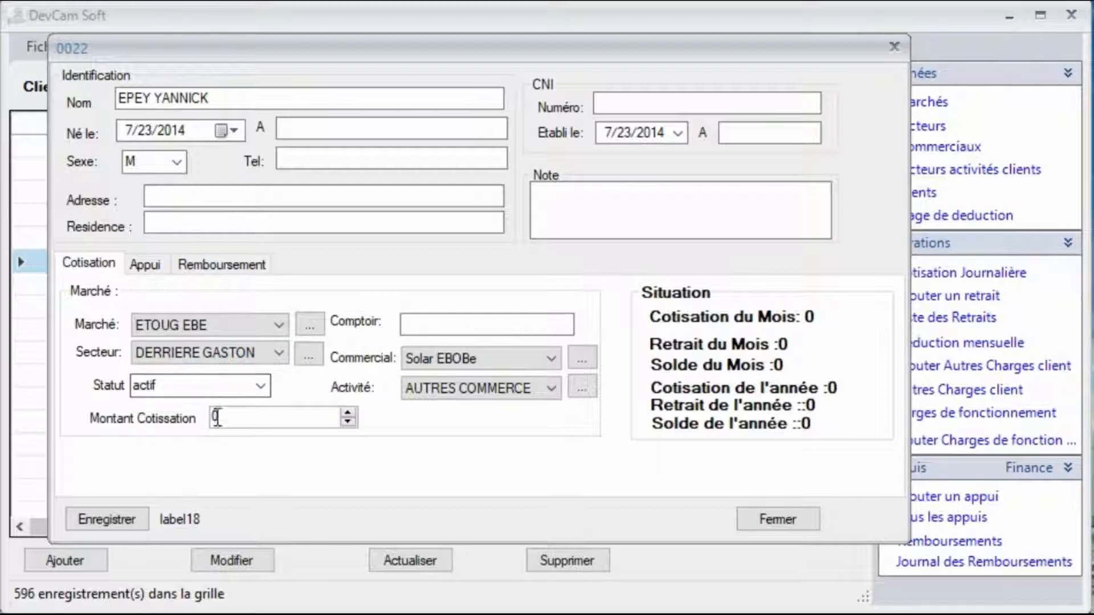
left_click(264, 422)
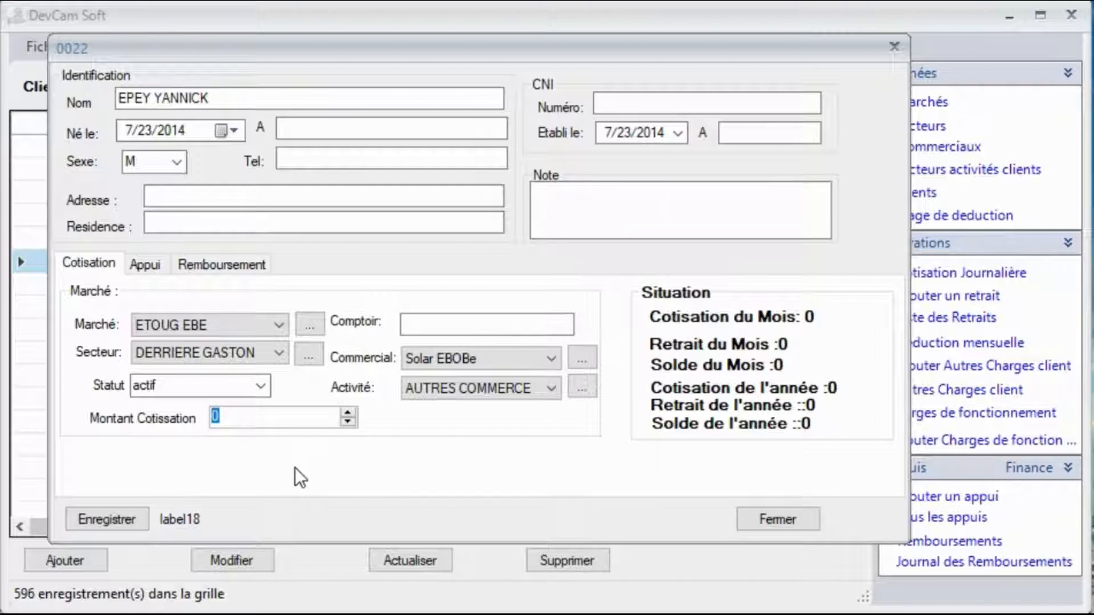
type("1500")
left_click(464, 319)
type("a")
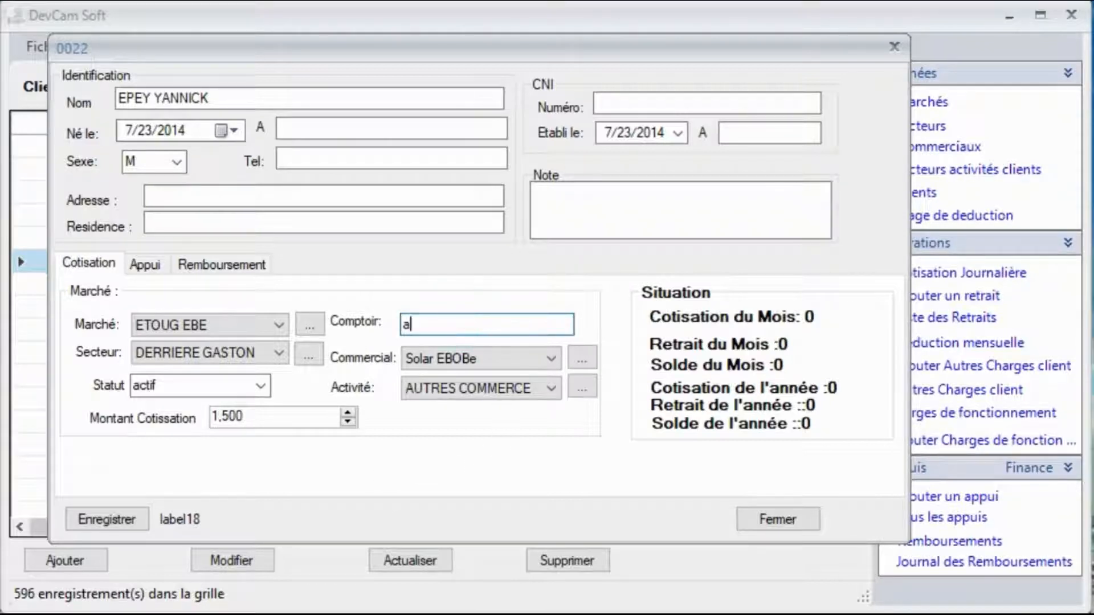
type("15")
left_click(550, 358)
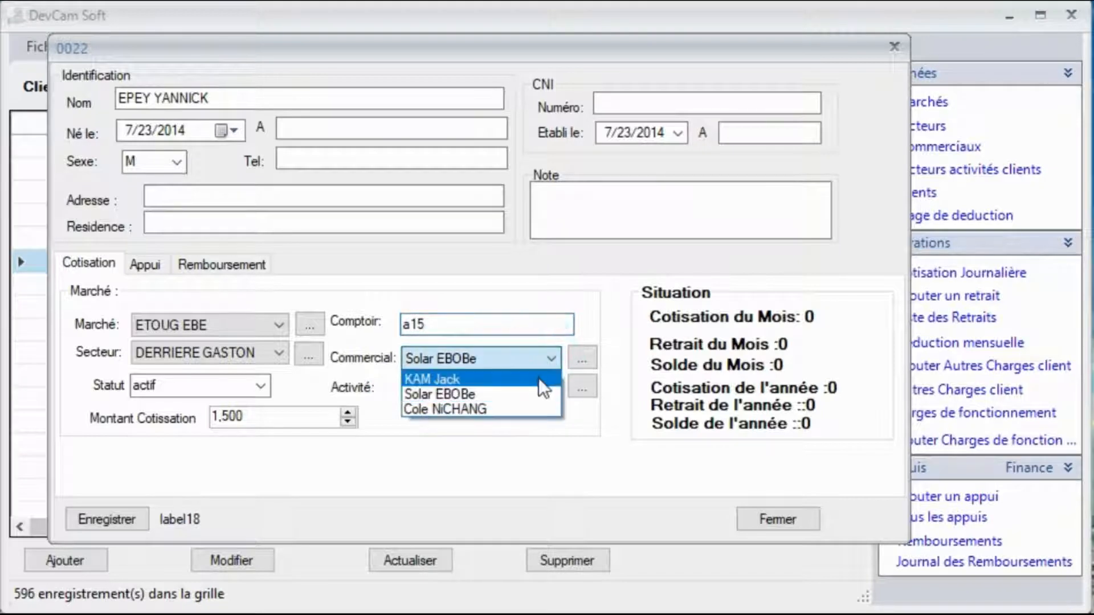
left_click(538, 379)
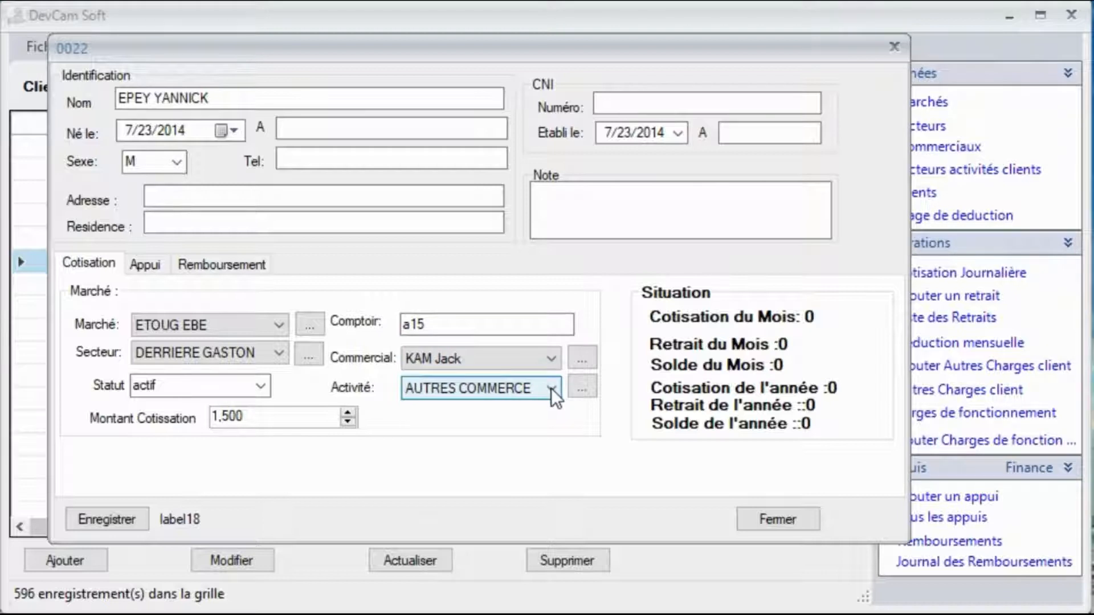
Review the client's activity choices and look at the form for adding a new market
left_click(552, 388)
left_click(543, 387)
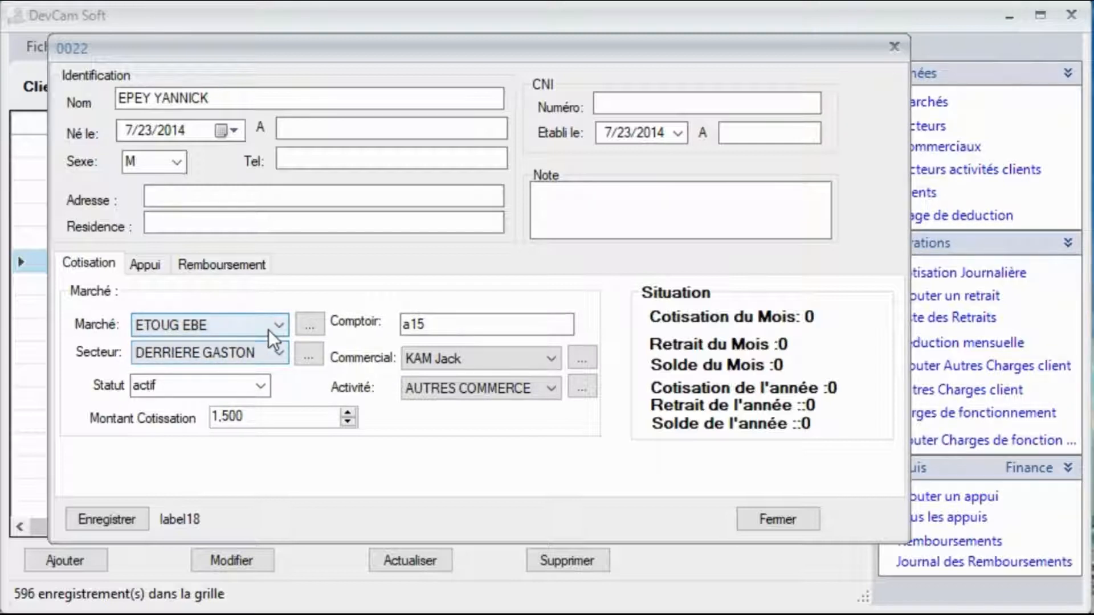
left_click(305, 323)
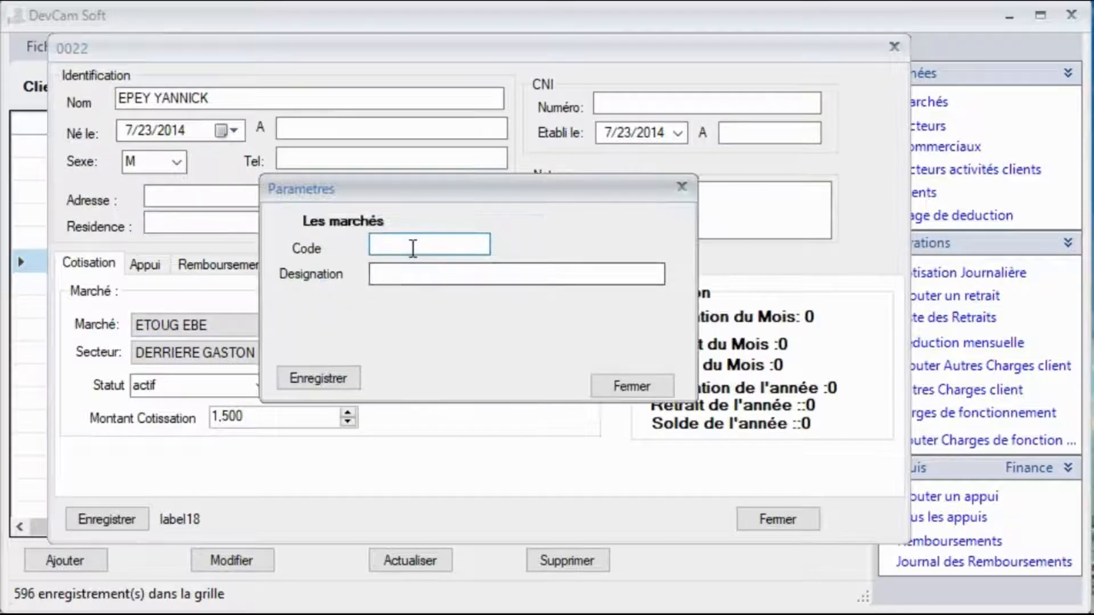
left_click(605, 382)
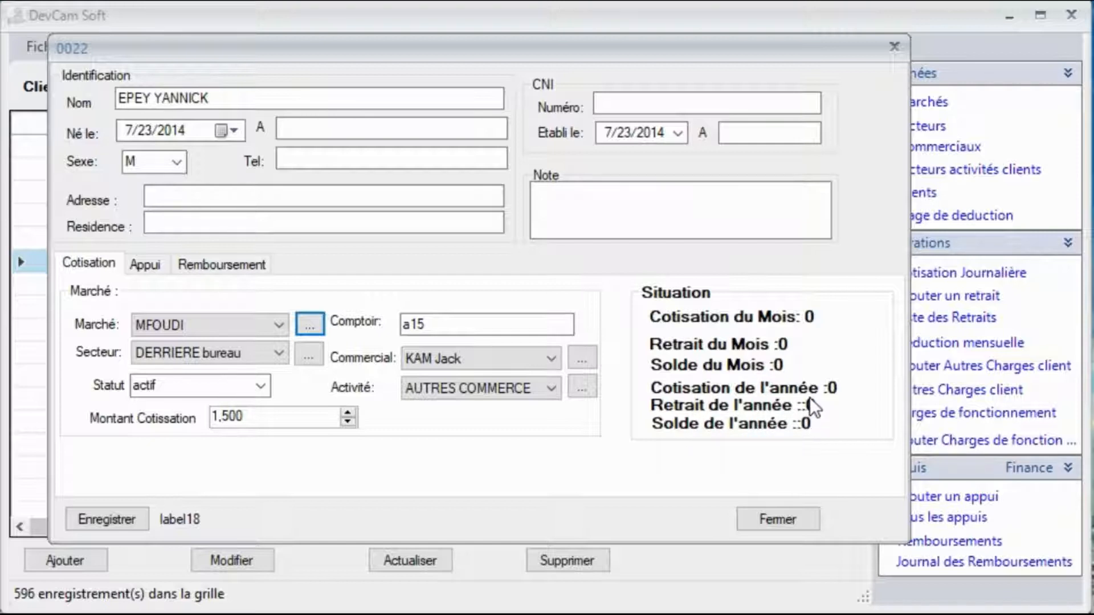
View the client's Appui records with the new loan form and the repayments, and close the client record without saving
left_click(143, 265)
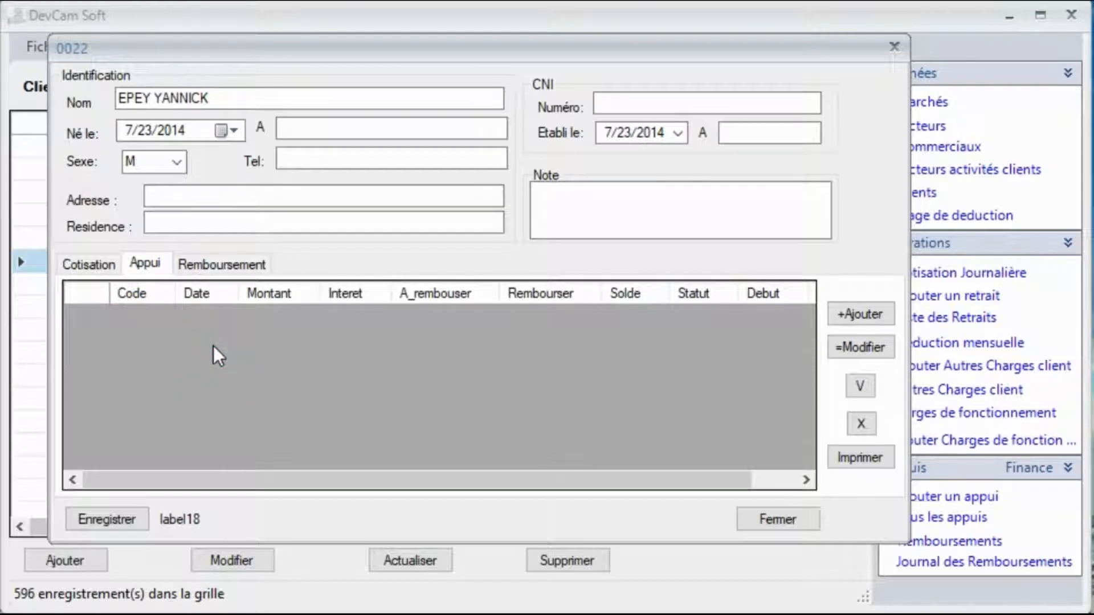
left_click(860, 313)
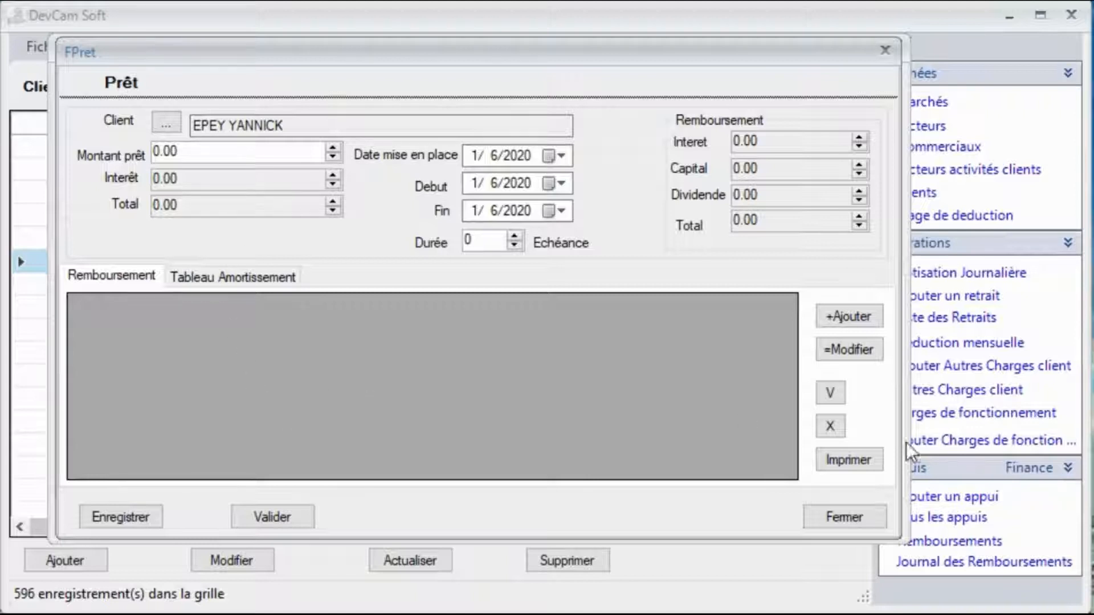
left_click(806, 515)
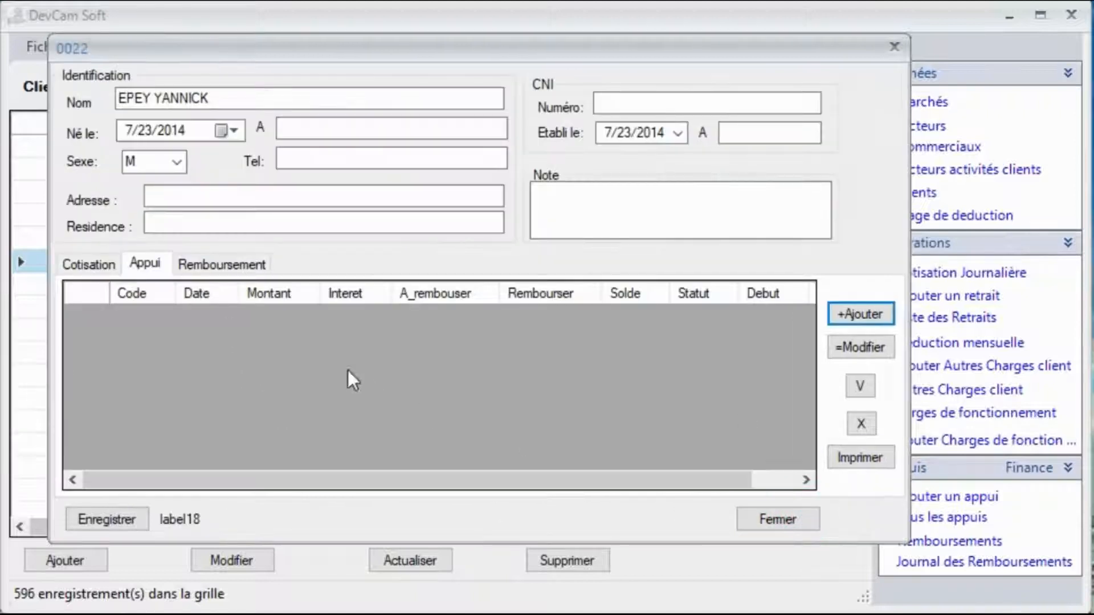
left_click(228, 263)
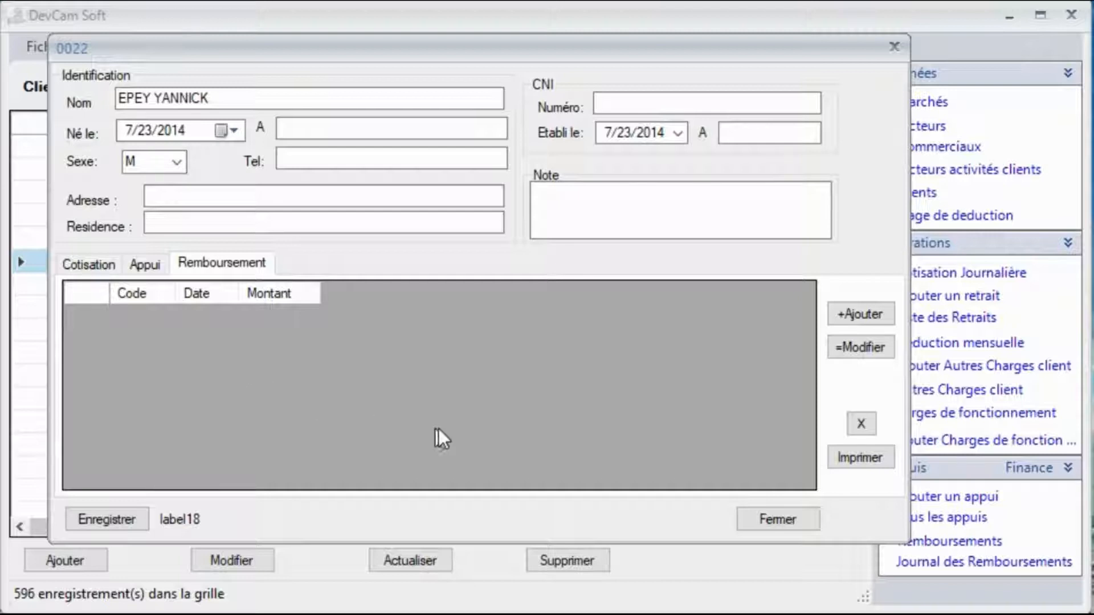
left_click(791, 516)
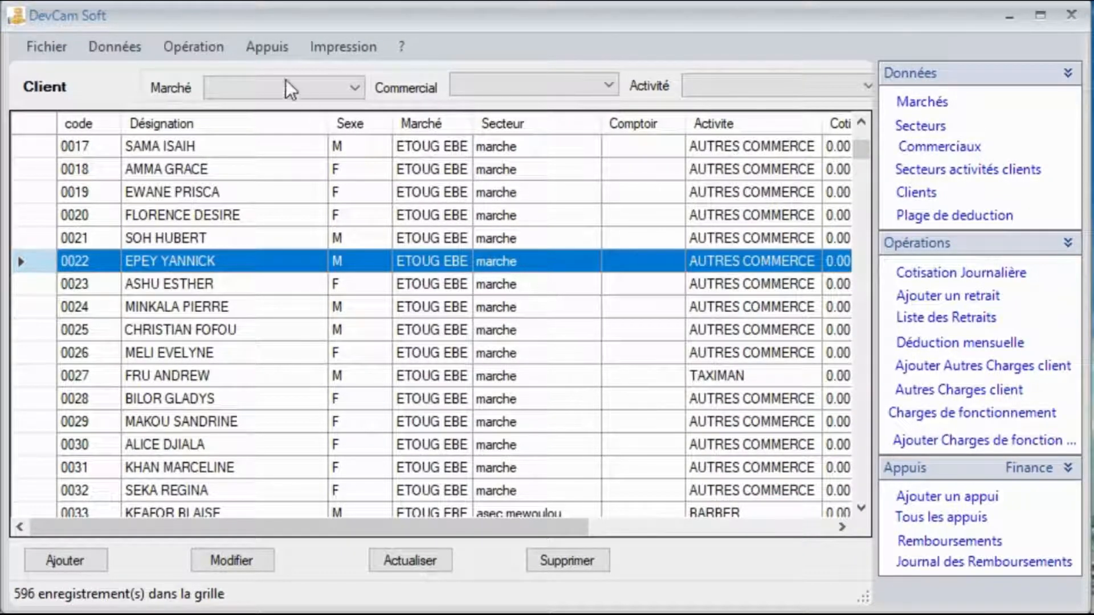
Display the savings contributions and review which other operations are available
left_click(198, 43)
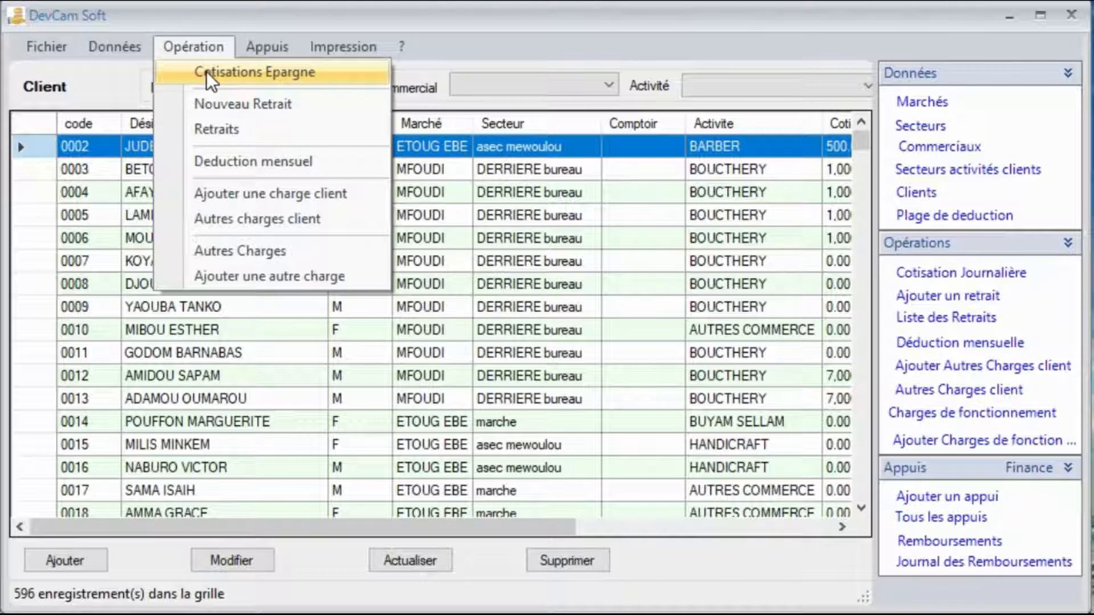
left_click(206, 71)
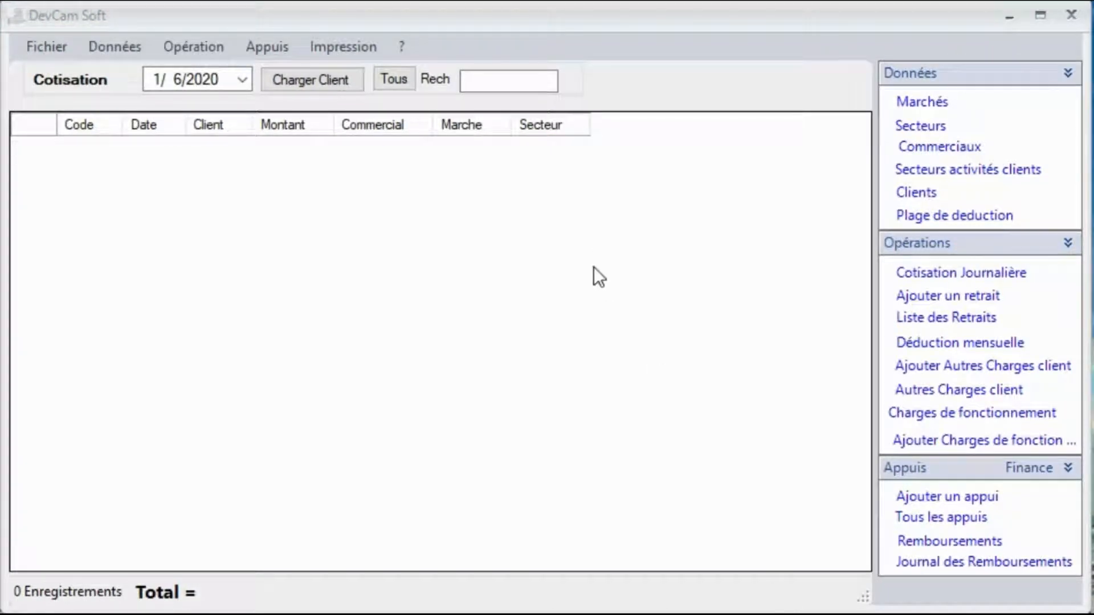
left_click(202, 48)
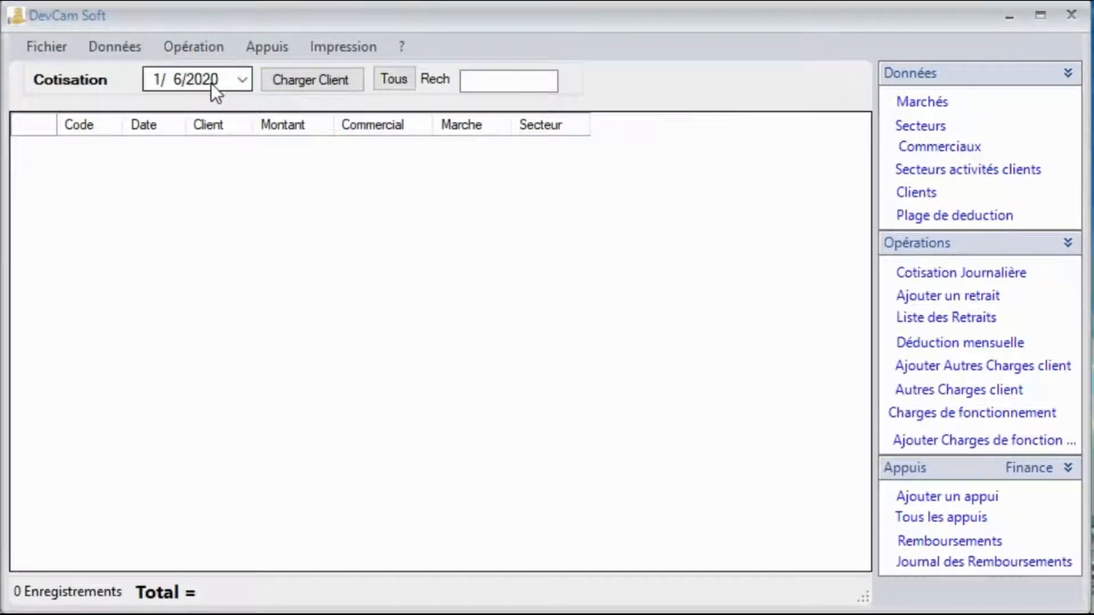
left_click(196, 46)
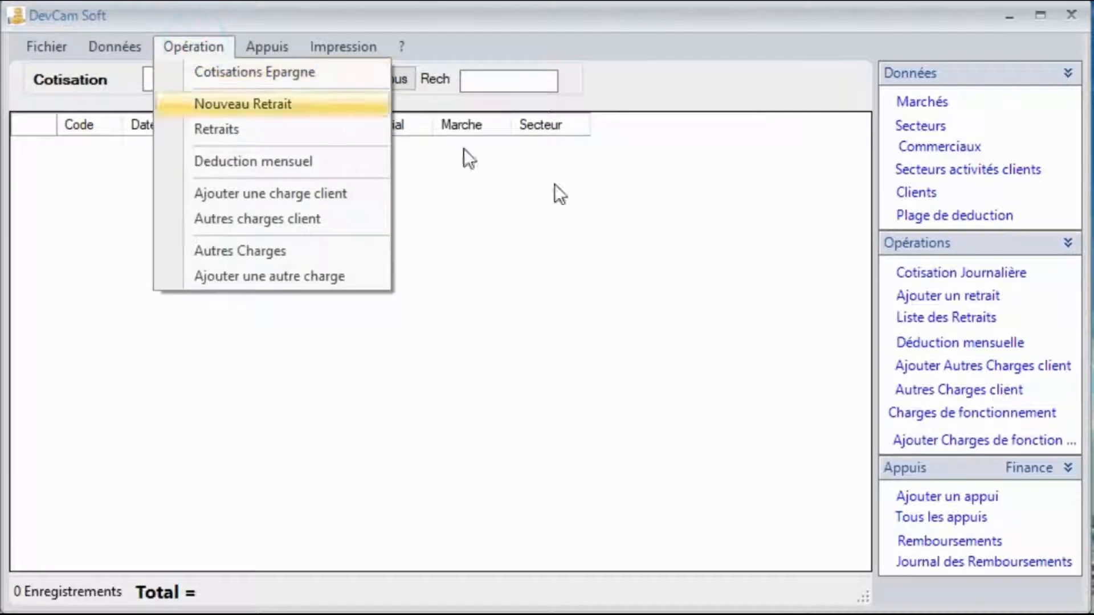
left_click(658, 371)
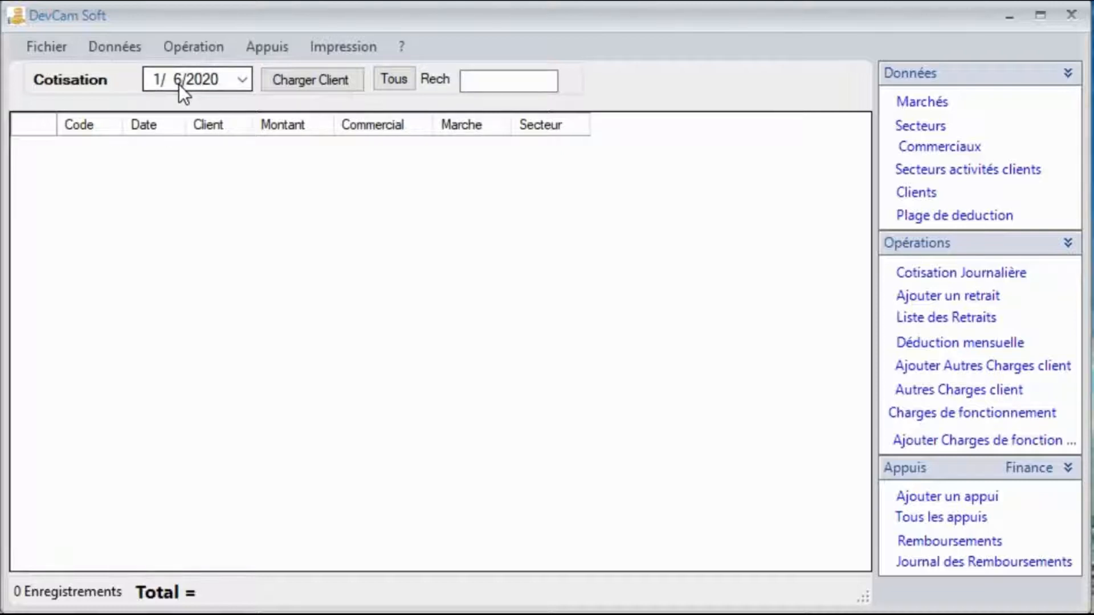
Set the contribution date to 1/5/2020, load the clients for that day and look over the list
left_click(242, 80)
left_click(173, 168)
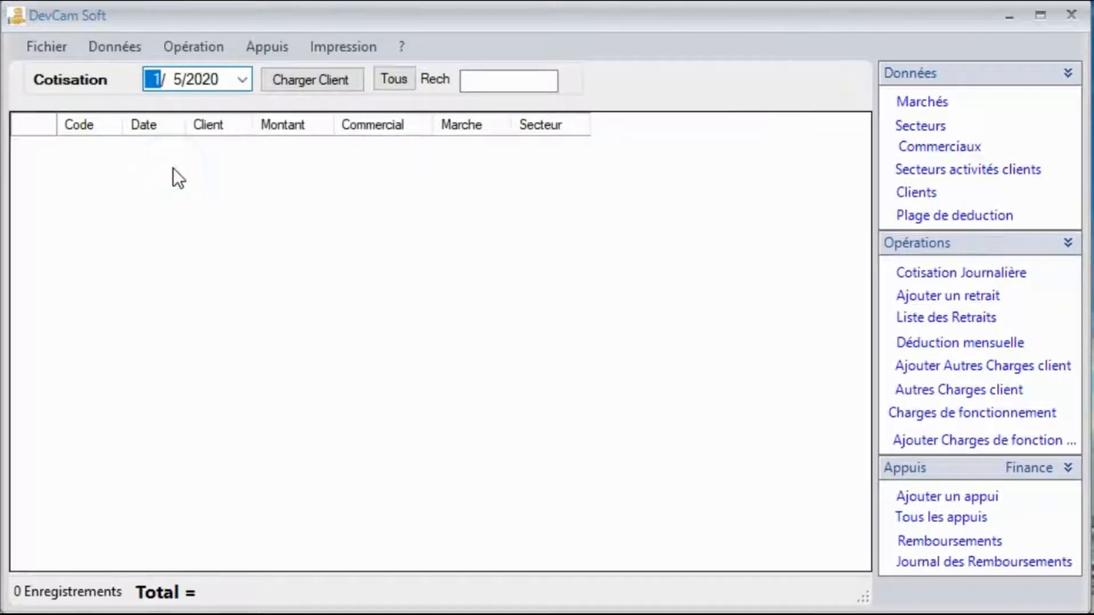
left_click(302, 77)
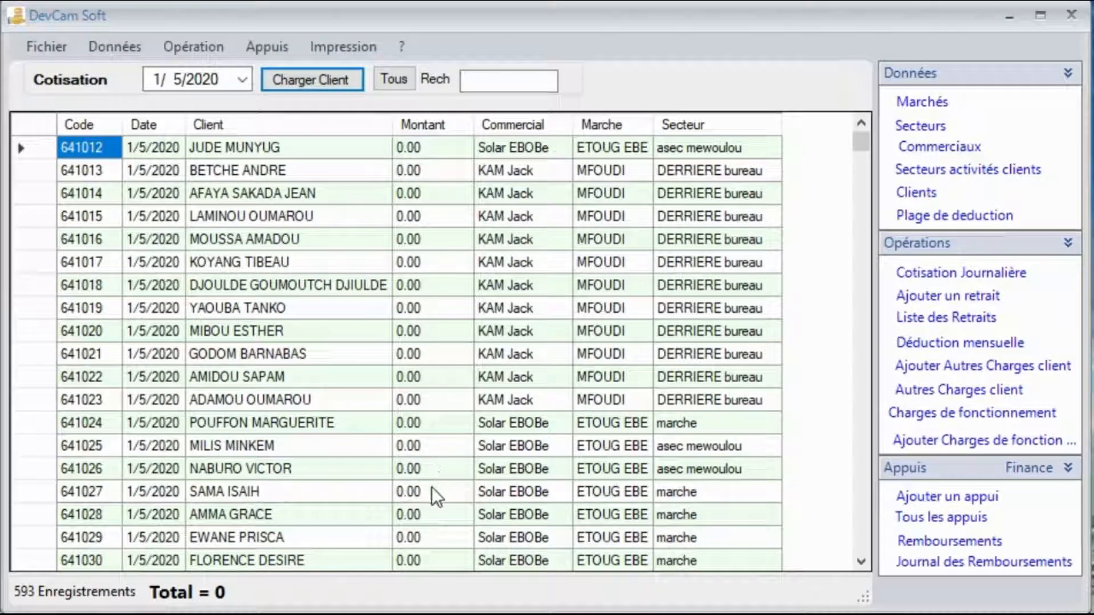
scroll(432, 488, "down", 3)
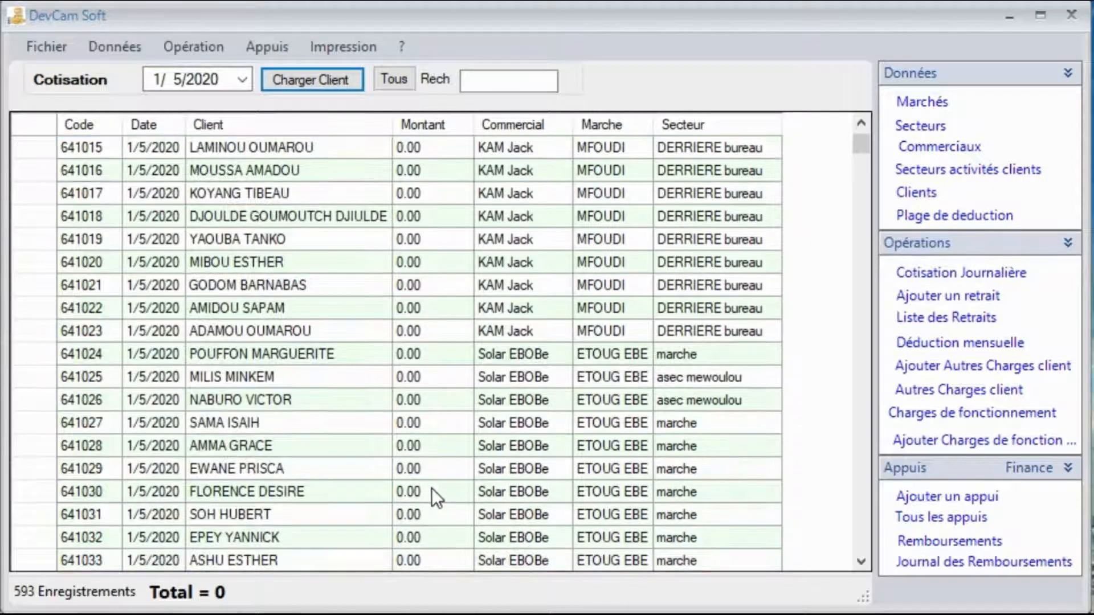
scroll(432, 489, "up", 1)
scroll(432, 489, "up", 2)
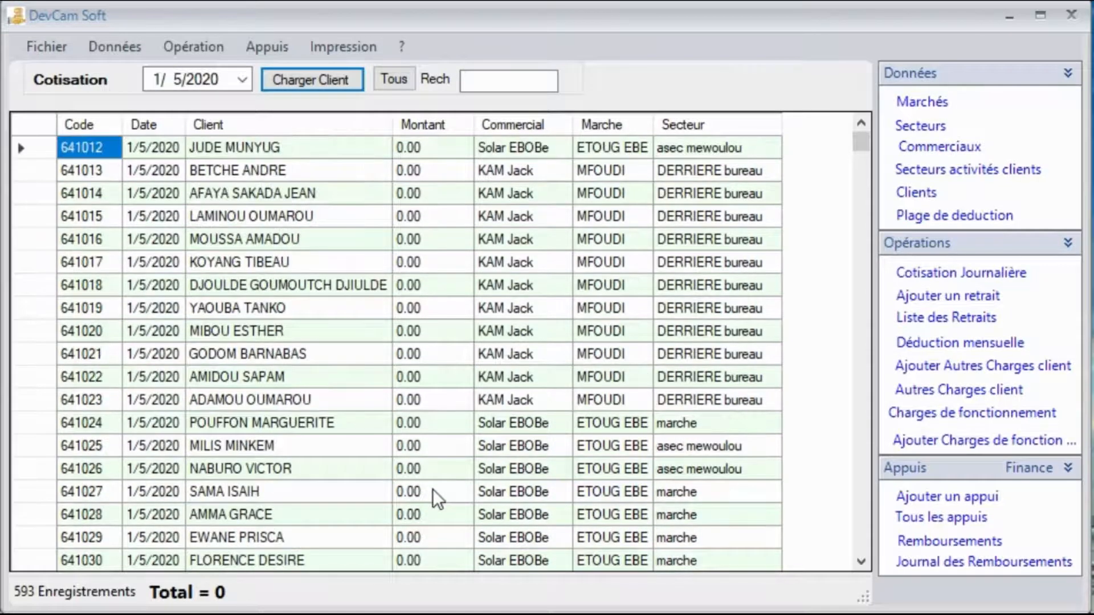
Record a contribution of 1500 for the first client in the list
left_click(437, 145)
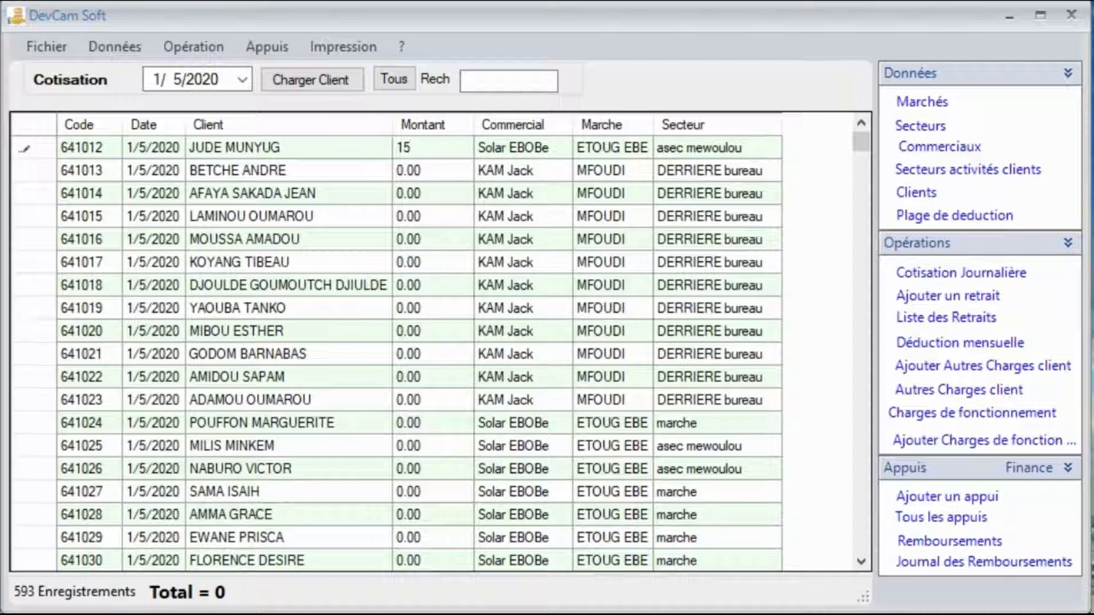
type("00")
key("Return")
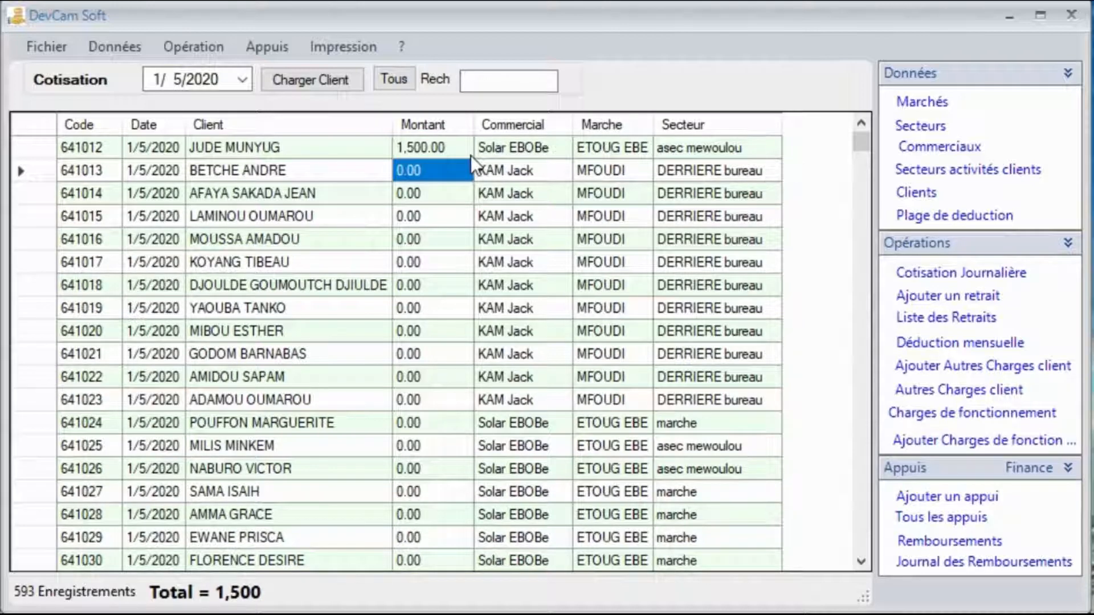
Search the contributions for "ap" and clear the search to restore the full list
left_click(501, 80)
type("a")
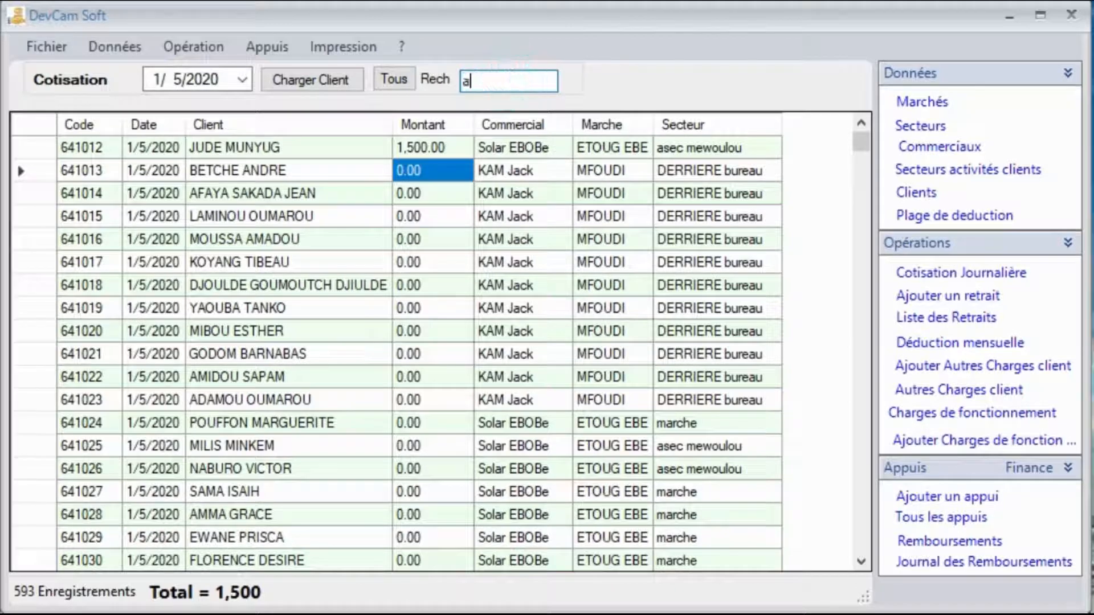
type("p")
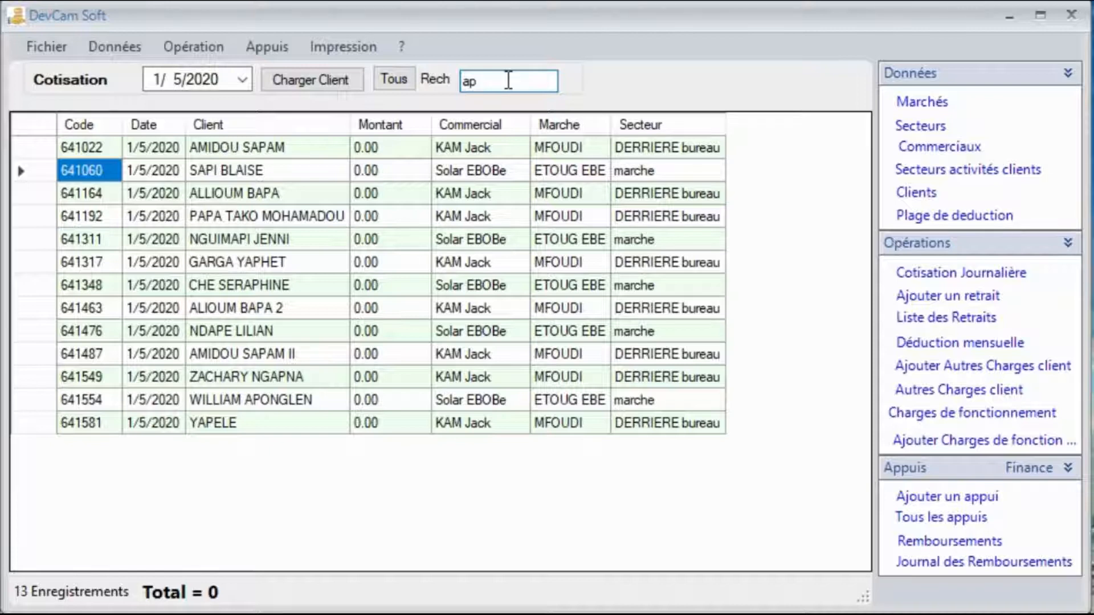
left_click_drag(508, 80, 365, 64)
key("BackSpace")
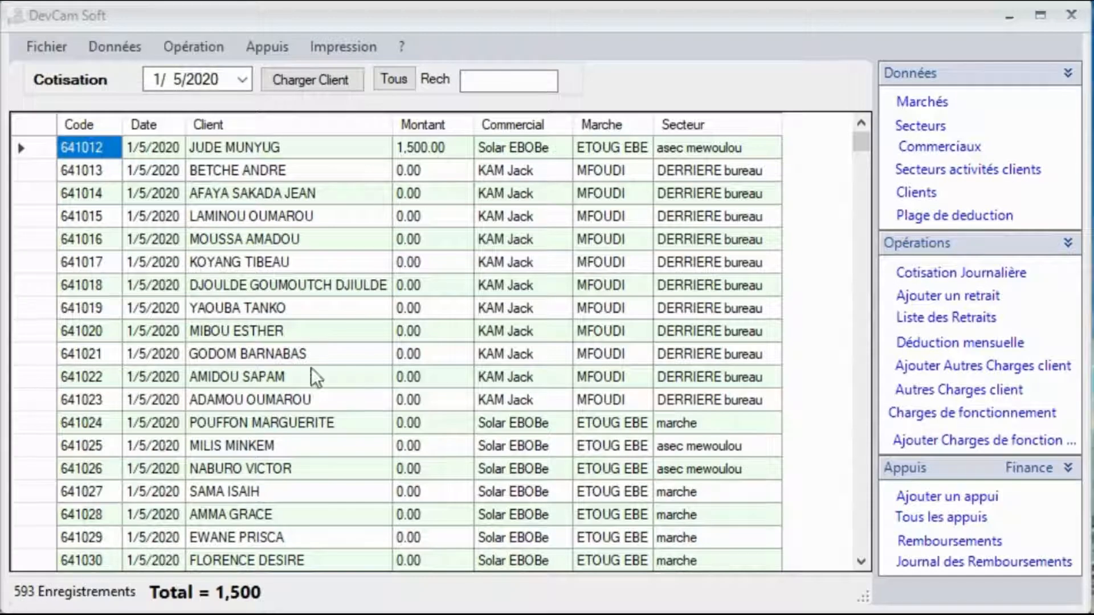
Search the contributions for "ep" and record 250, 500 and 650 for the first, second and fifth matching clients
left_click(483, 80)
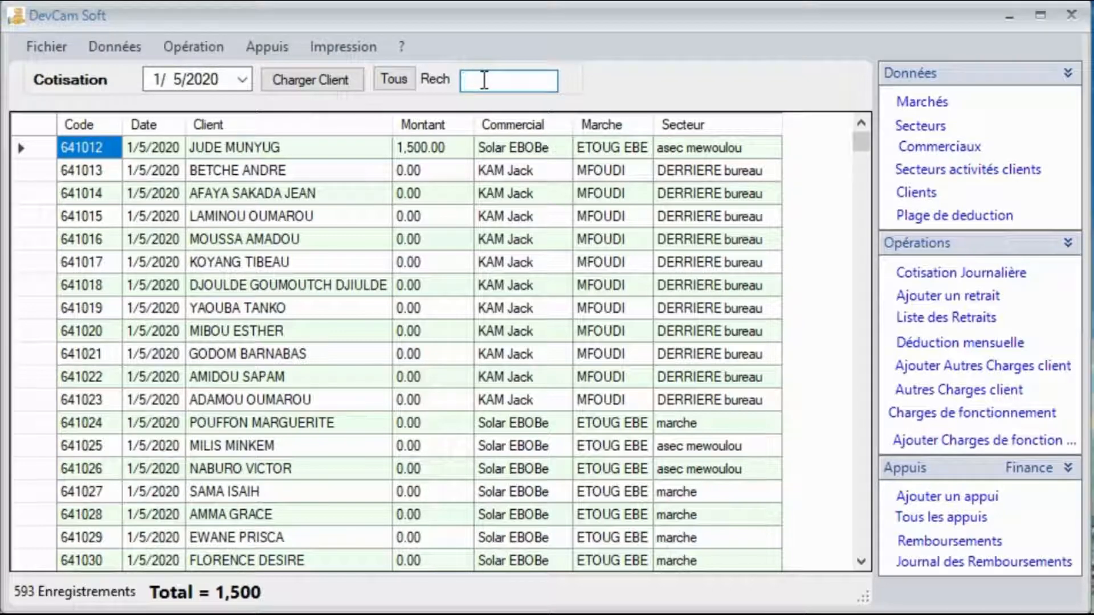
type("ep")
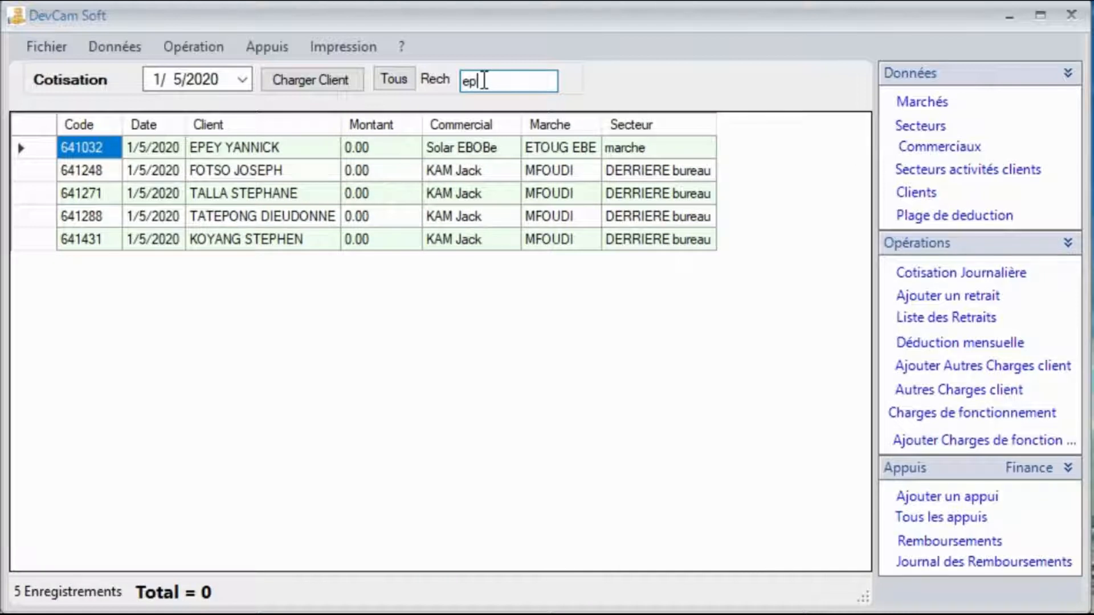
left_click(373, 149)
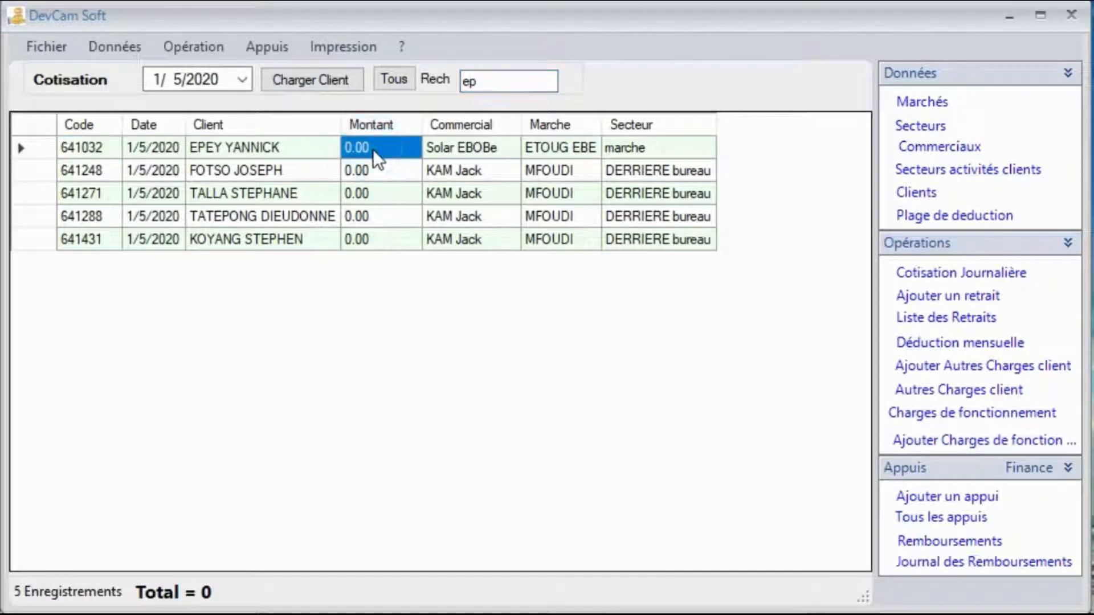
type("250")
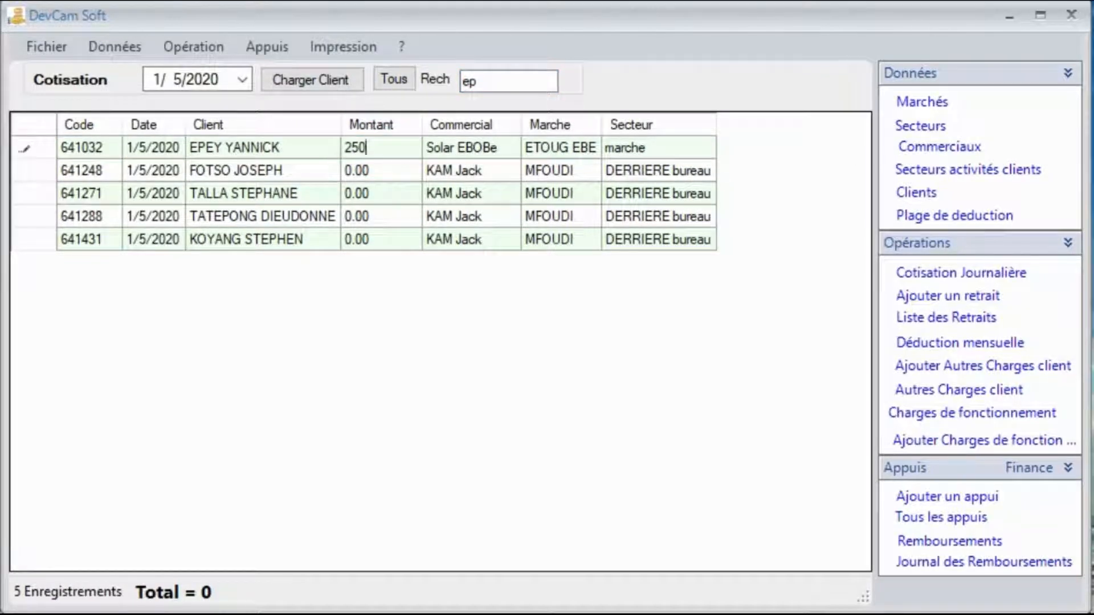
key("Return")
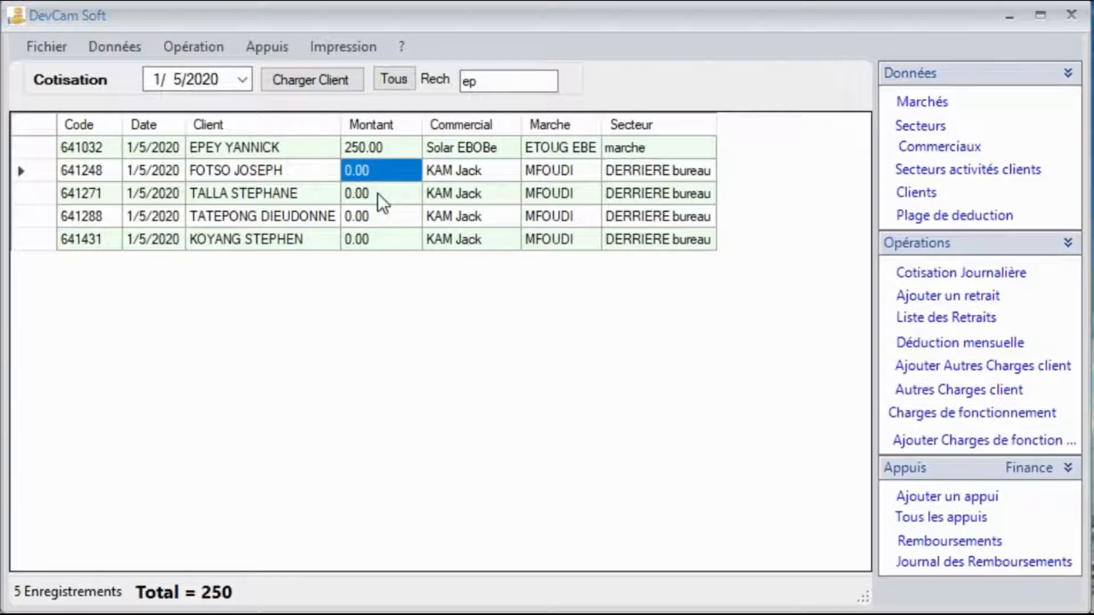
type("500")
key("Return")
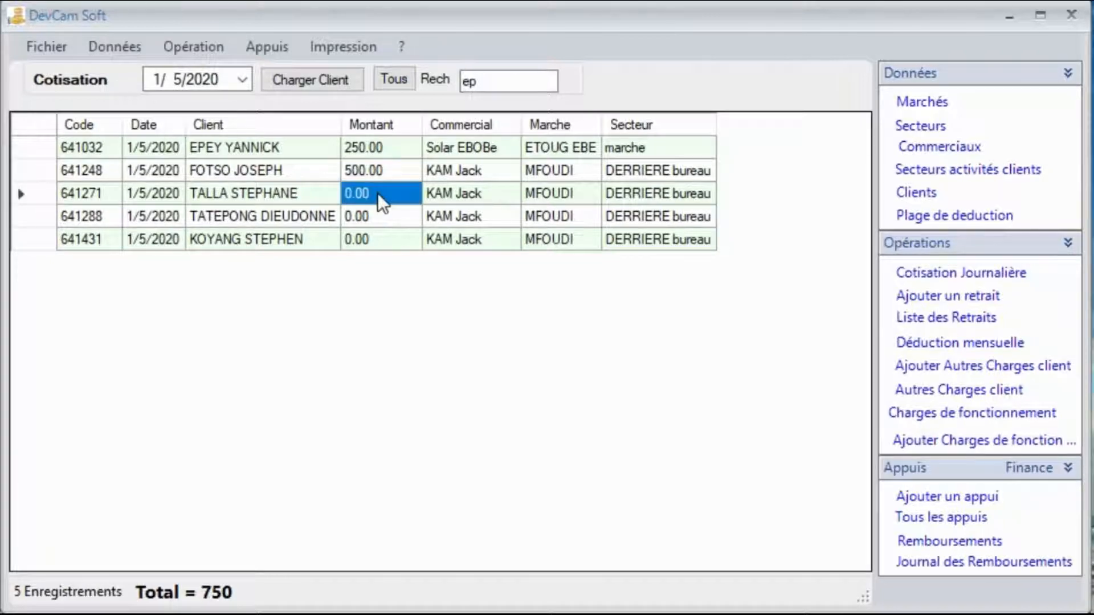
left_click(377, 234)
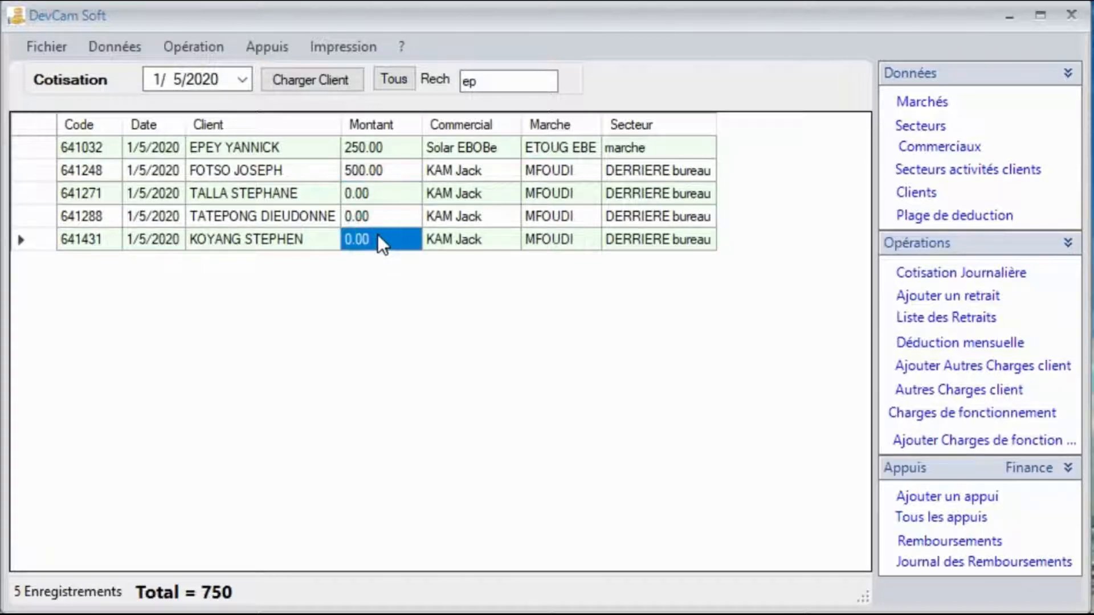
type("650")
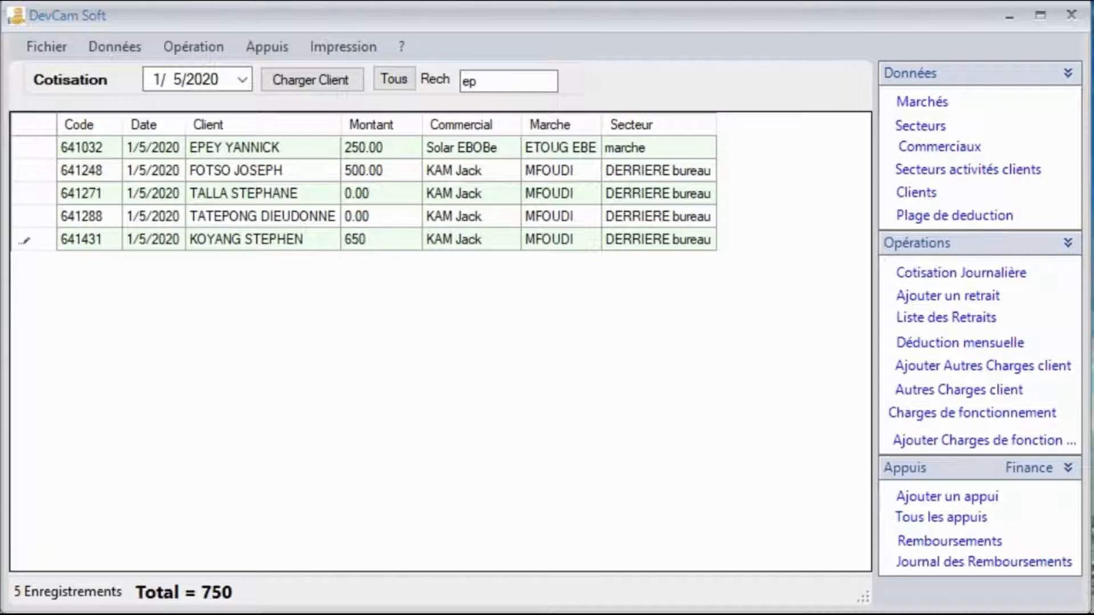
key("Return")
Clear the search, record a contribution of 550 for a client further down the full list, and return to the first record
left_click(506, 84)
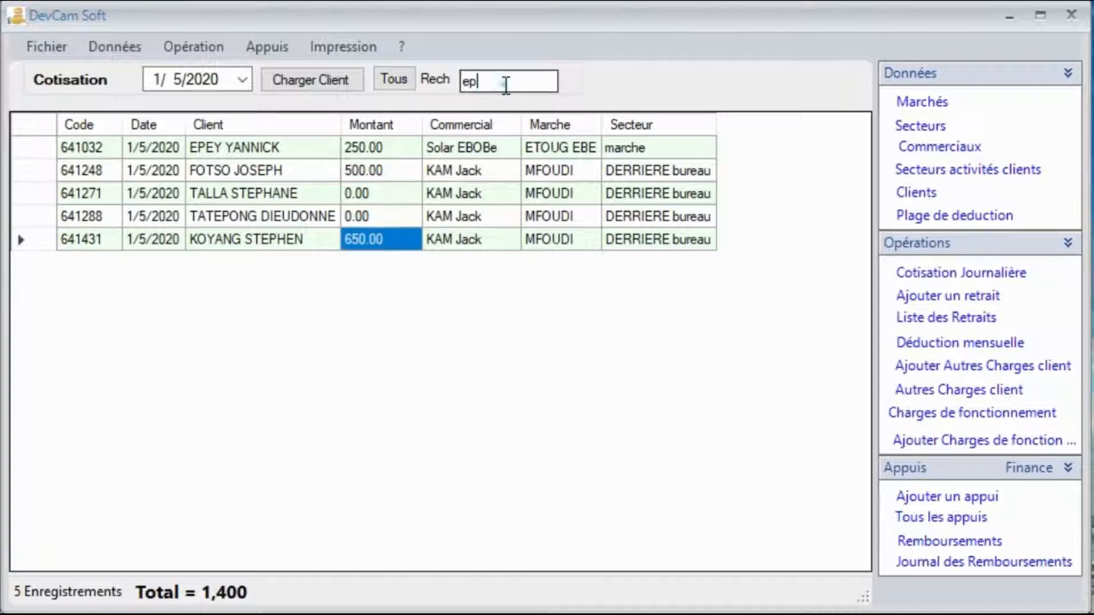
key("BackSpace")
key("BackSpace")
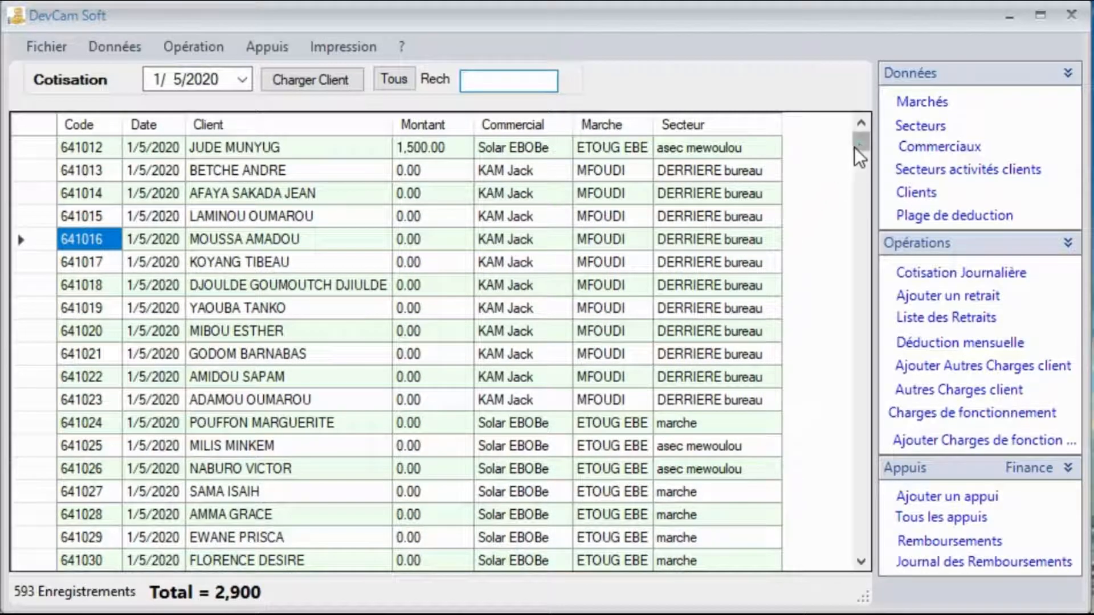
scroll(859, 169, "down", 20)
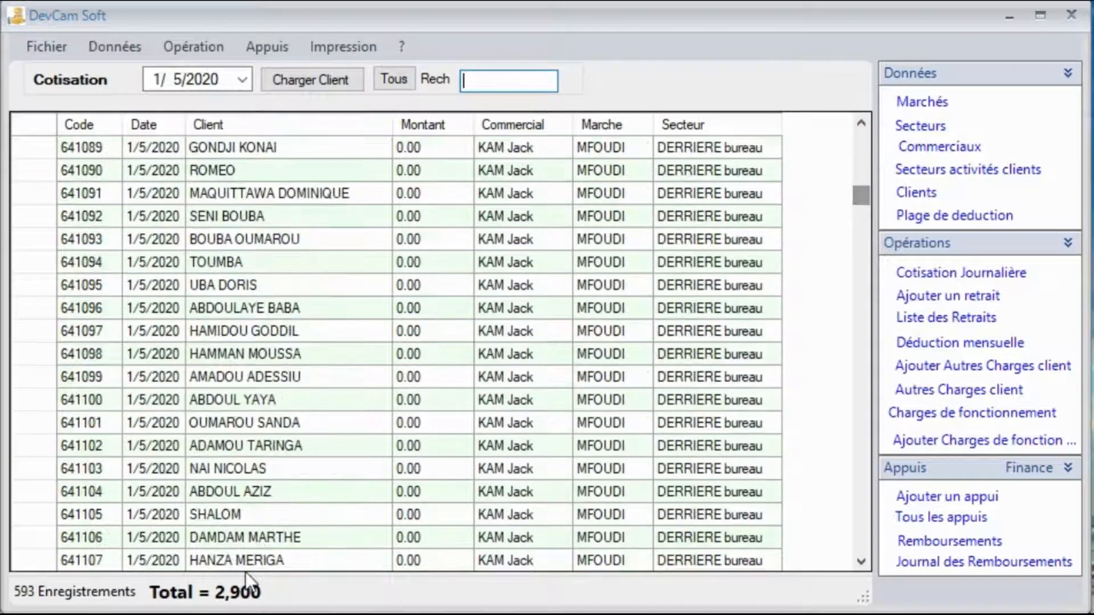
left_click(423, 291)
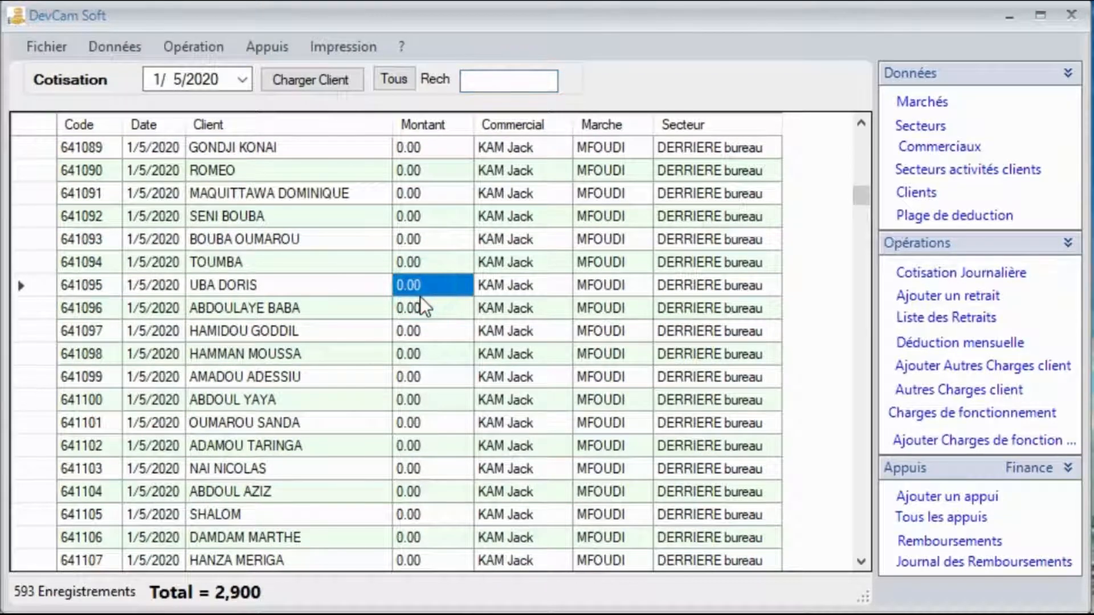
type("550")
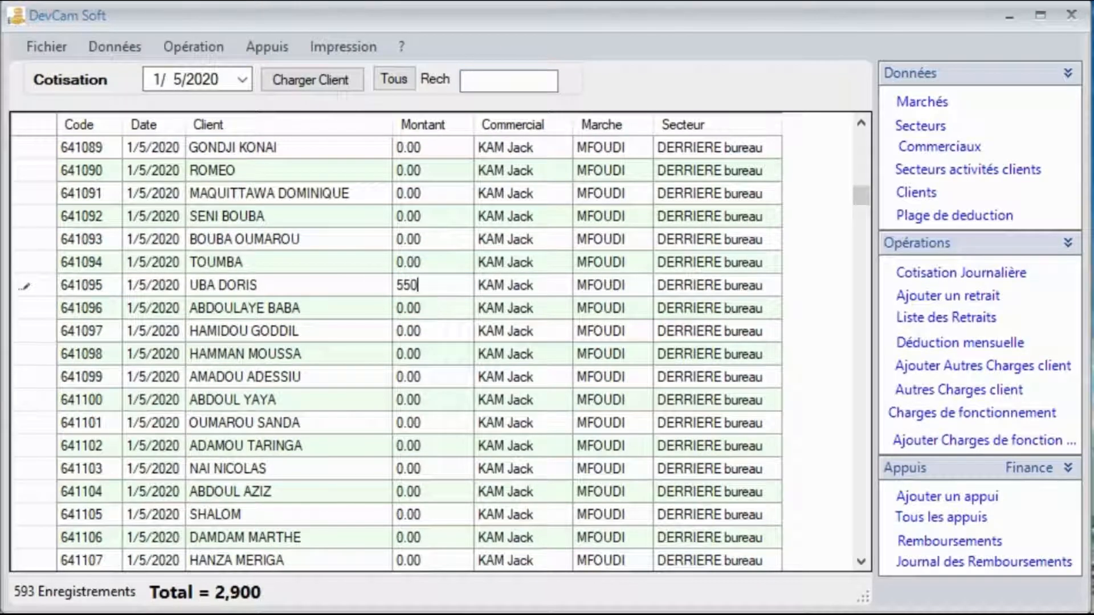
key("Return")
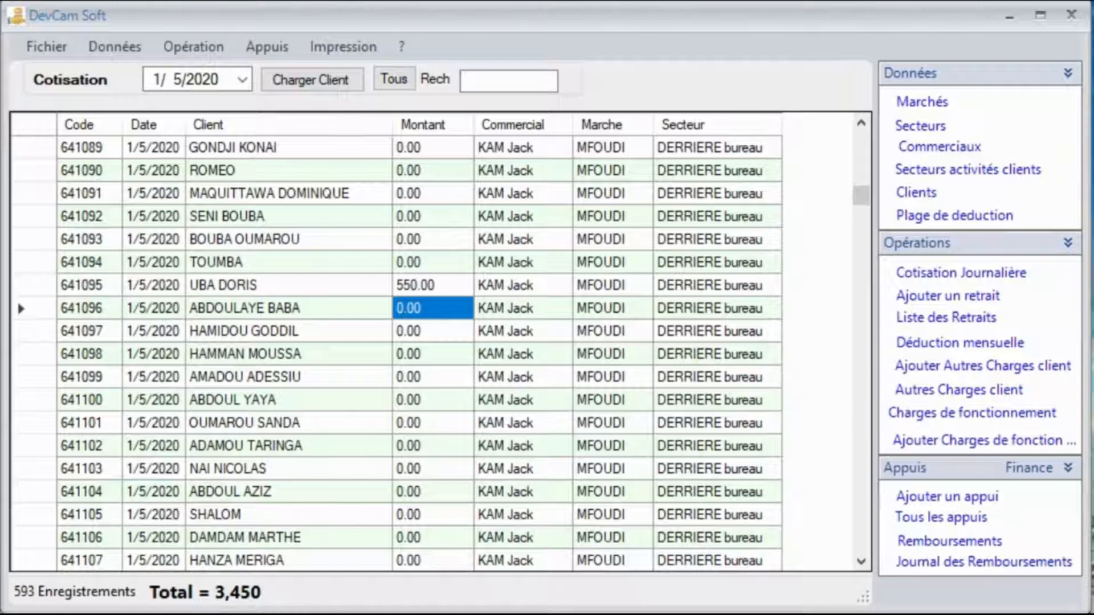
key("ctrl+Home")
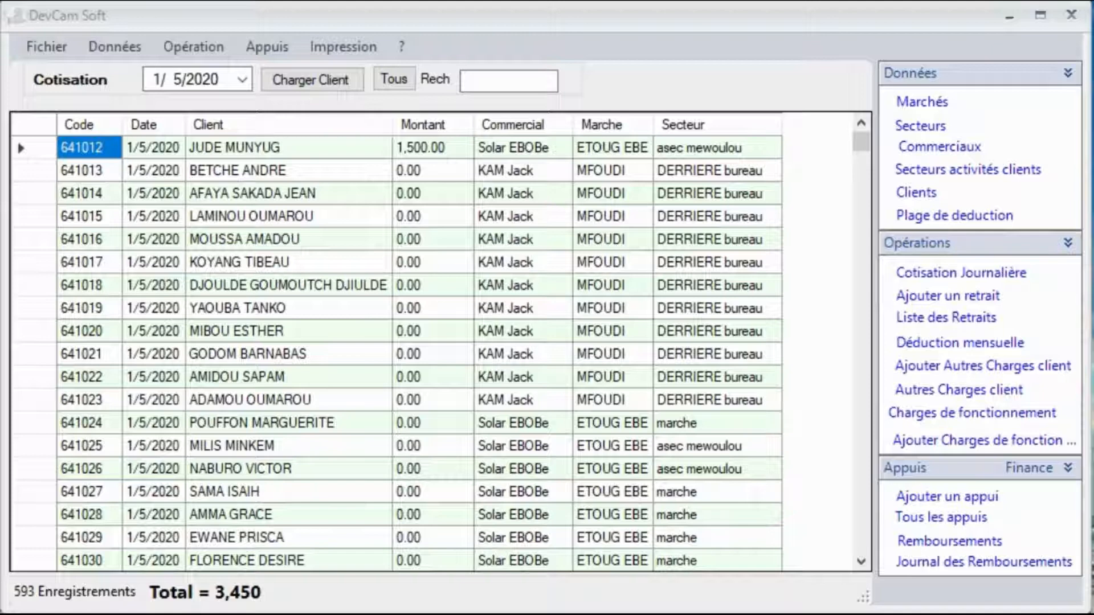
Set the contribution date to 1/6/2020 and load the clients for that day
left_click(243, 80)
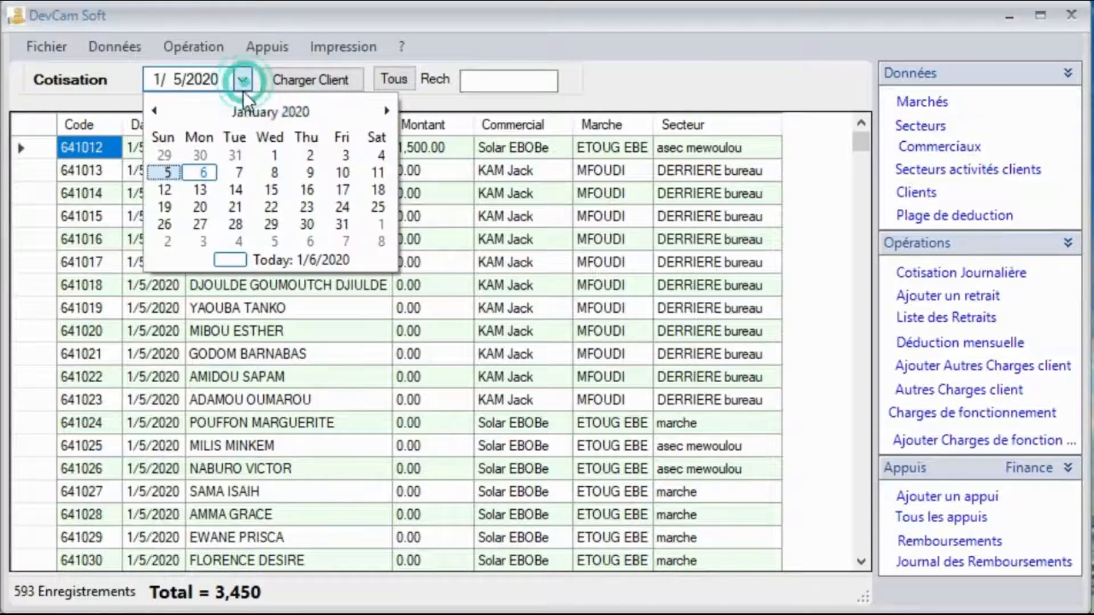
left_click(215, 171)
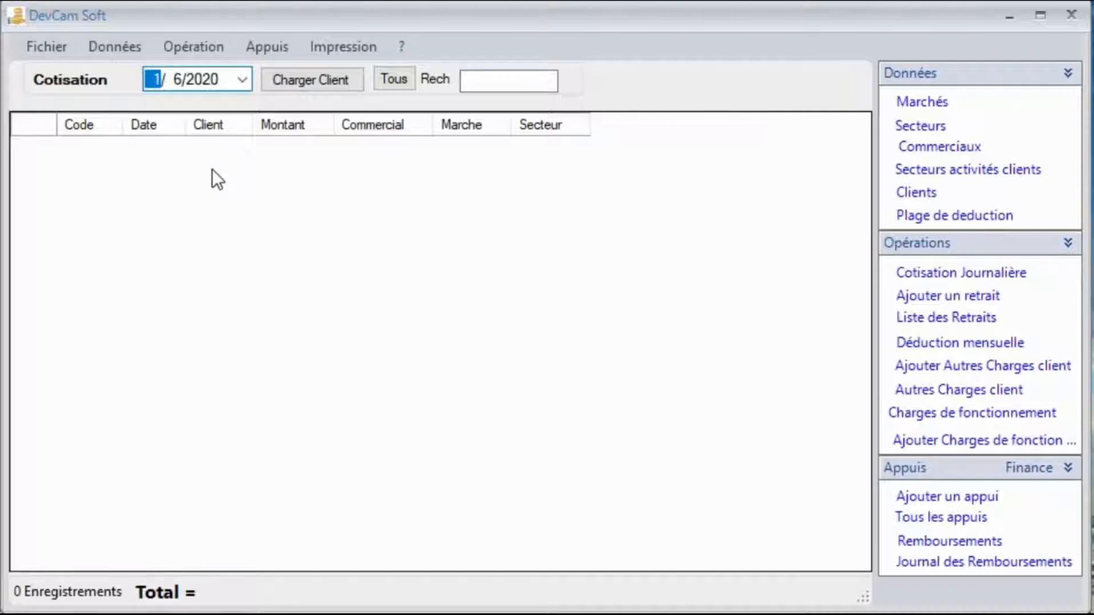
left_click(322, 75)
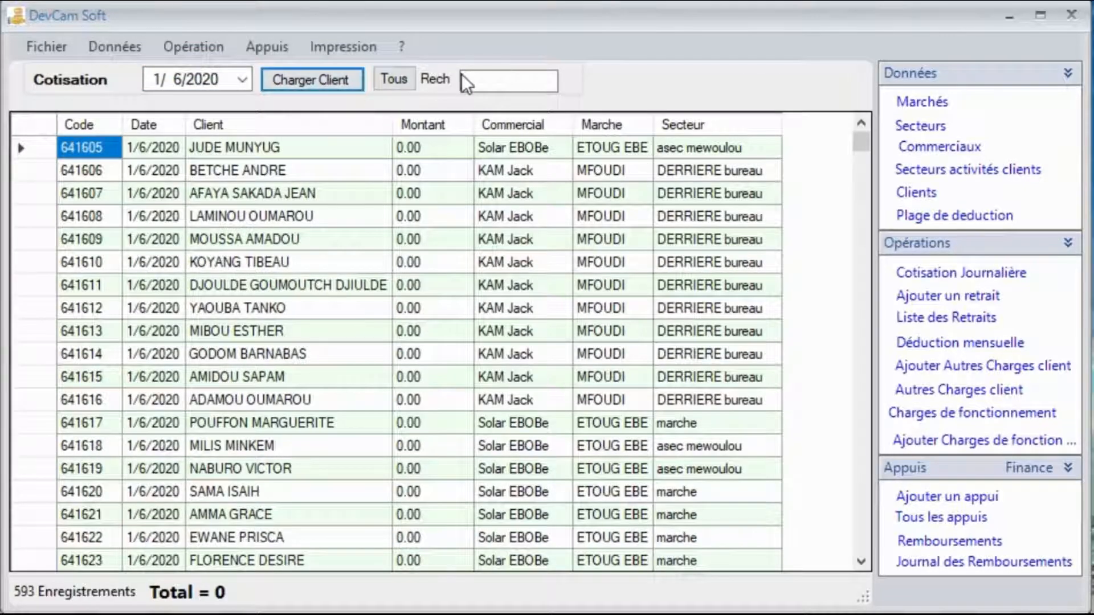
Record contributions of 2500, 500 and 680 for the first three clients in the list
left_click(435, 146)
type("2500")
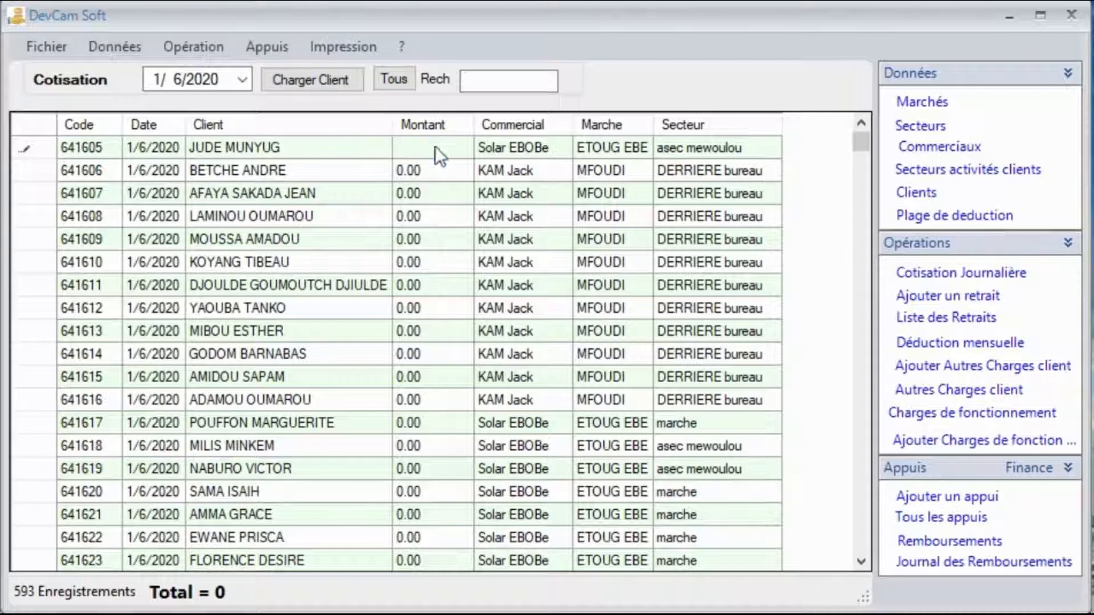
key("Return")
type("500")
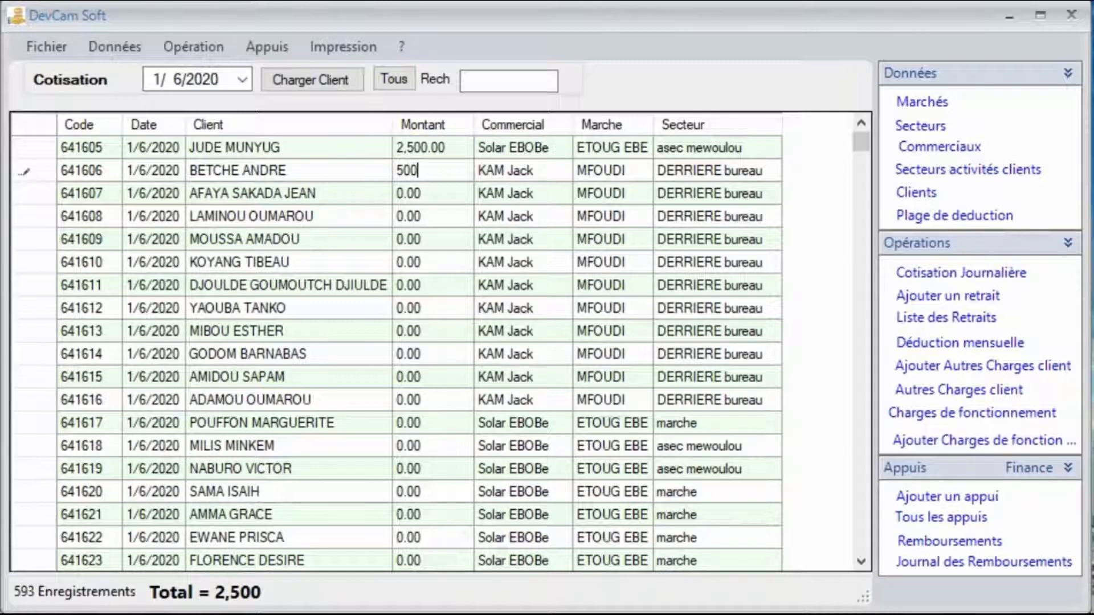
key("Return")
type("680")
key("Return")
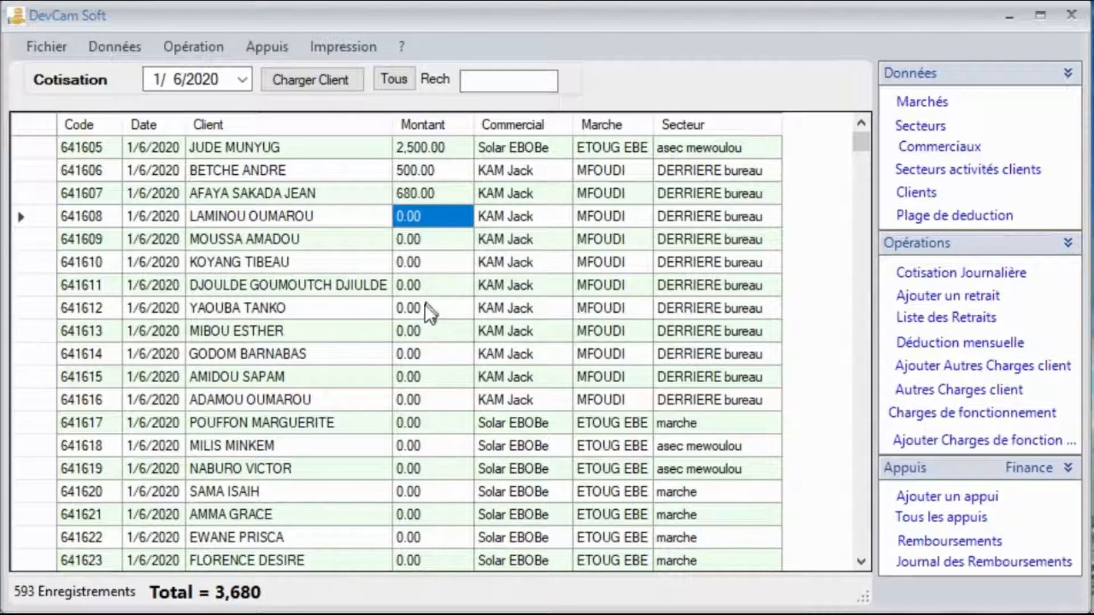
Search the contributions for "ep" and record 1,580 and 580 for the first two matching clients
left_click(496, 86)
type("ep")
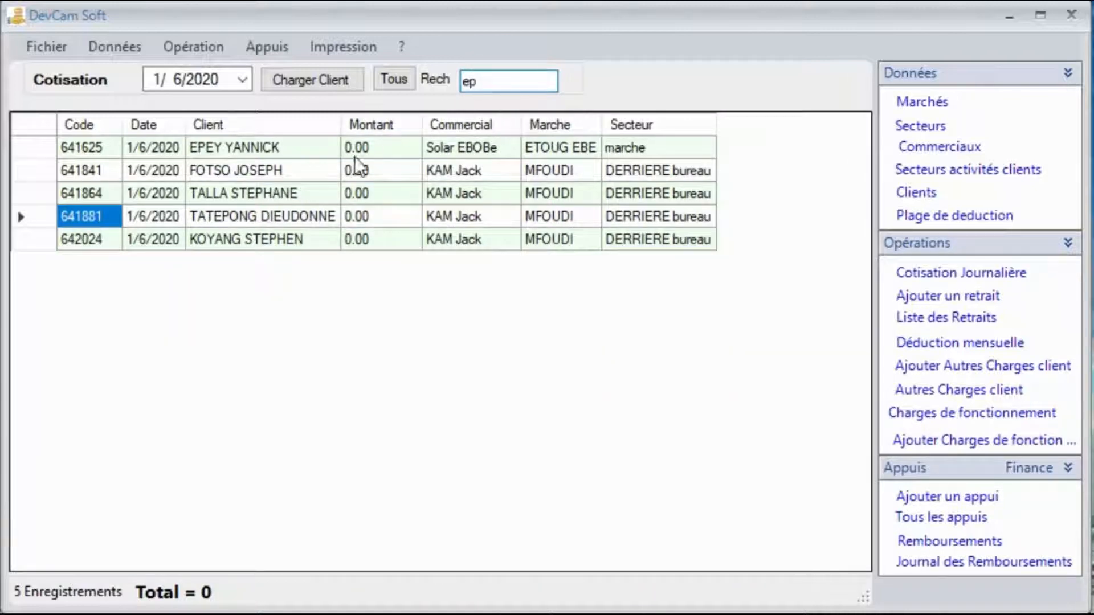
left_click(384, 149)
type("1")
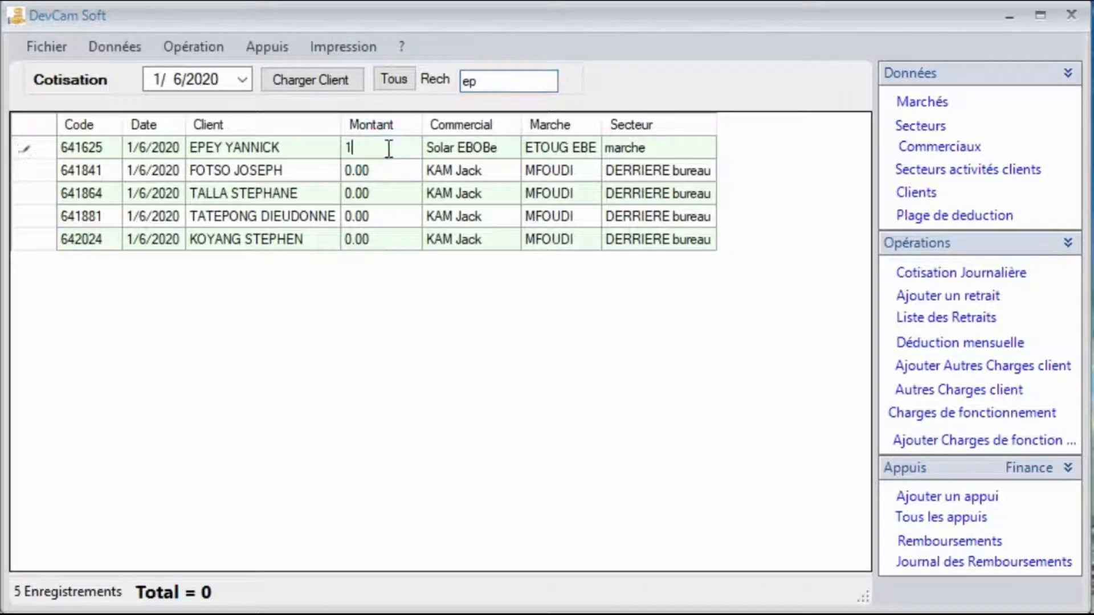
type(",580")
key("Return")
type("580")
key("Return")
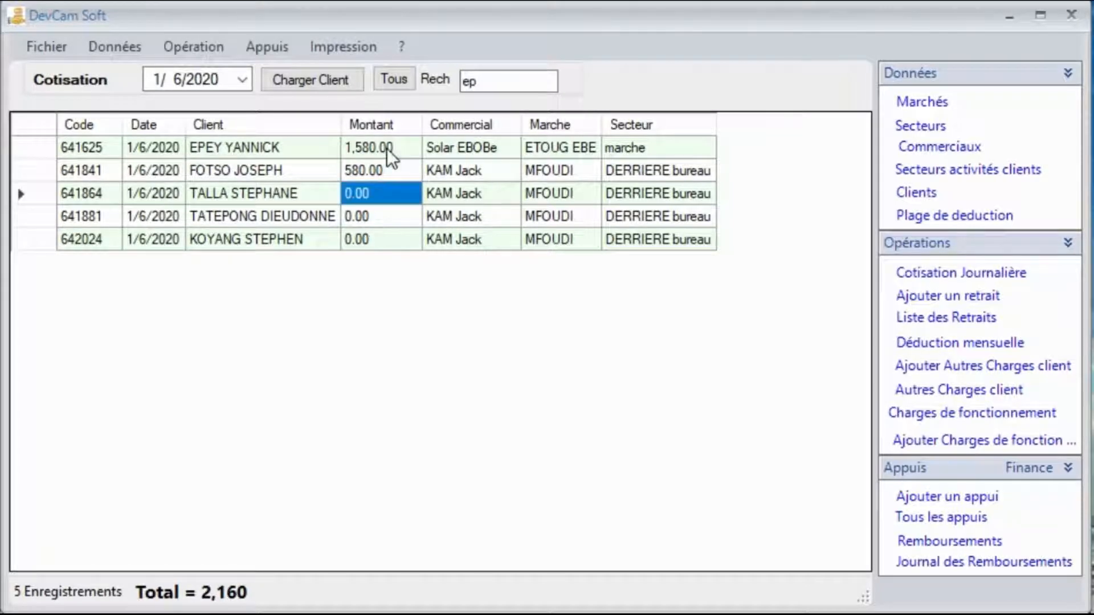
Record contributions of 350, 350 and 850 for the remaining three matching clients and clear the search
type("350")
key("Return")
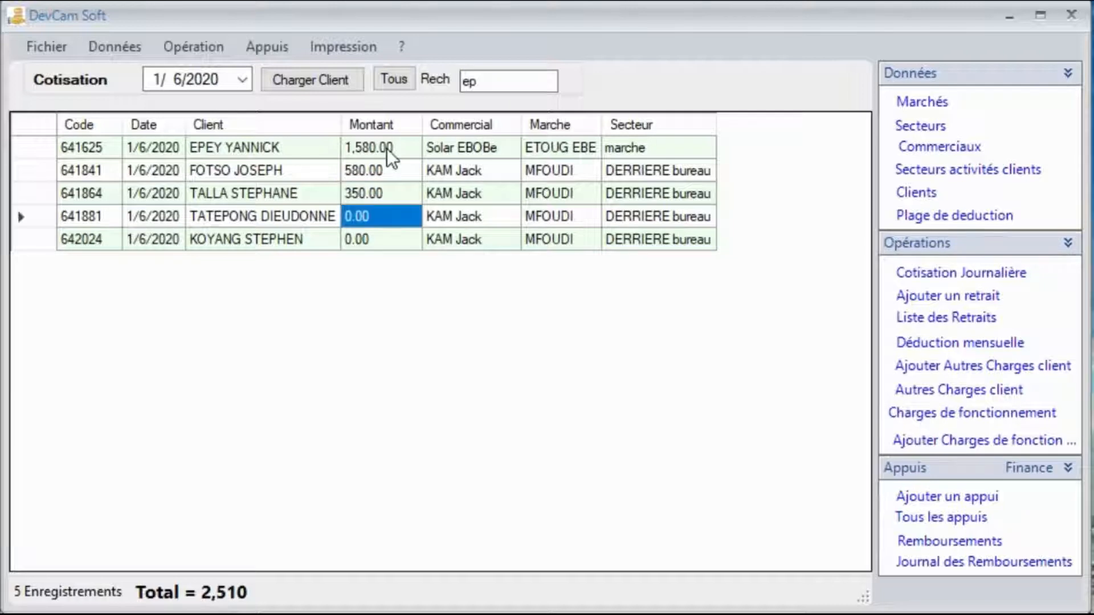
type("350")
key("Return")
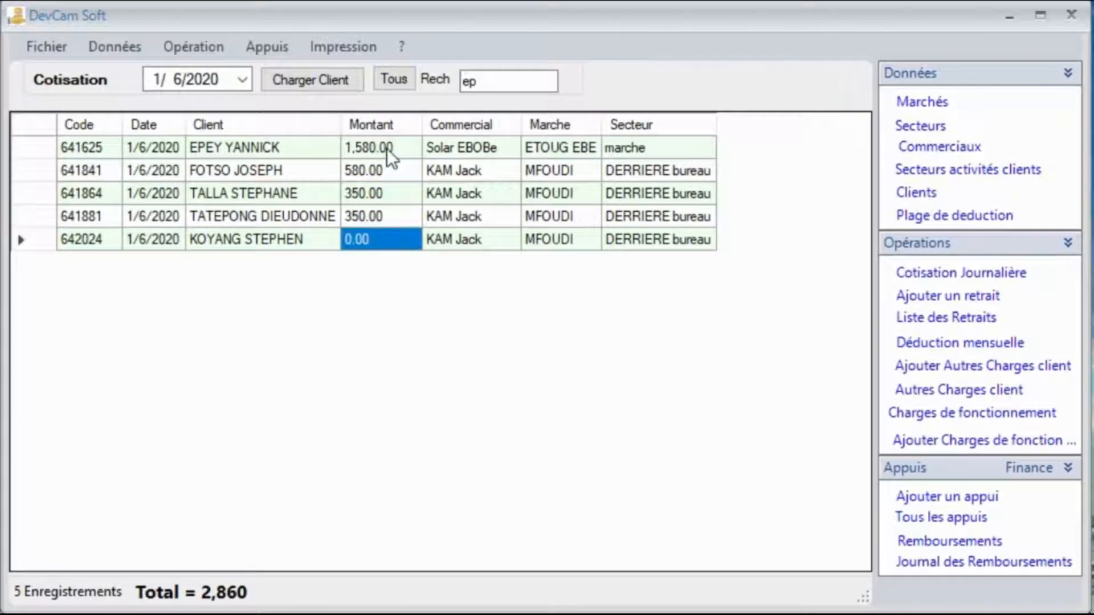
type("850")
key("Return")
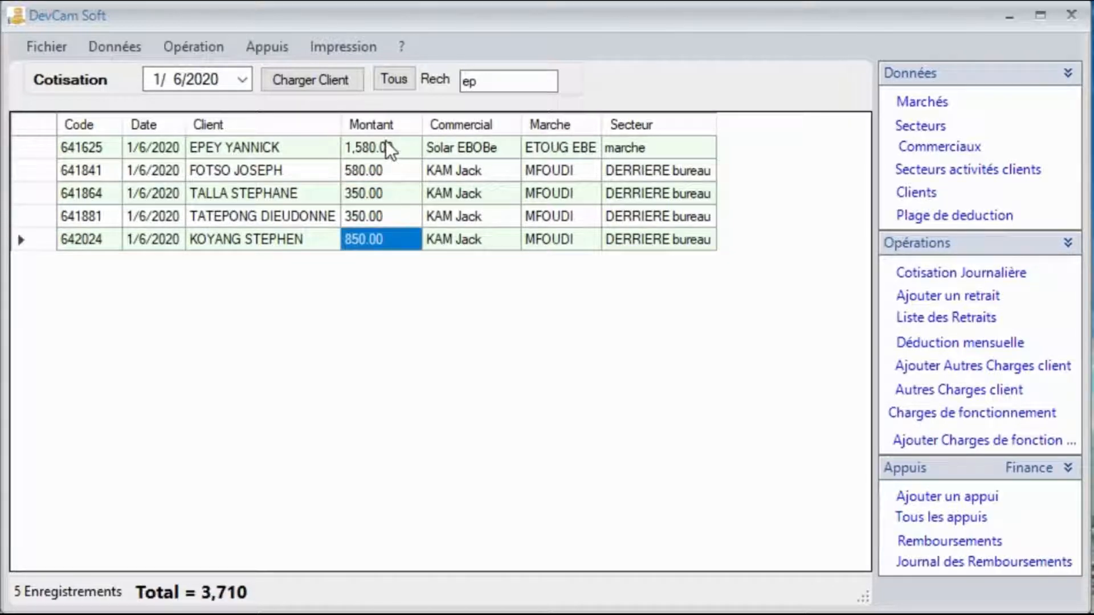
double_click(518, 81)
key("BackSpace")
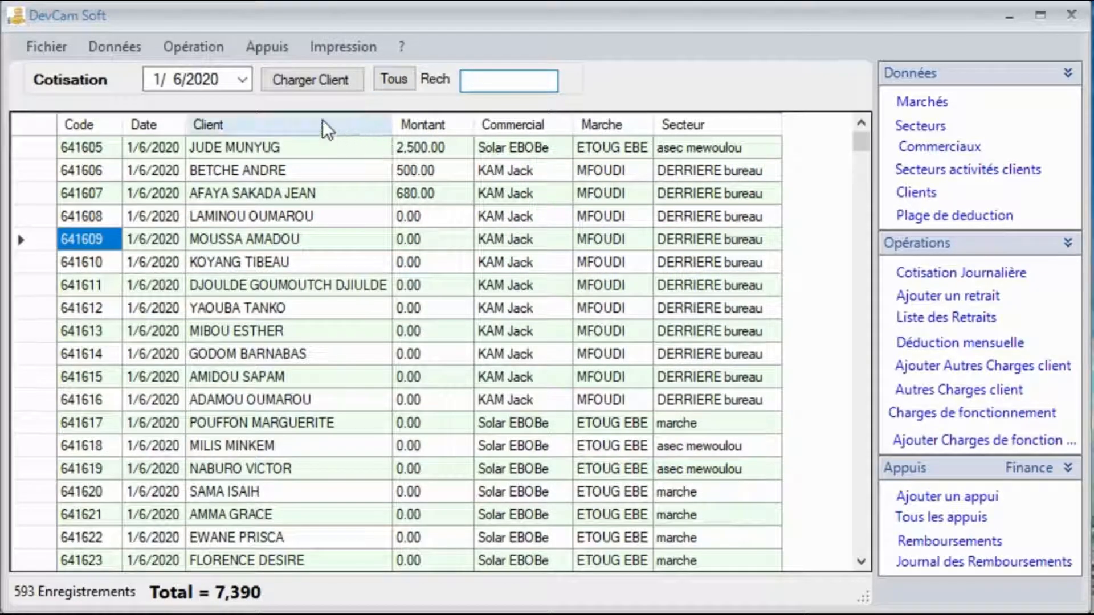
Switch the contribution date back to 1/5/2020 and search for "ep" to review the amounts recorded that day
left_click(244, 80)
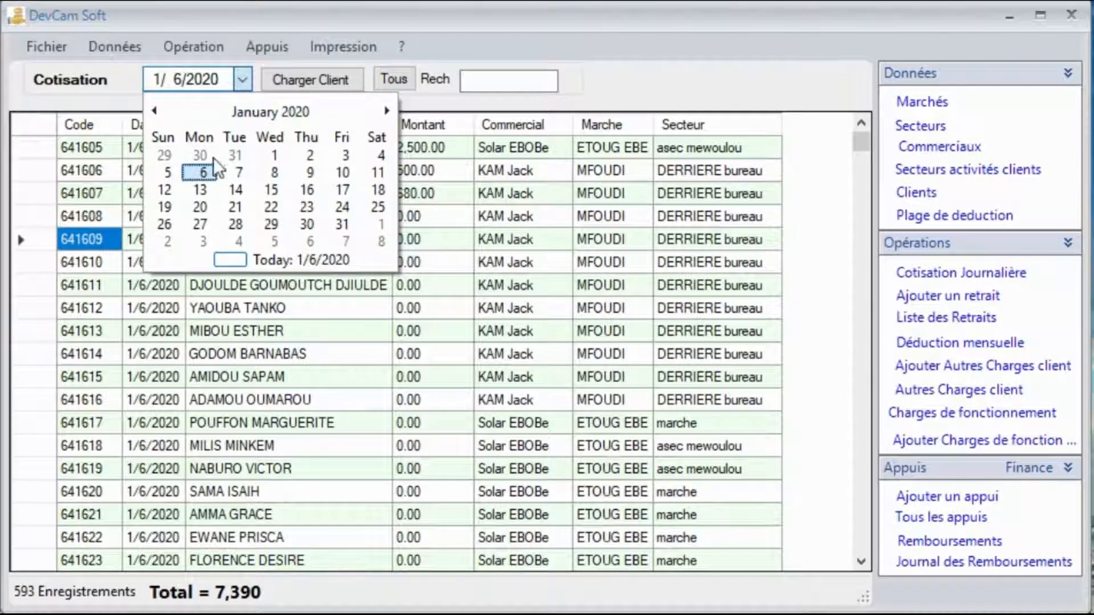
left_click(171, 173)
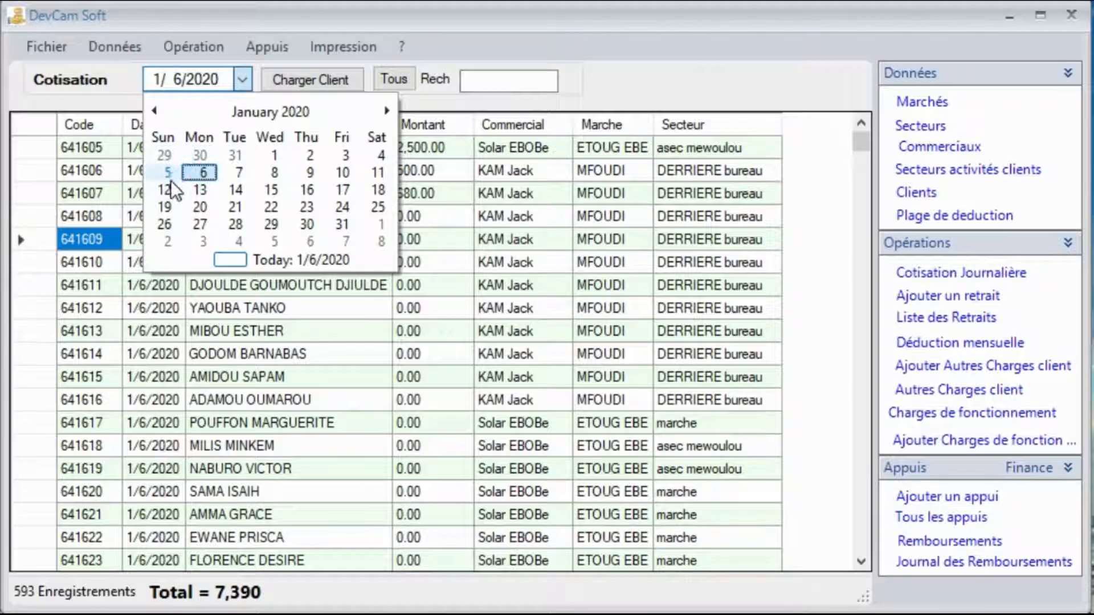
left_click(166, 172)
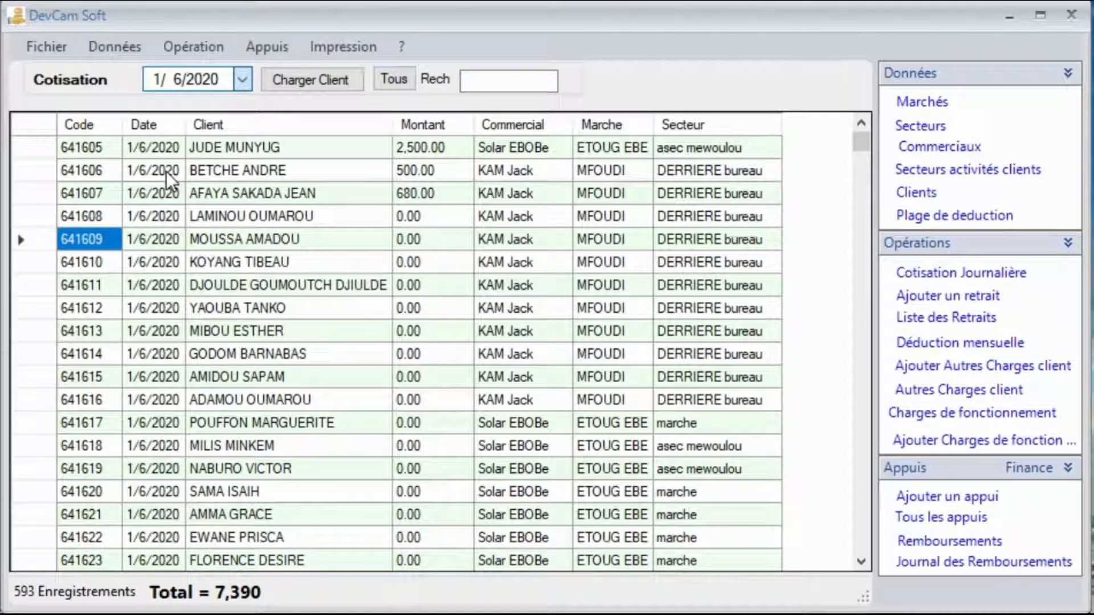
left_click(481, 84)
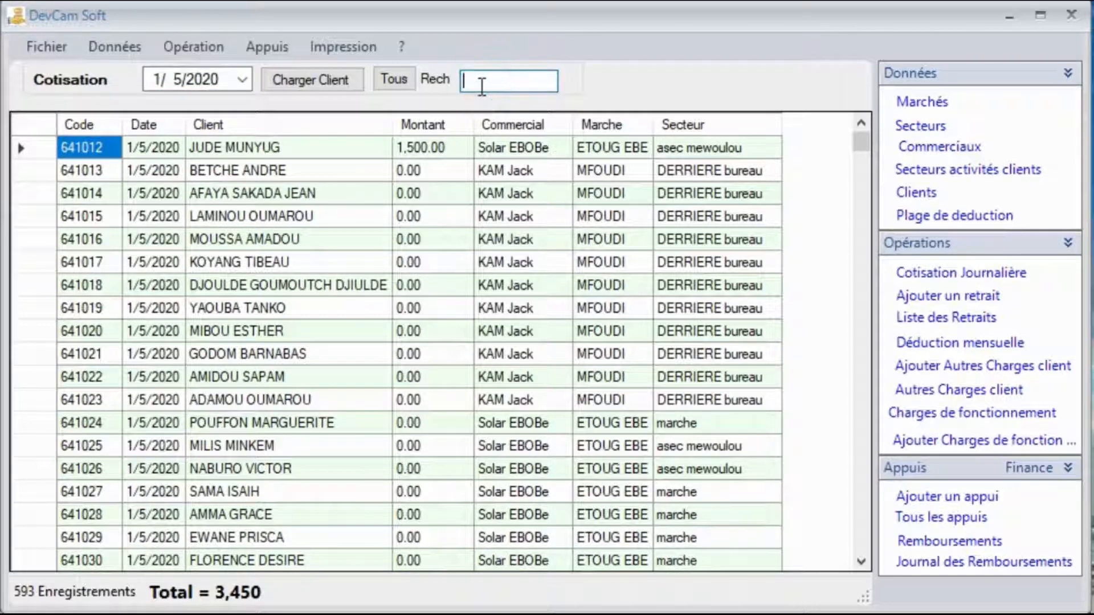
type("ep")
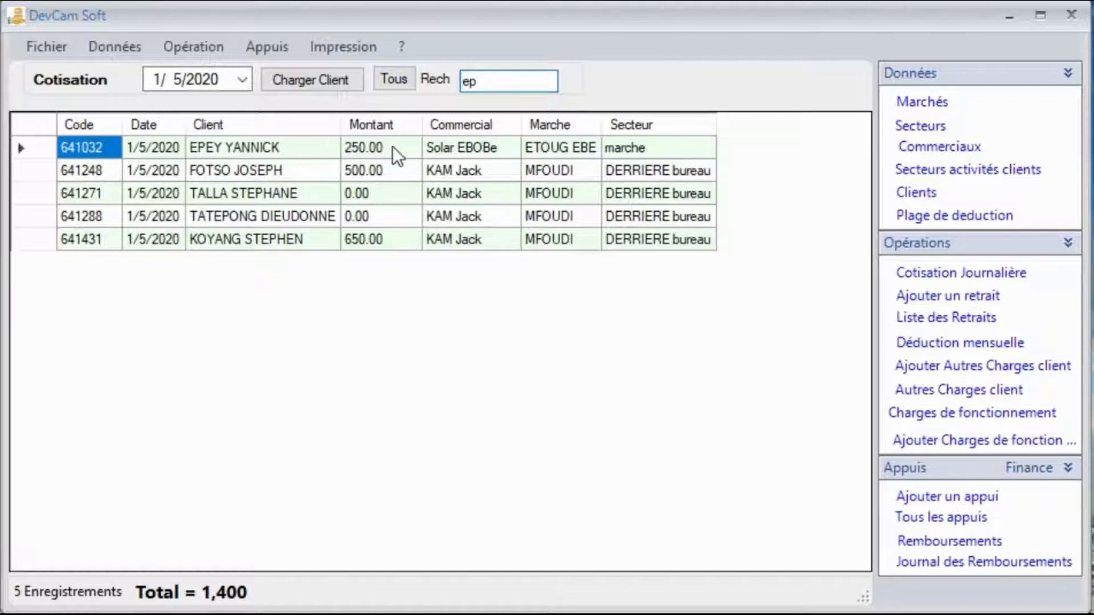
Switch the contribution date to 1/6/2020 and narrow the search to "epe" to check the matching client's contribution
left_click(241, 80)
left_click(200, 169)
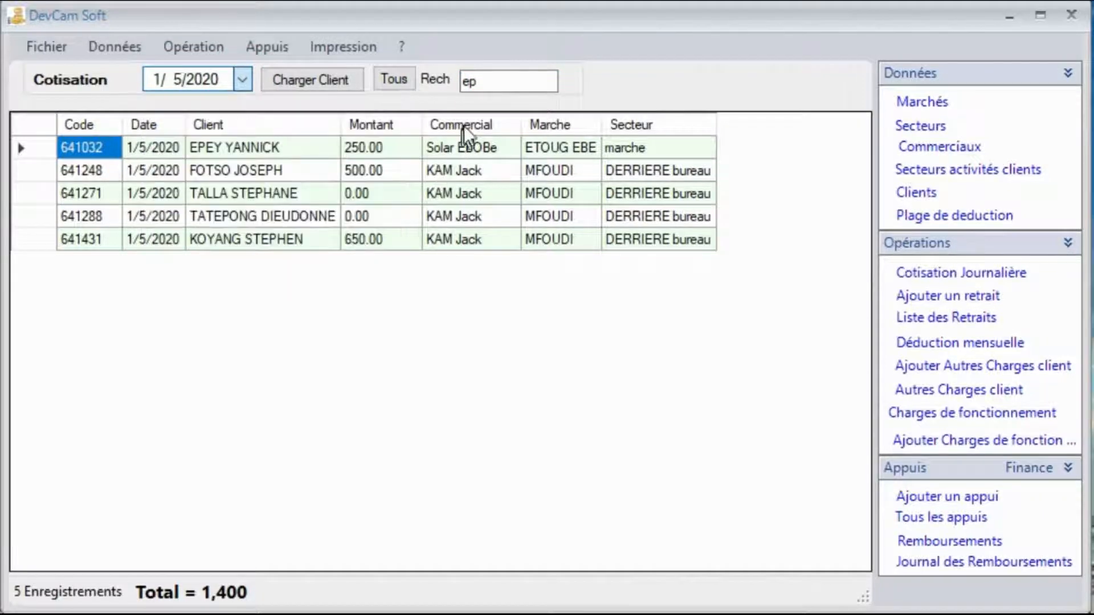
left_click(495, 80)
type("e")
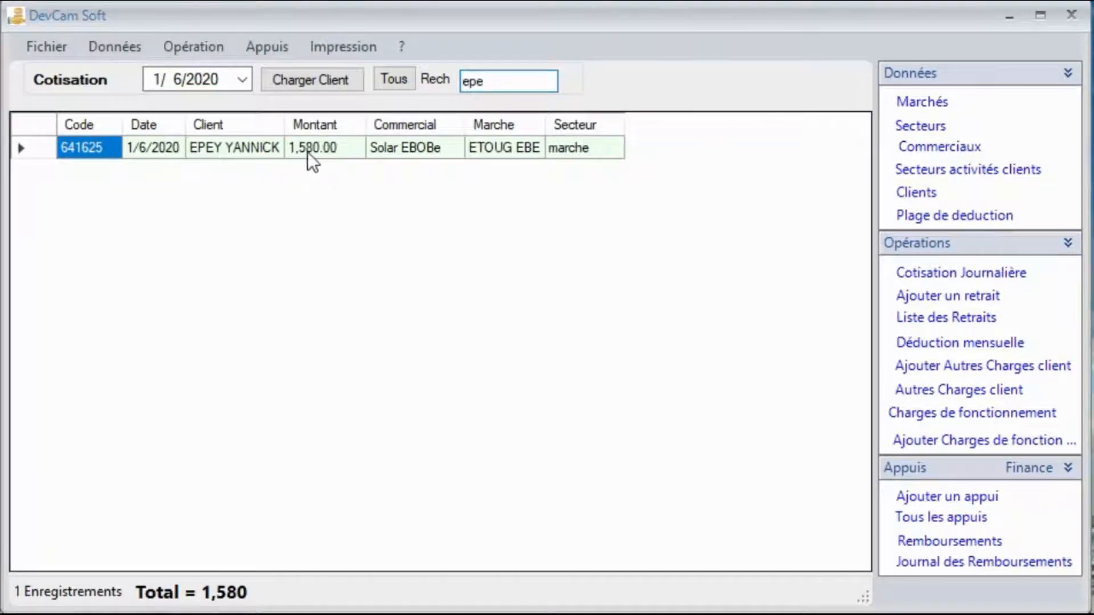
Clear the client search and list all contributions for 1/6/2020
double_click(484, 80)
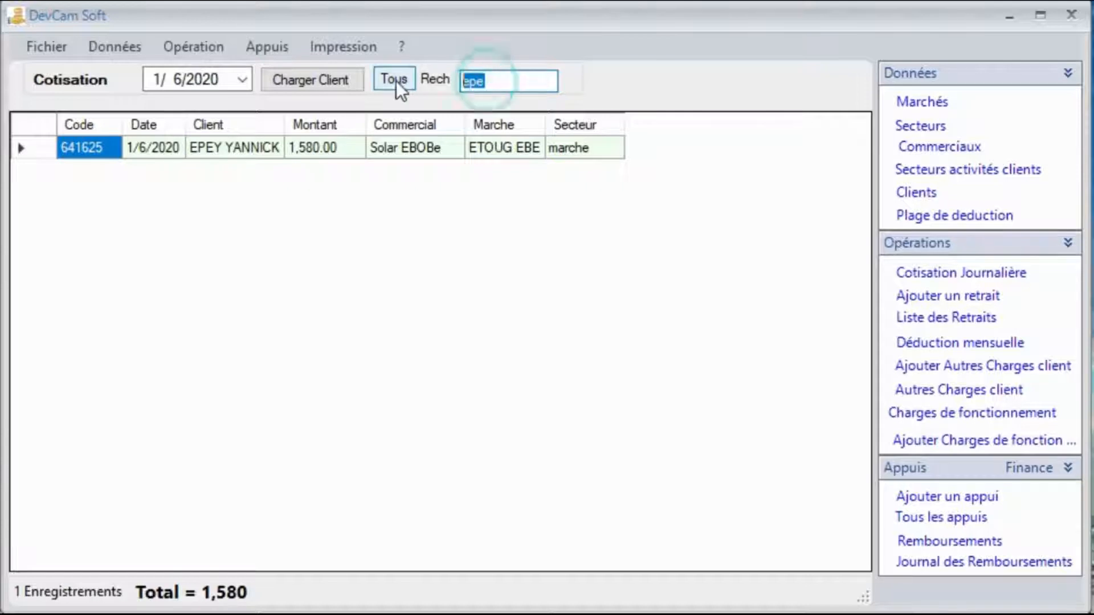
left_click(395, 85)
left_click(389, 318)
Record a new withdrawal of 350 for the first client matching "ep", dated 1/6/2020
left_click(216, 47)
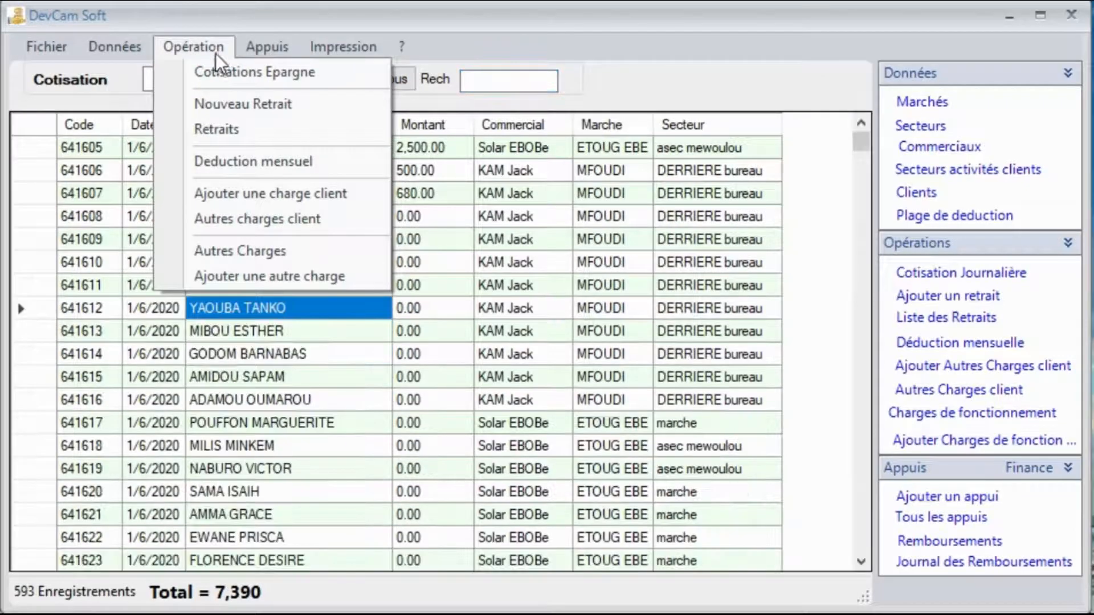
left_click(223, 104)
left_click(289, 276)
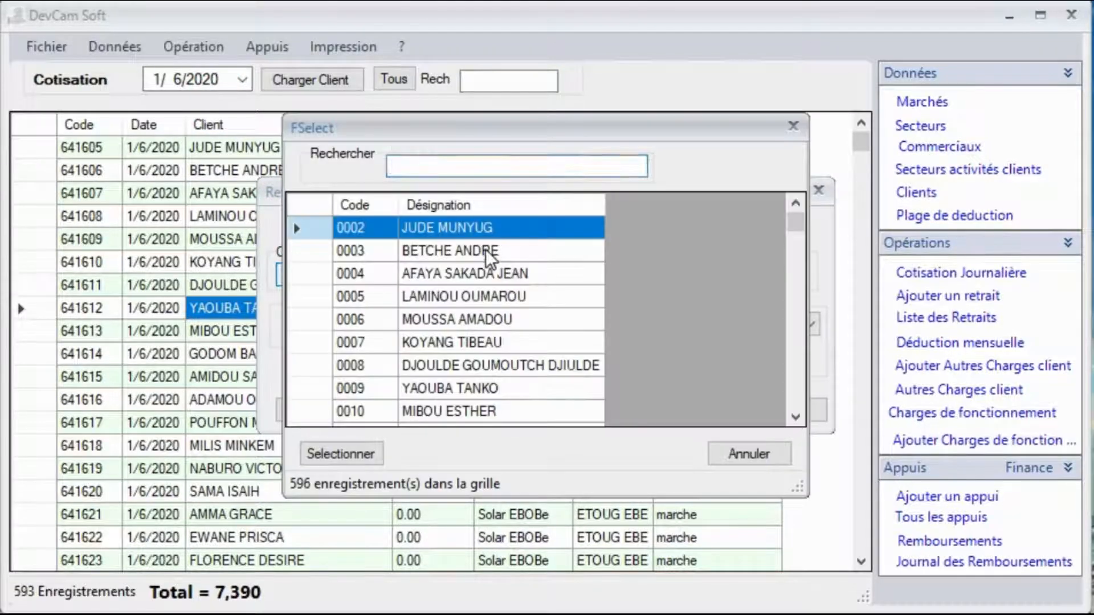
type("ep")
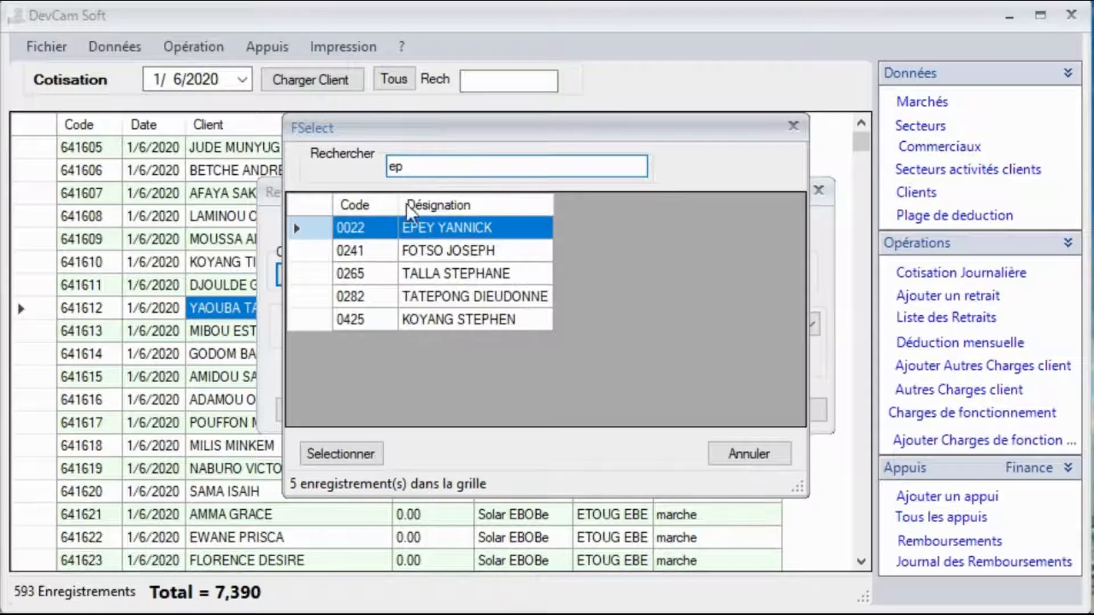
double_click(415, 228)
left_click(441, 328)
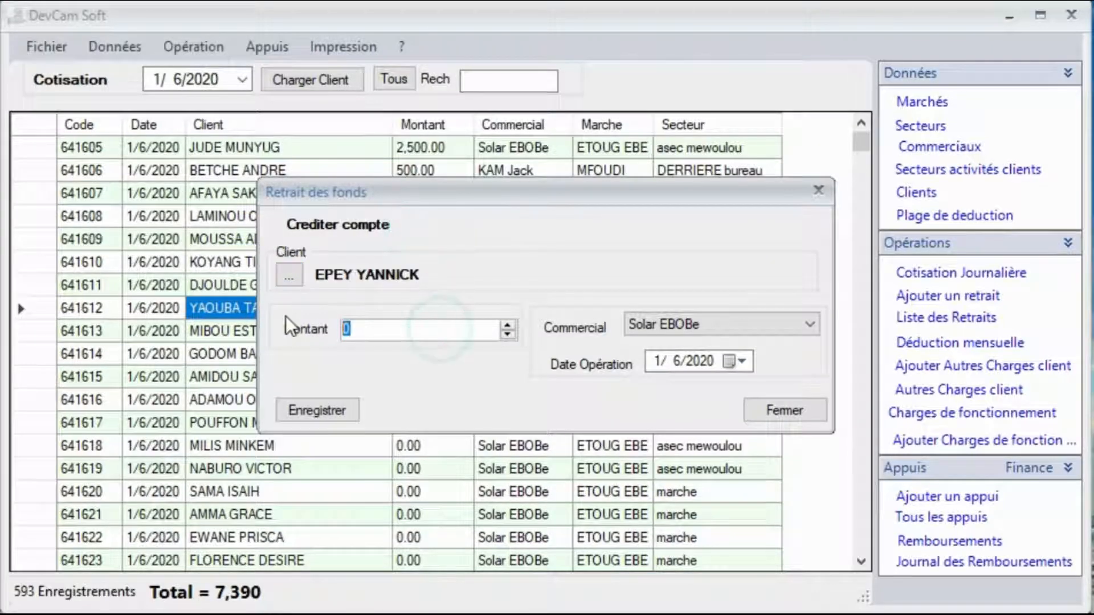
type("350")
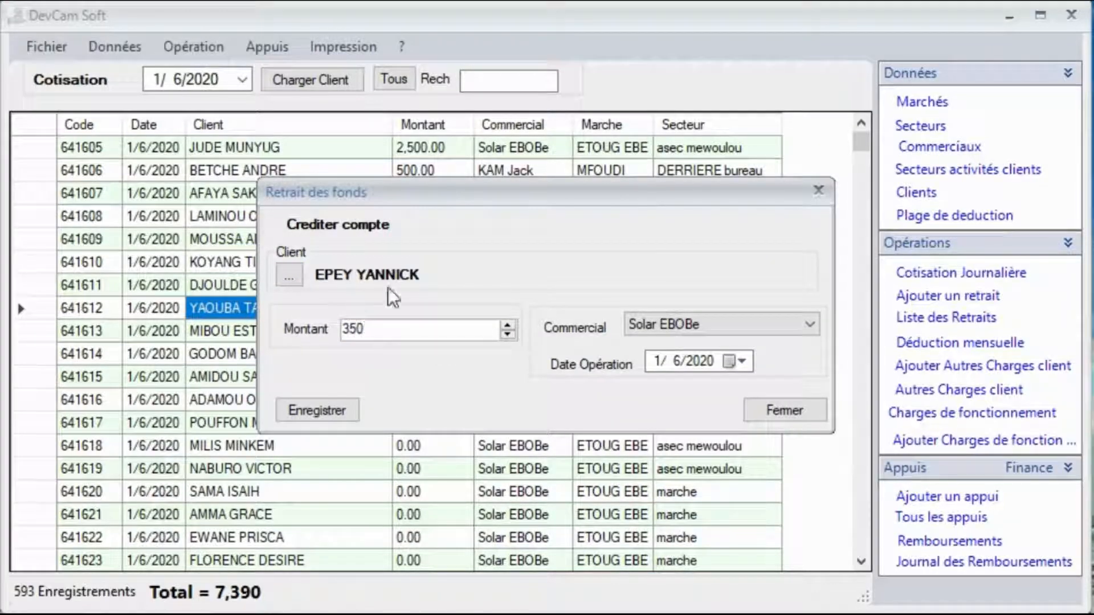
left_click(317, 410)
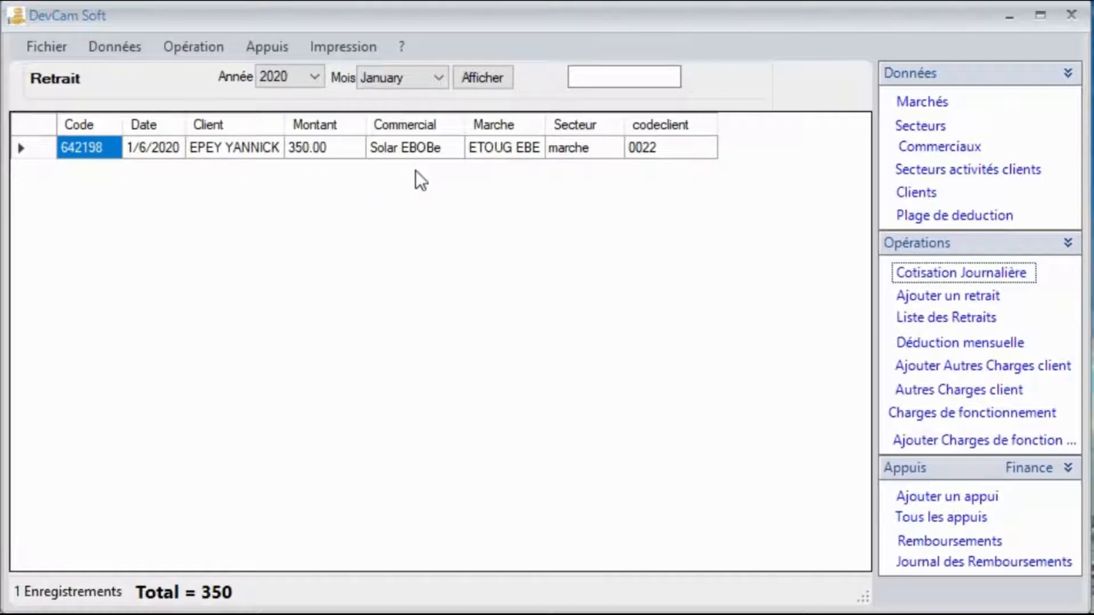
Start a new client charge and select the first client matching "ep"
left_click(198, 46)
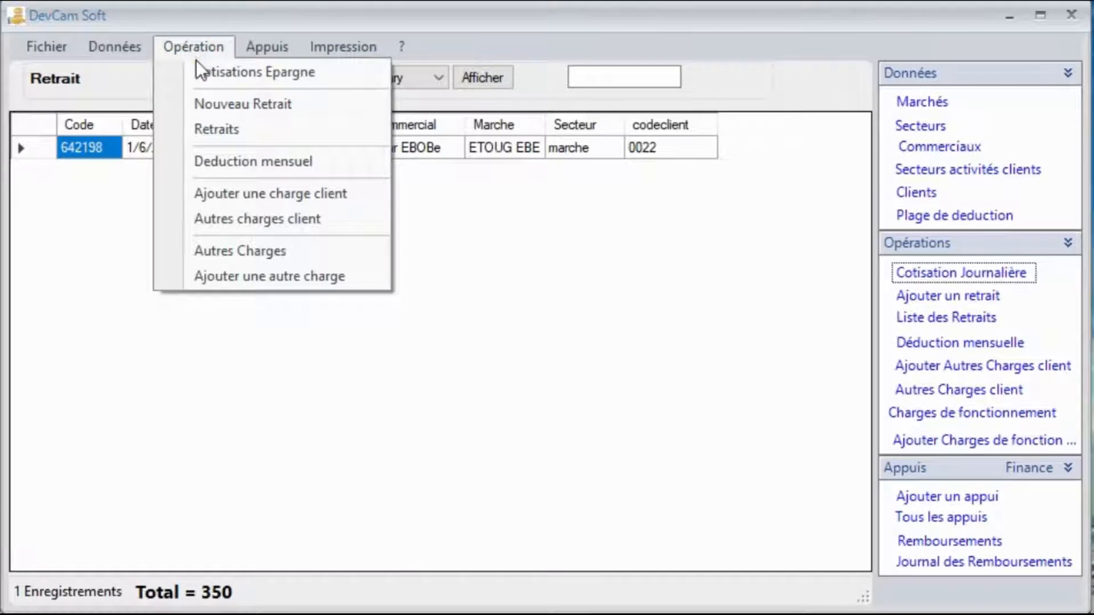
left_click(211, 193)
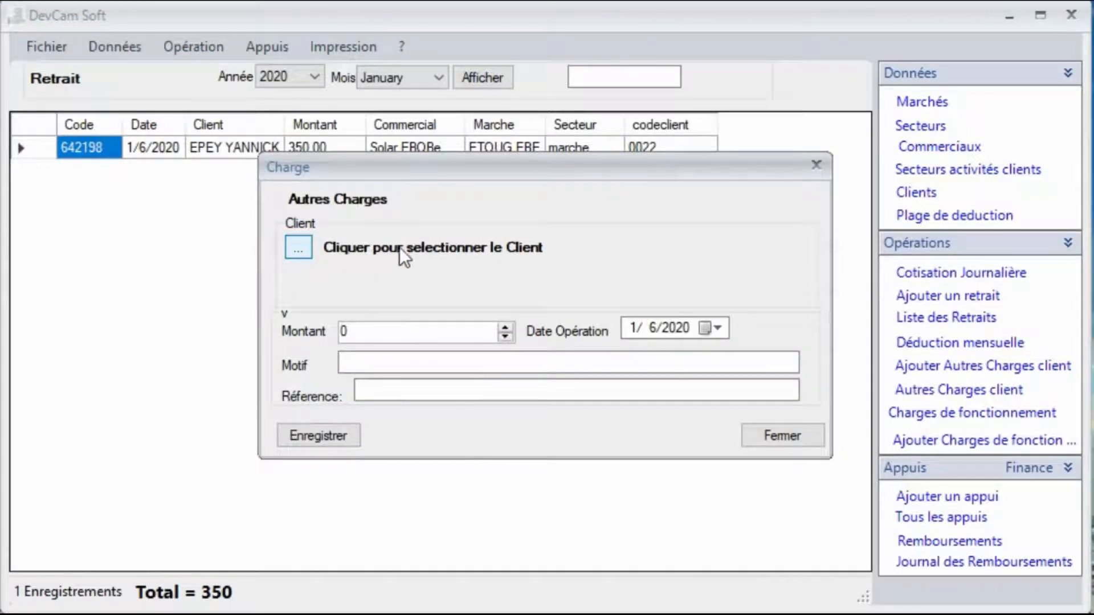
left_click(442, 251)
type("ep")
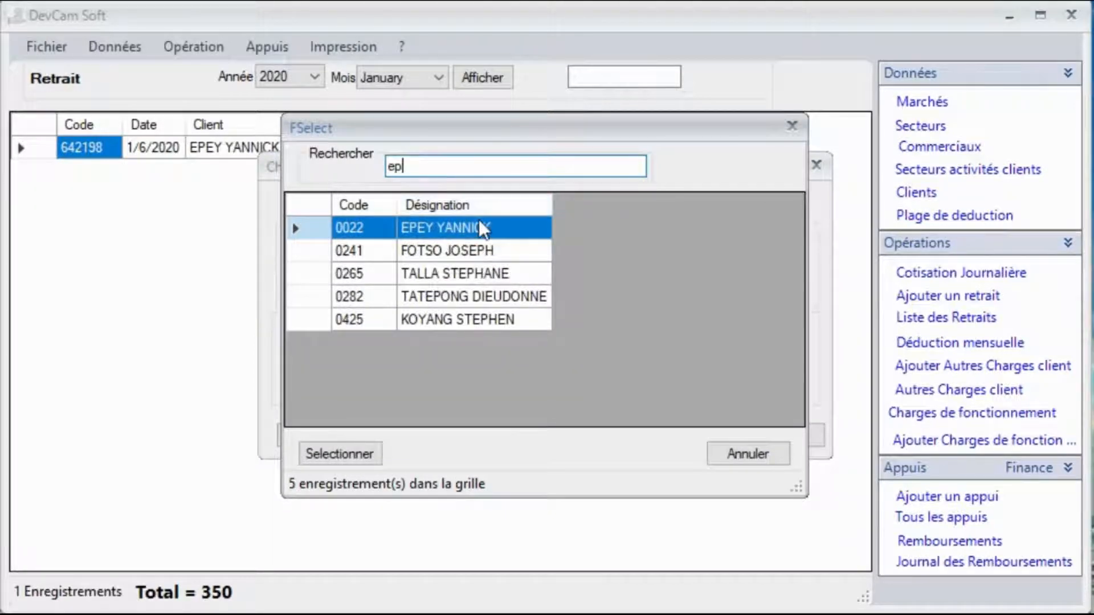
left_click(480, 224)
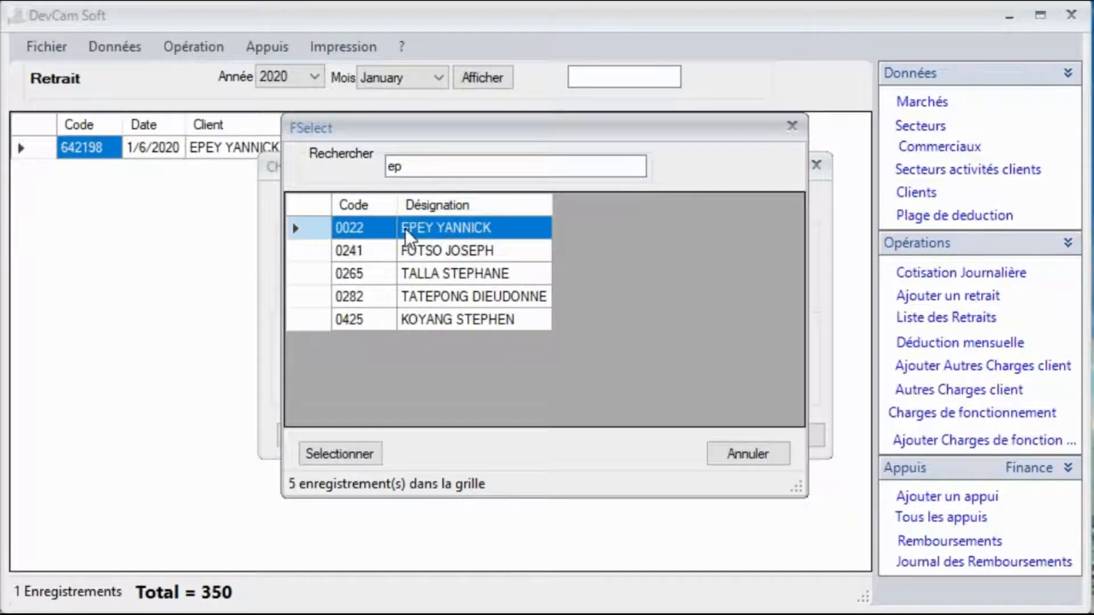
left_click(372, 230)
key("Return")
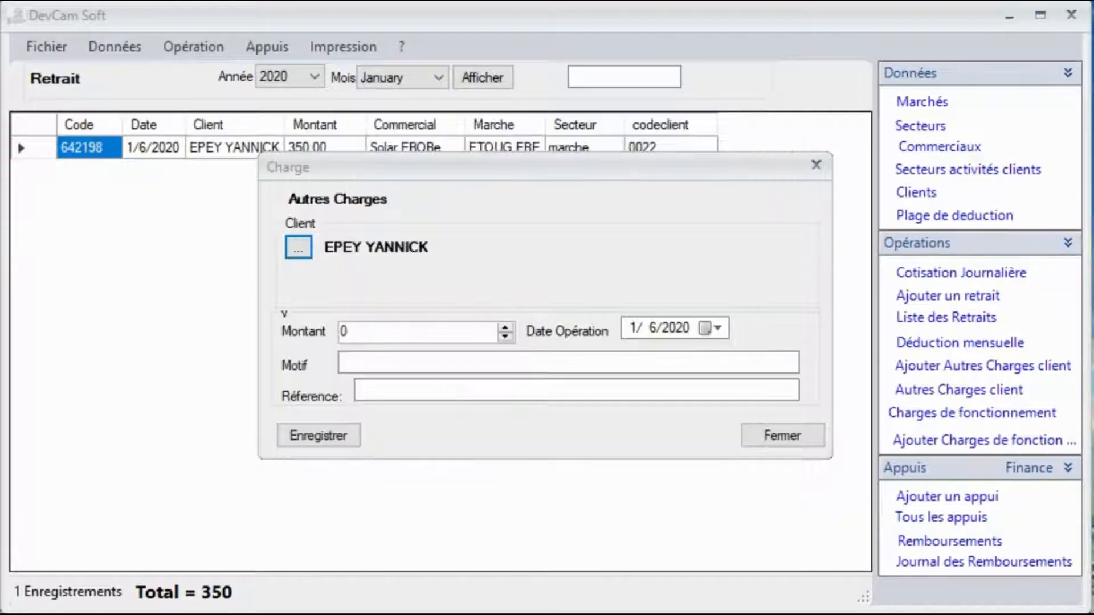
Set the charge amount to 150, the reason to "Achat du carnet" and the reference to "14515ref"
left_click(467, 328)
type("150")
left_click(418, 362)
type("Acat u")
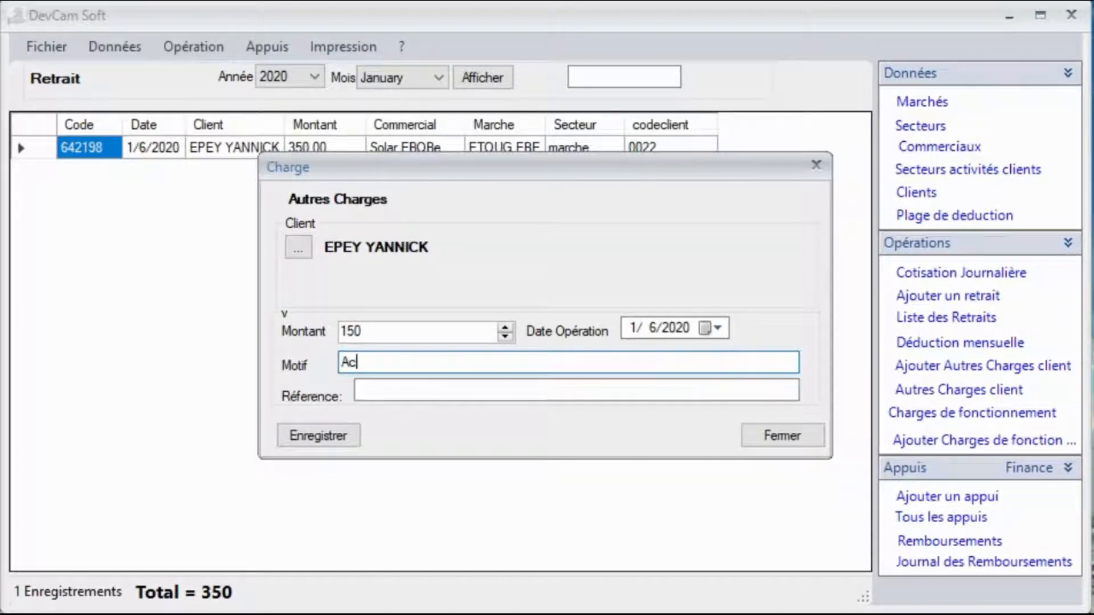
key("BackSpace")
key("BackSpace")
key("BackSpace")
key("BackSpace")
type("hat du carnet")
left_click(409, 388)
type("14515")
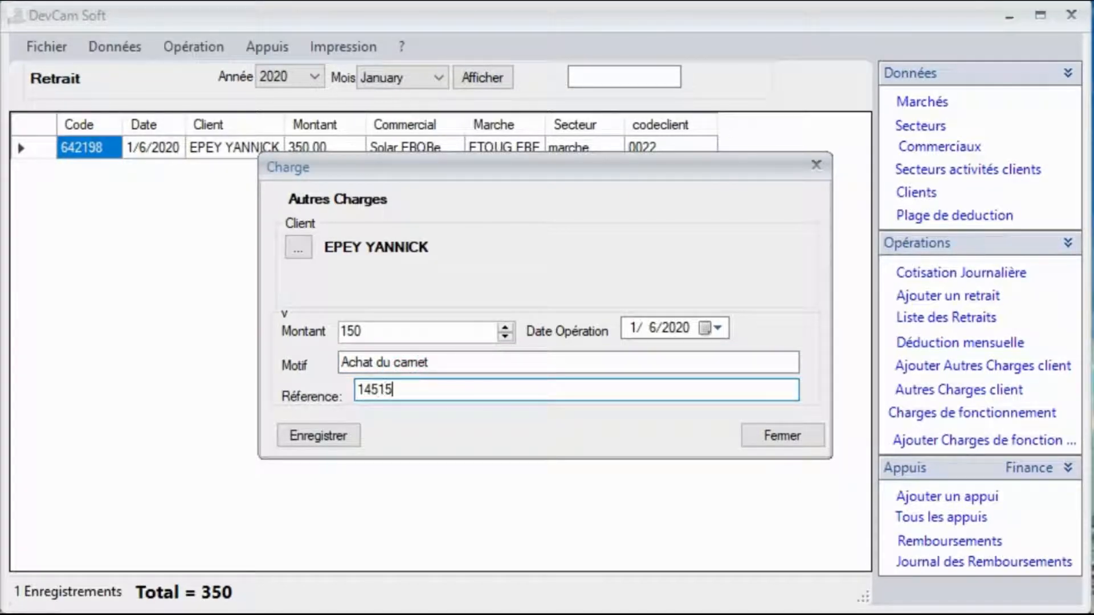
type("ref")
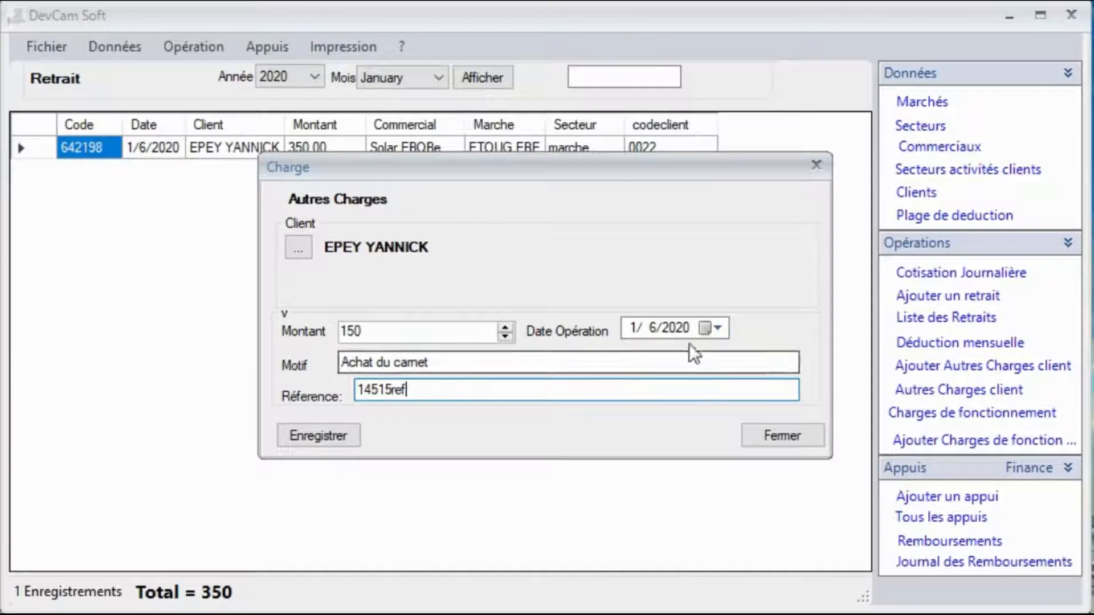
Set the charge's operation date to 1/1/2020 and save the charge
left_click(719, 327)
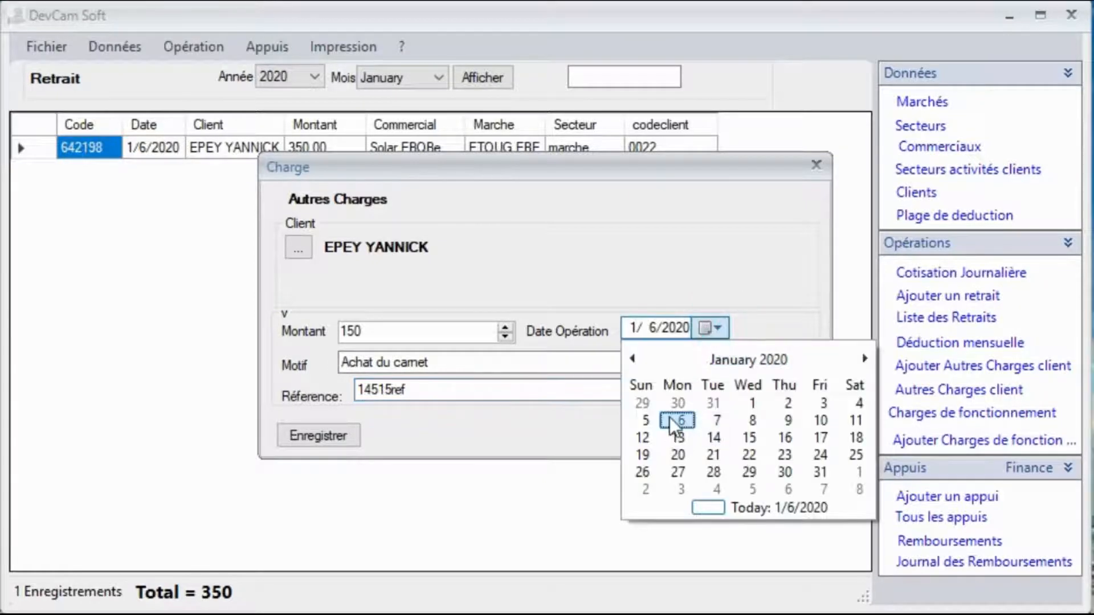
left_click(747, 402)
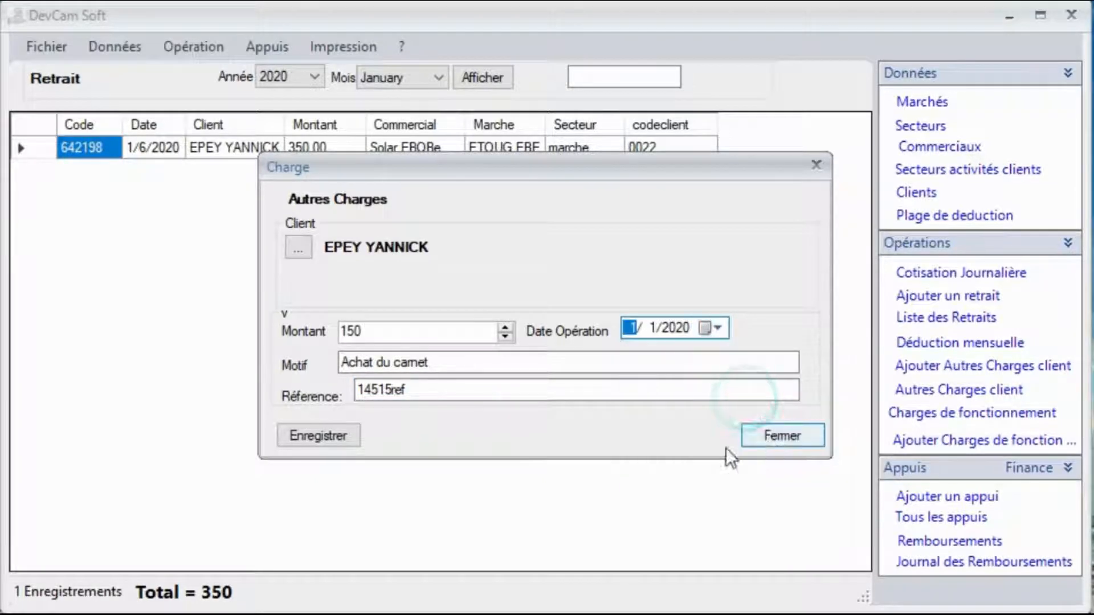
left_click(321, 436)
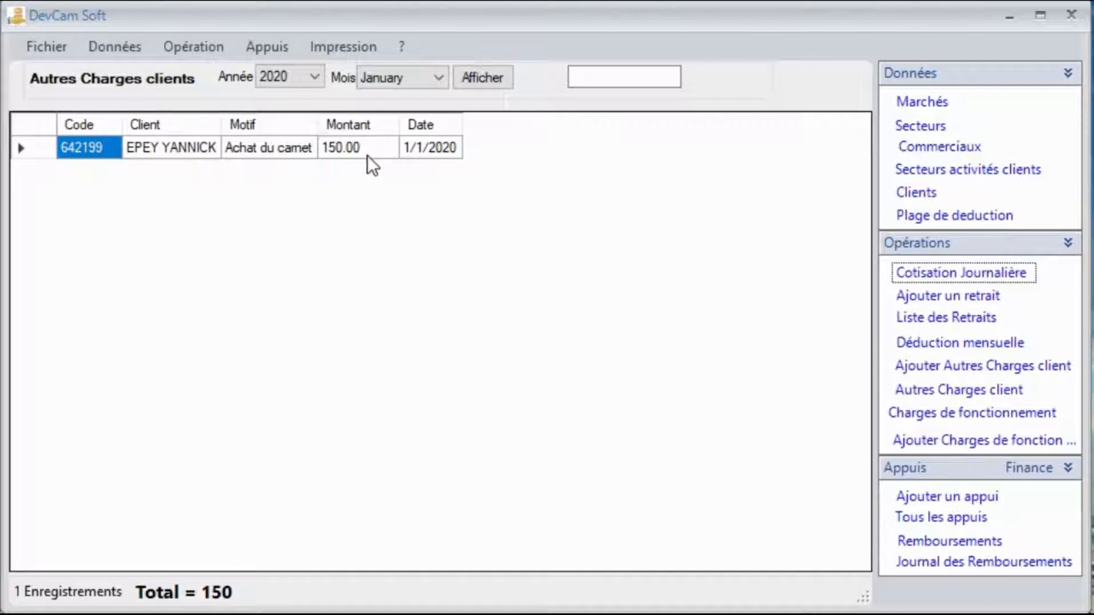
Display the list of withdrawals for January 2020 to check the recorded entry
left_click(191, 46)
left_click(208, 127)
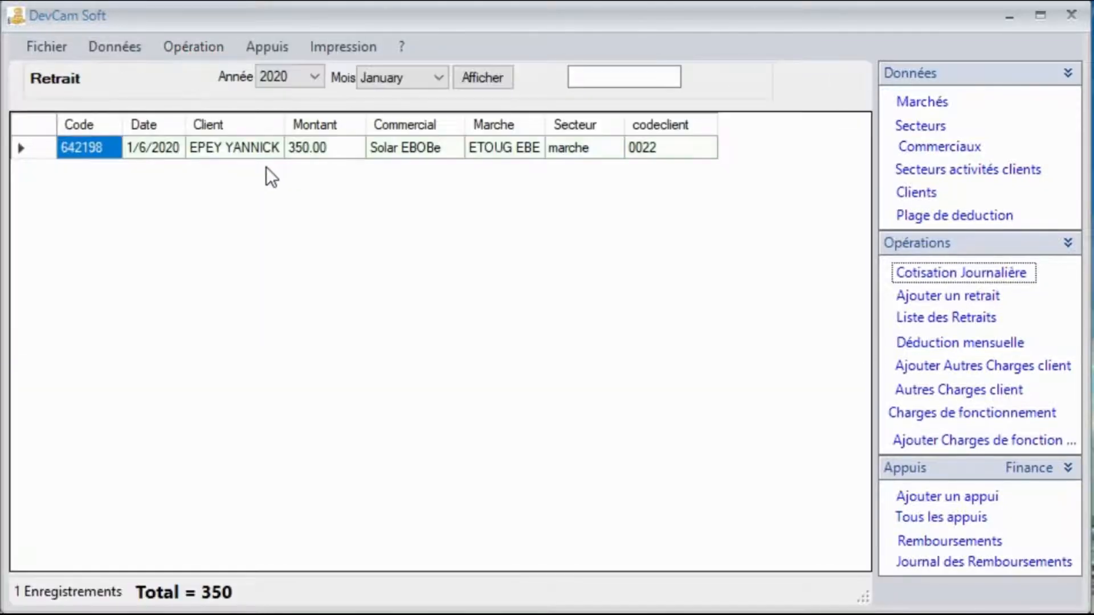
left_click(183, 47)
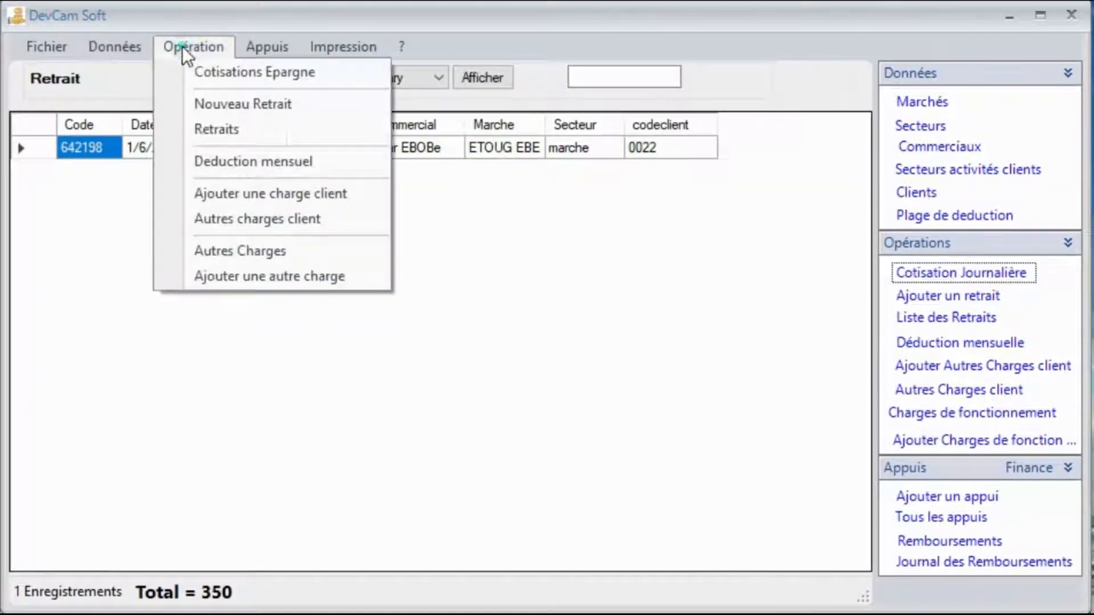
left_click(200, 73)
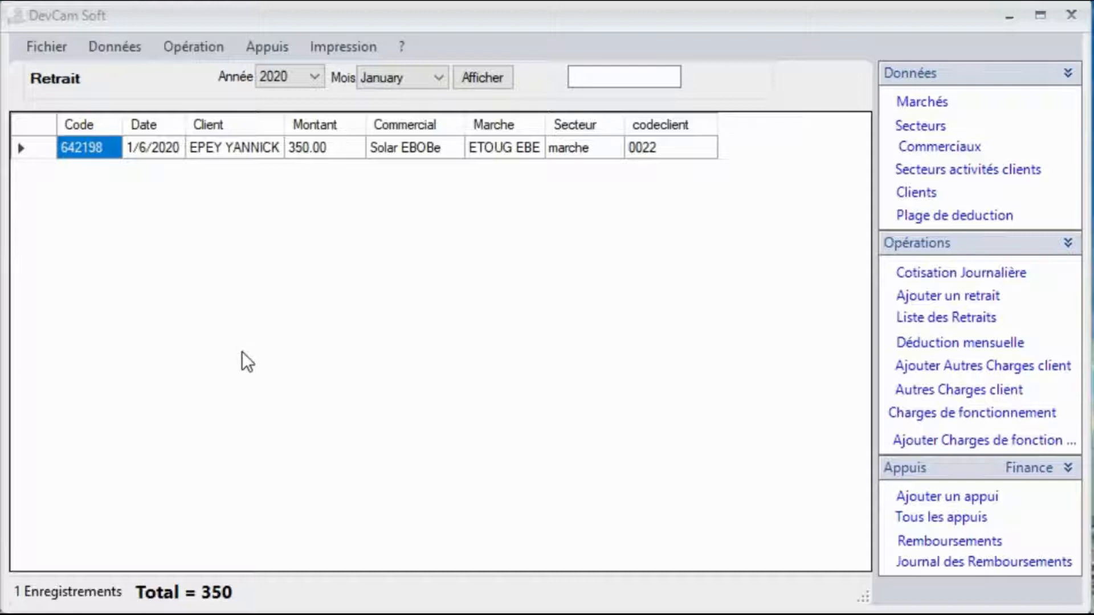
Display the monthly deductions for January 2020 and calculate them for all clients
left_click(212, 41)
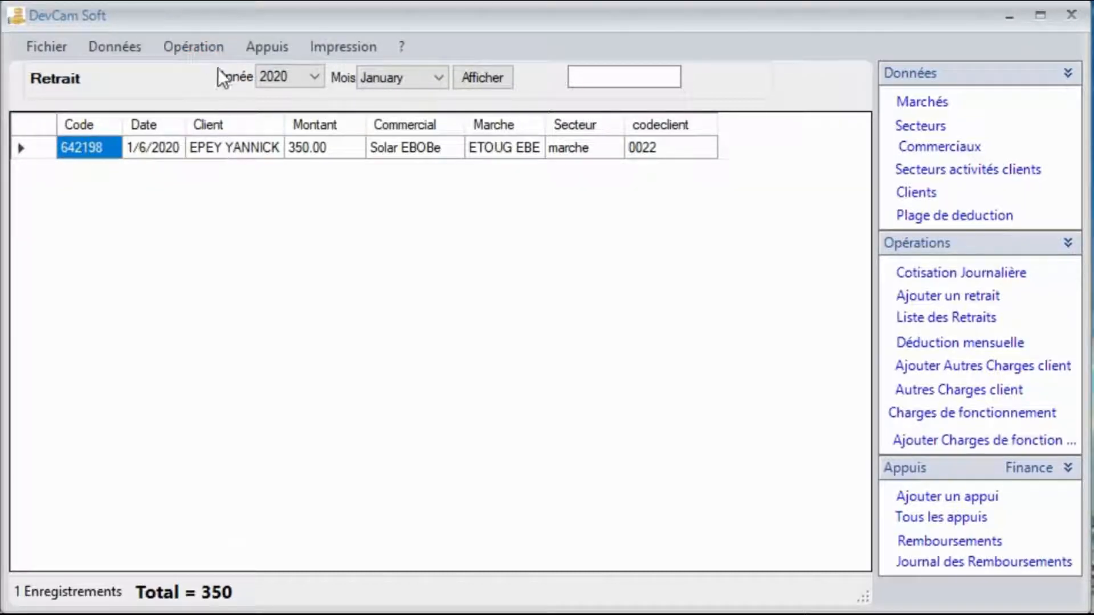
left_click(209, 47)
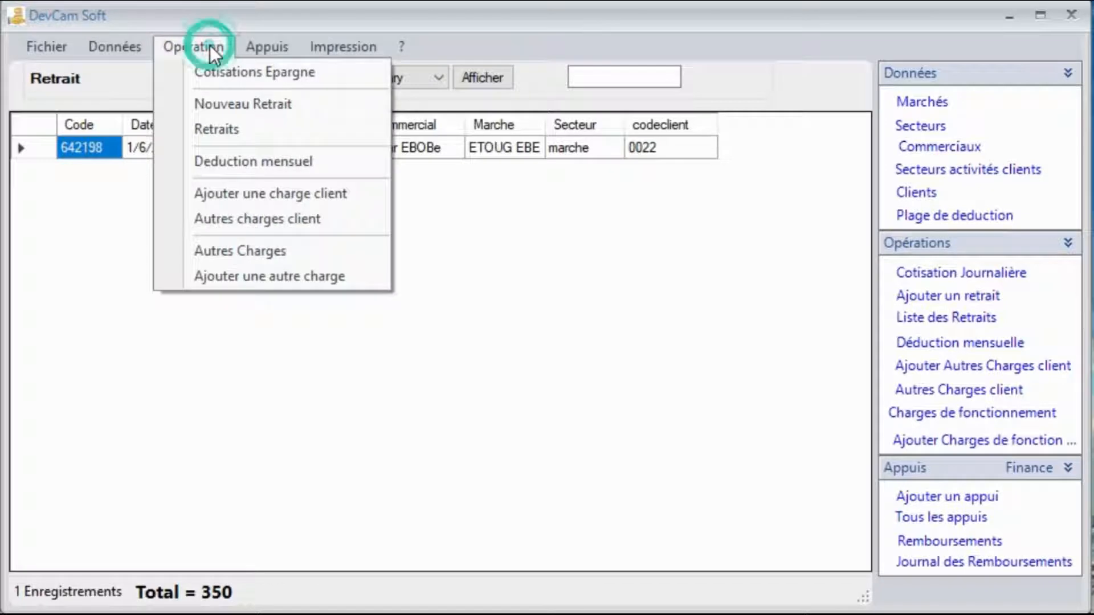
left_click(211, 162)
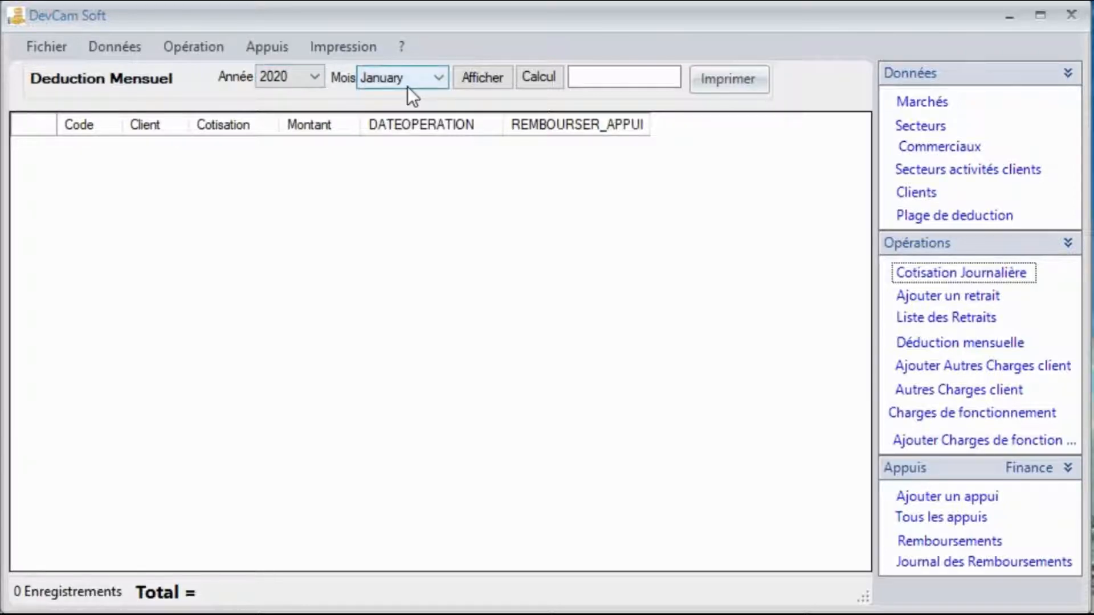
left_click(475, 80)
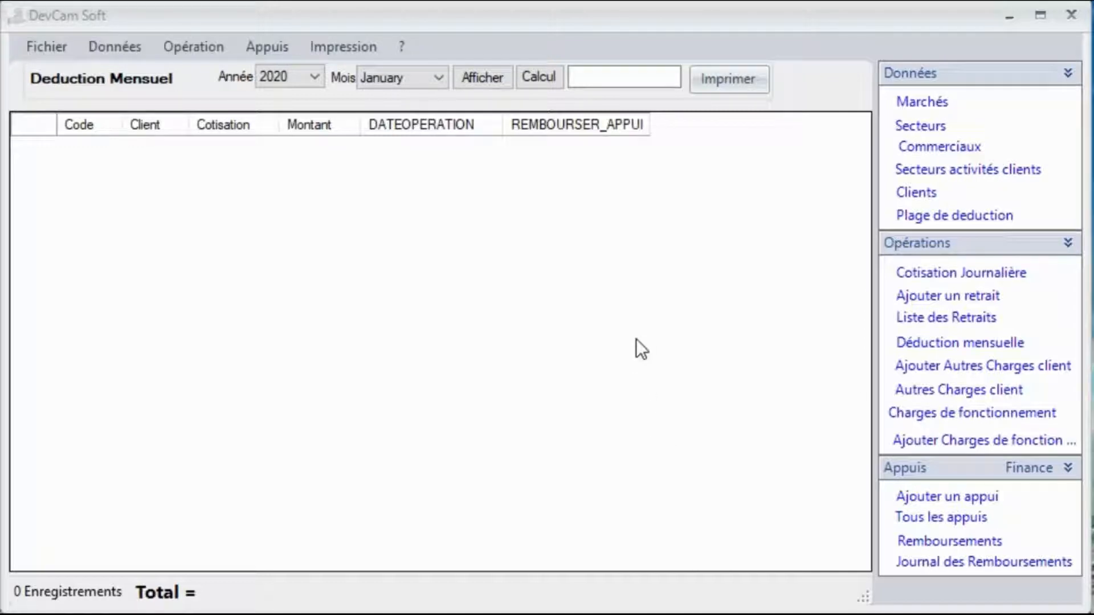
left_click(534, 74)
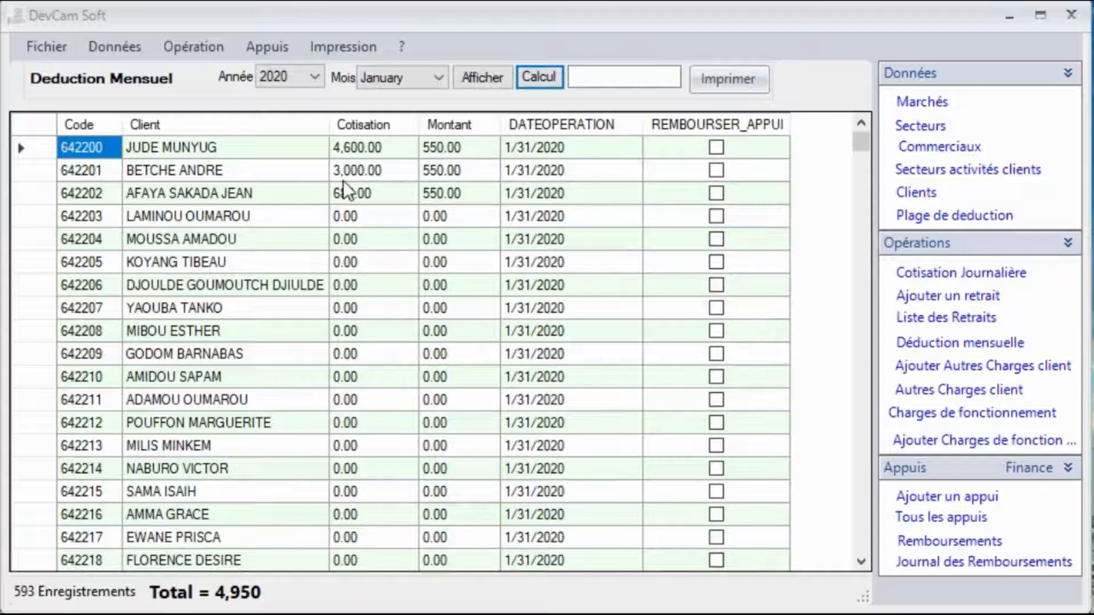
Look through the calculated deductions and search them for clients matching "ep"
scroll(419, 251, "down", 4)
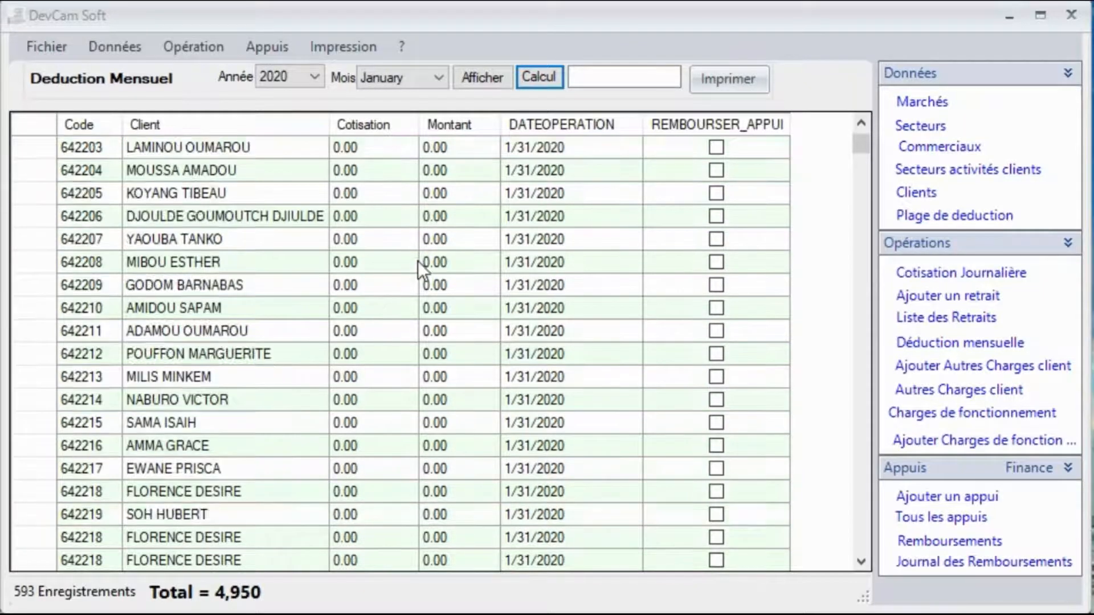
left_click(603, 83)
type("e")
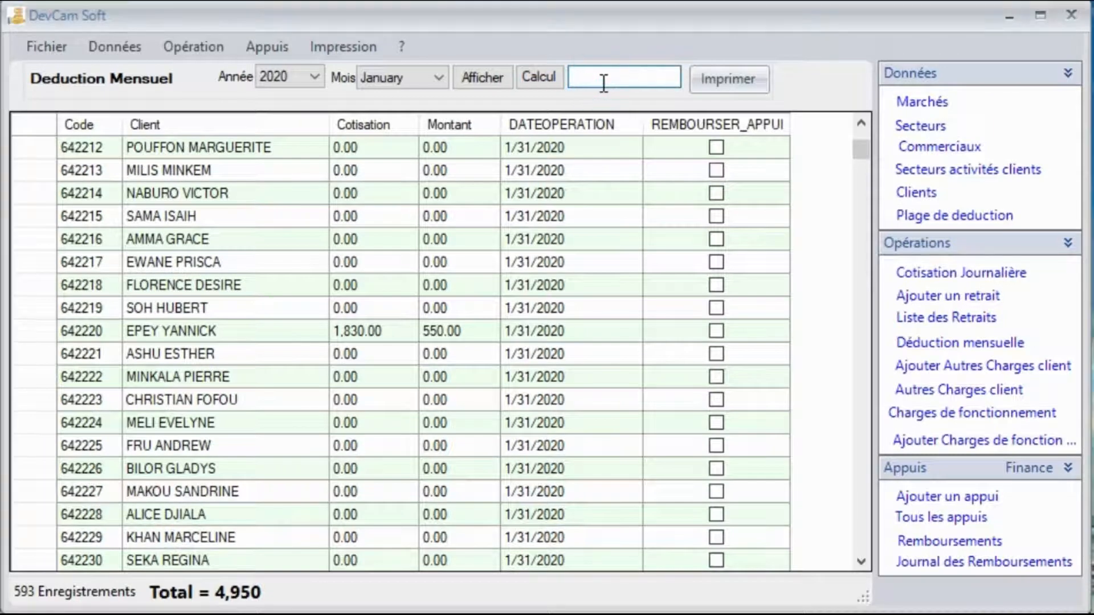
type("p")
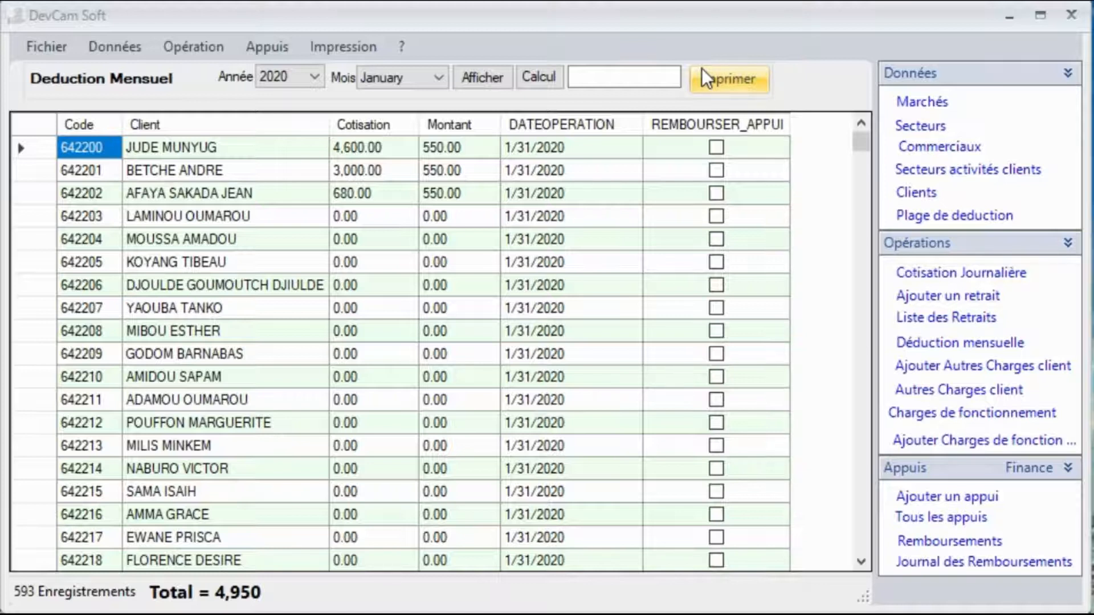
Preview the printed monthly deduction report, review its first page and close the preview
left_click(713, 74)
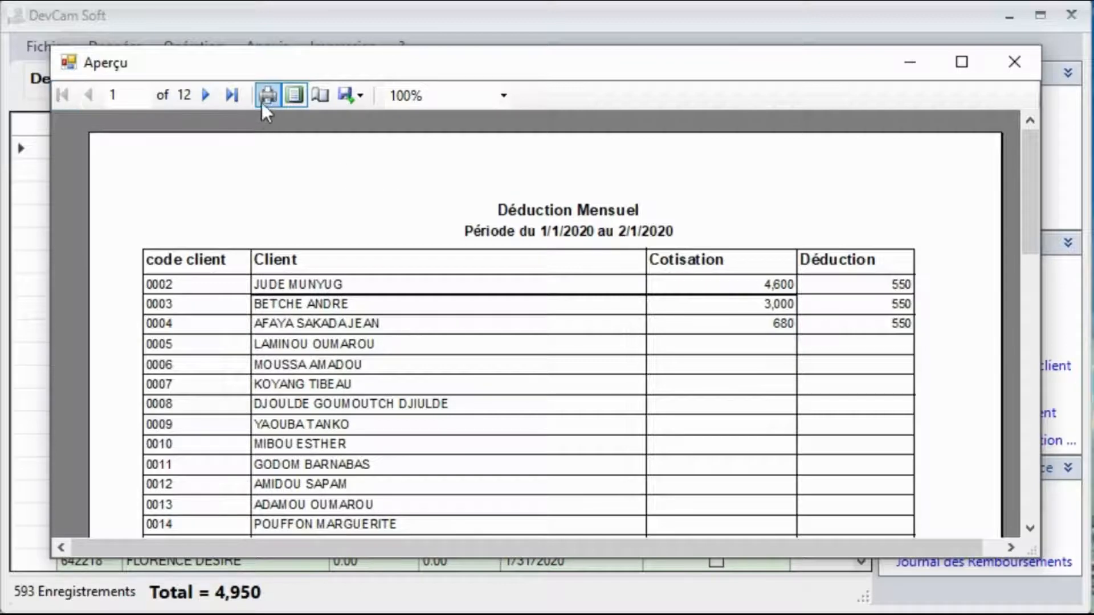
left_click_drag(1033, 224, 1023, 141)
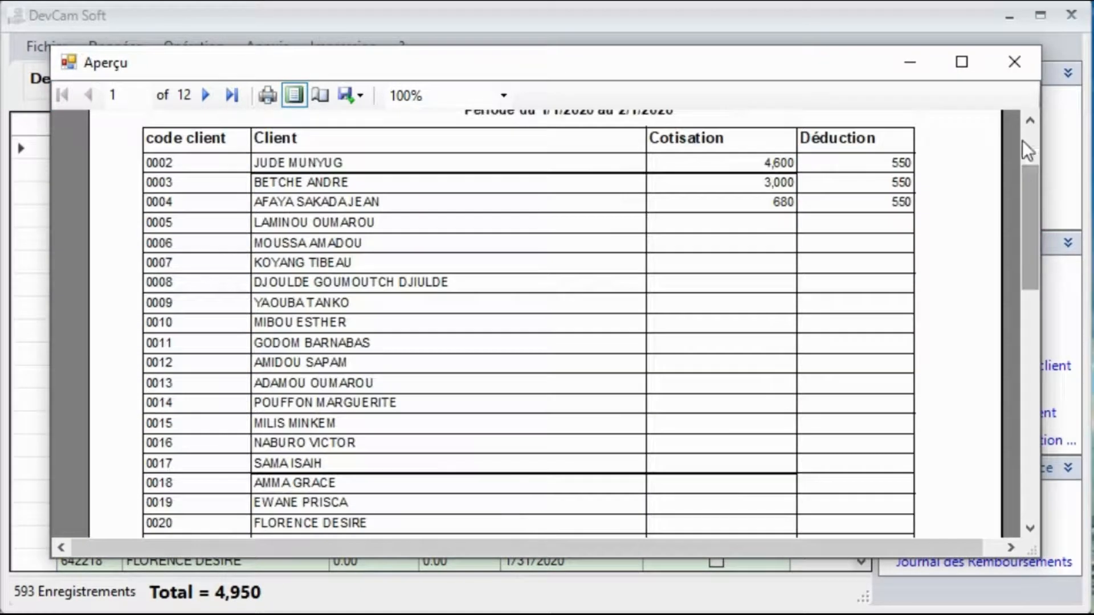
left_click(1014, 63)
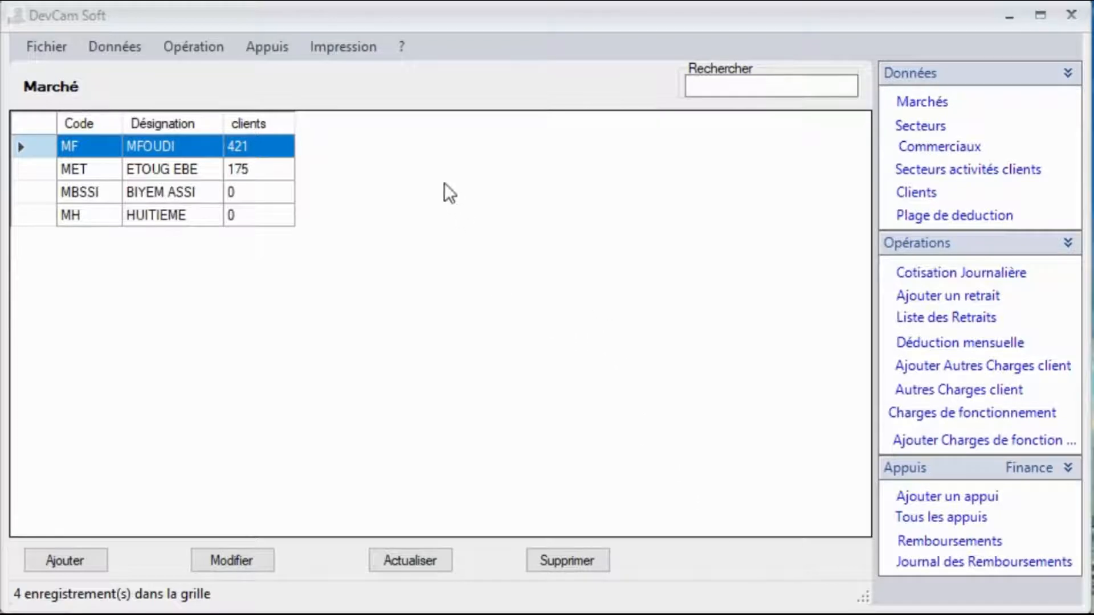
Open the operations-by-client report and select the client found by searching "epe"
left_click(432, 142)
left_click(341, 51)
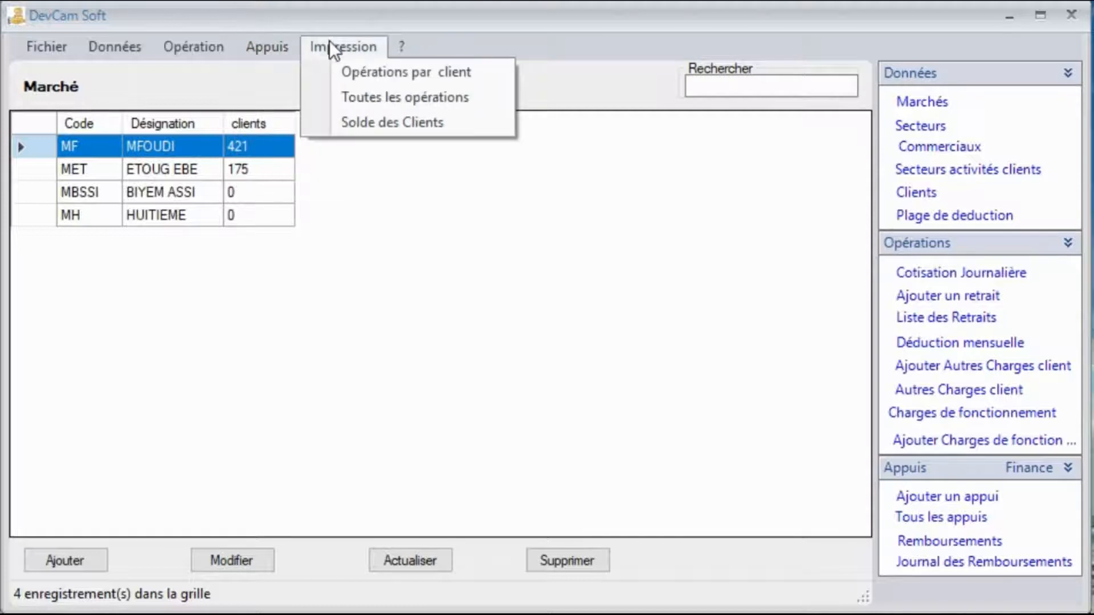
left_click(335, 67)
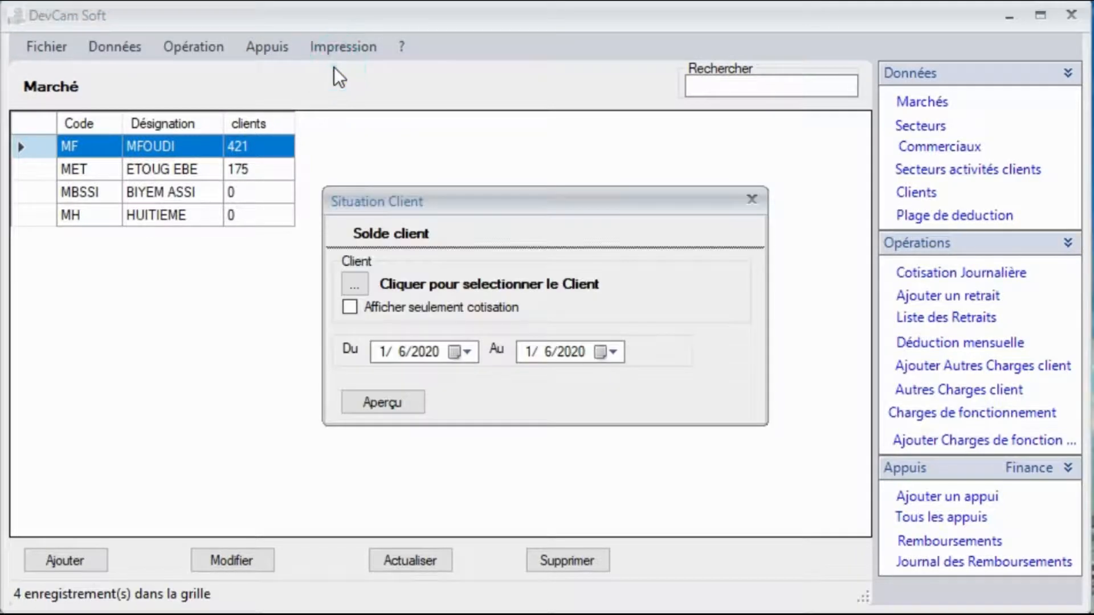
left_click(356, 287)
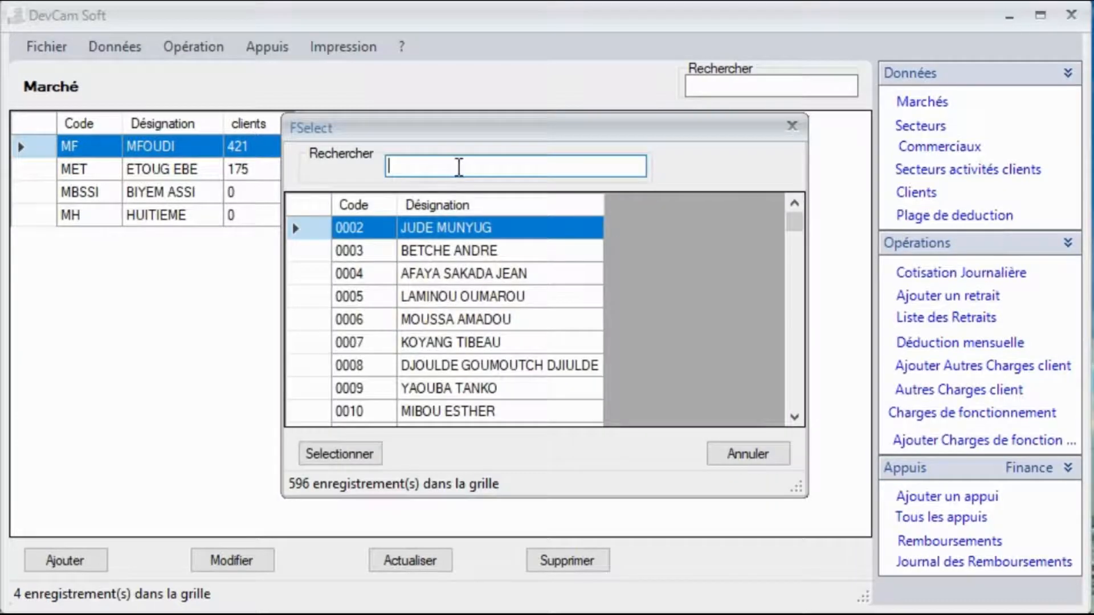
type("ep")
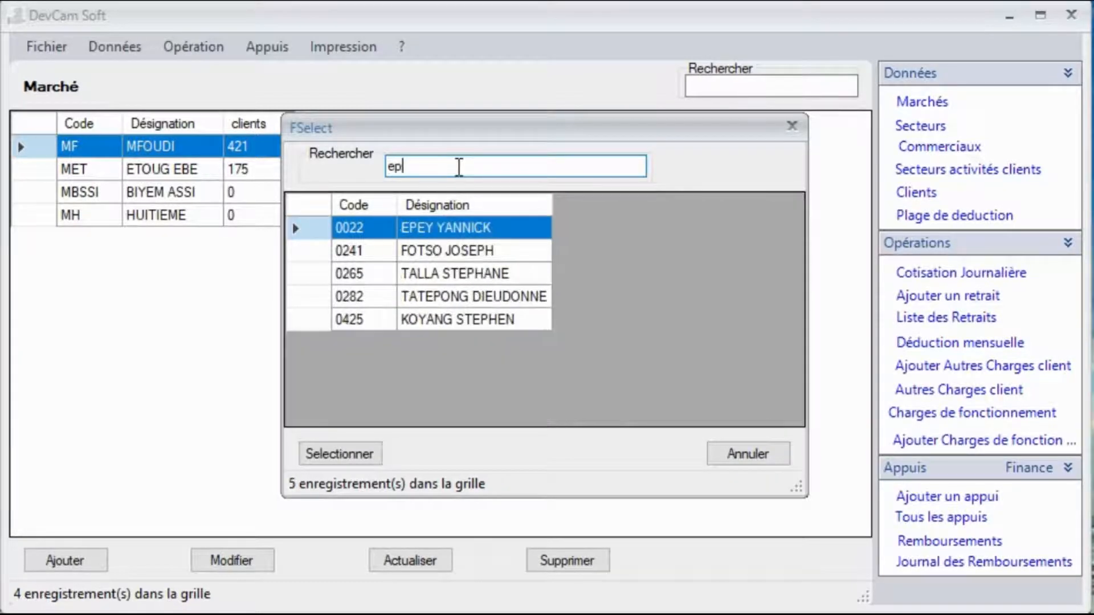
type("e")
left_click(443, 225)
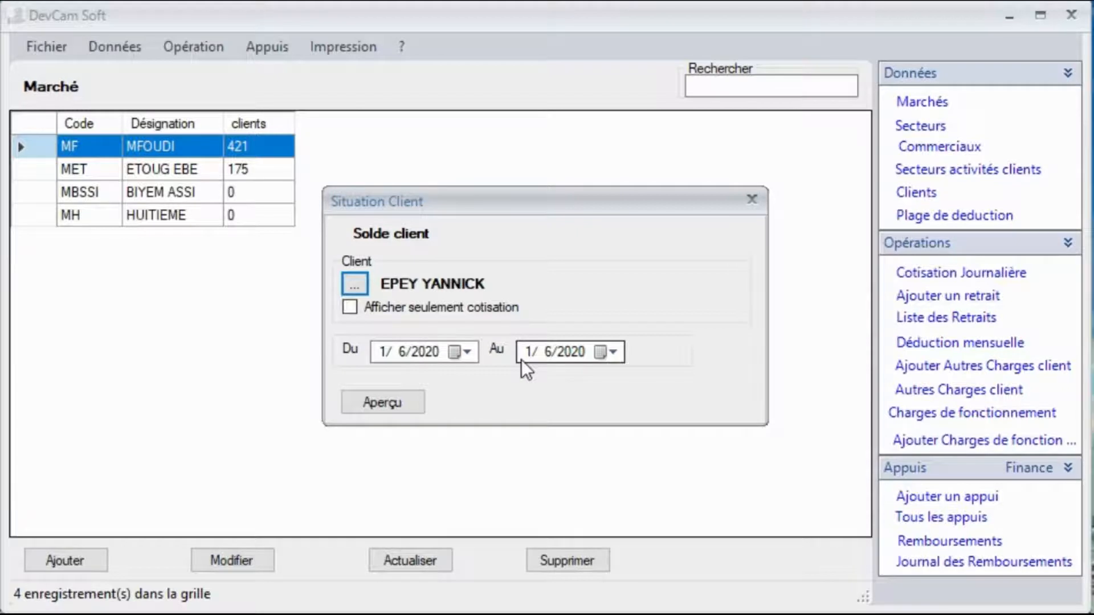
Set the report's start date to 1/1/2020 and preview the client's operations journal
left_click(467, 351)
left_click(507, 428)
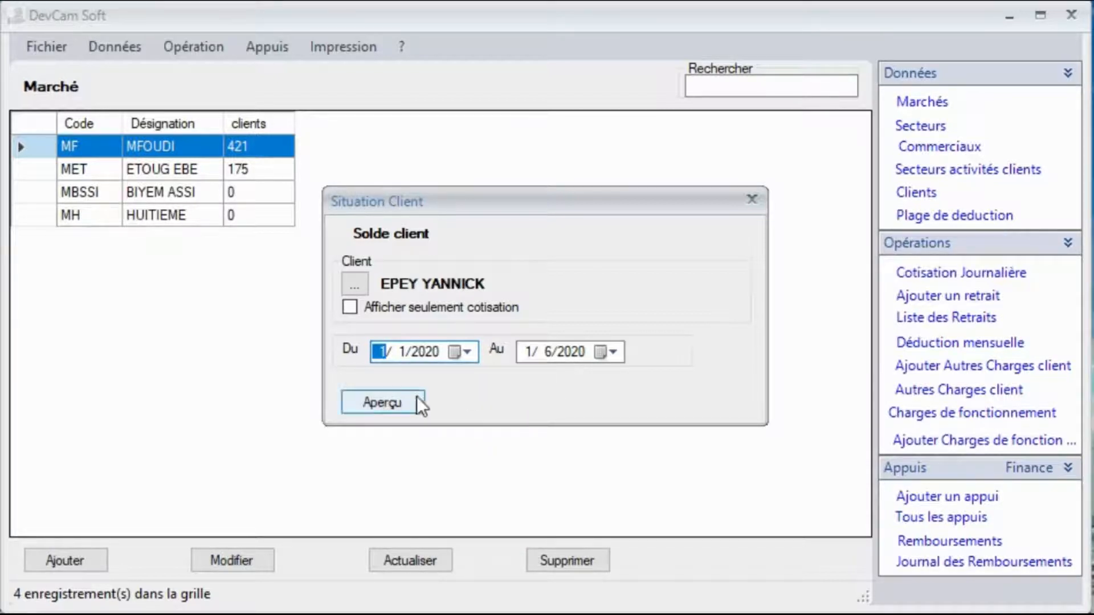
left_click(382, 406)
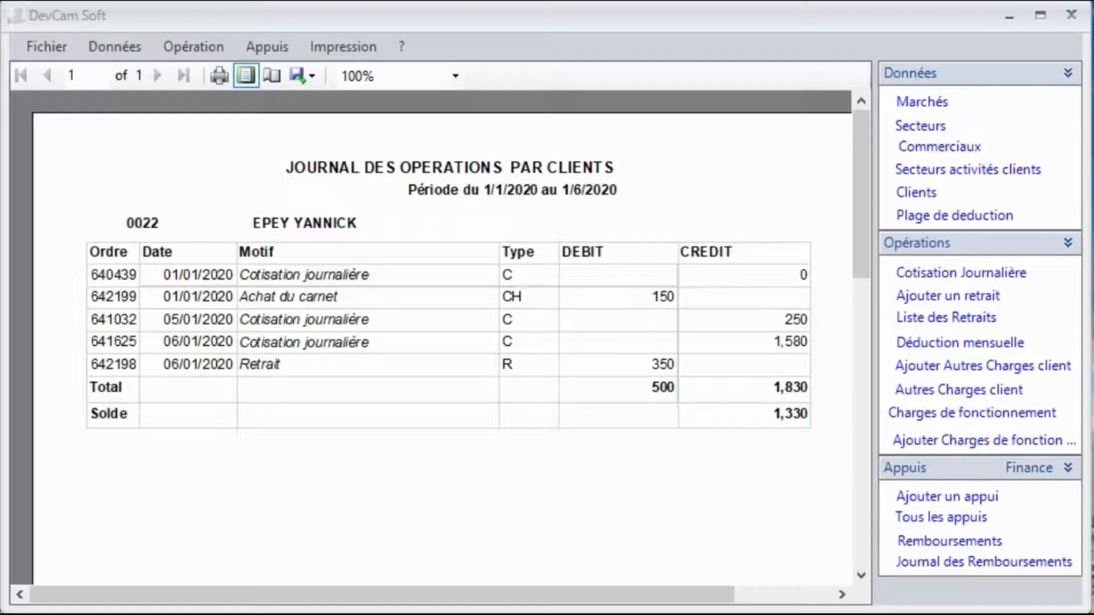
Open the list of loans (Liste des prêts) and display the loans for all periods
left_click(279, 45)
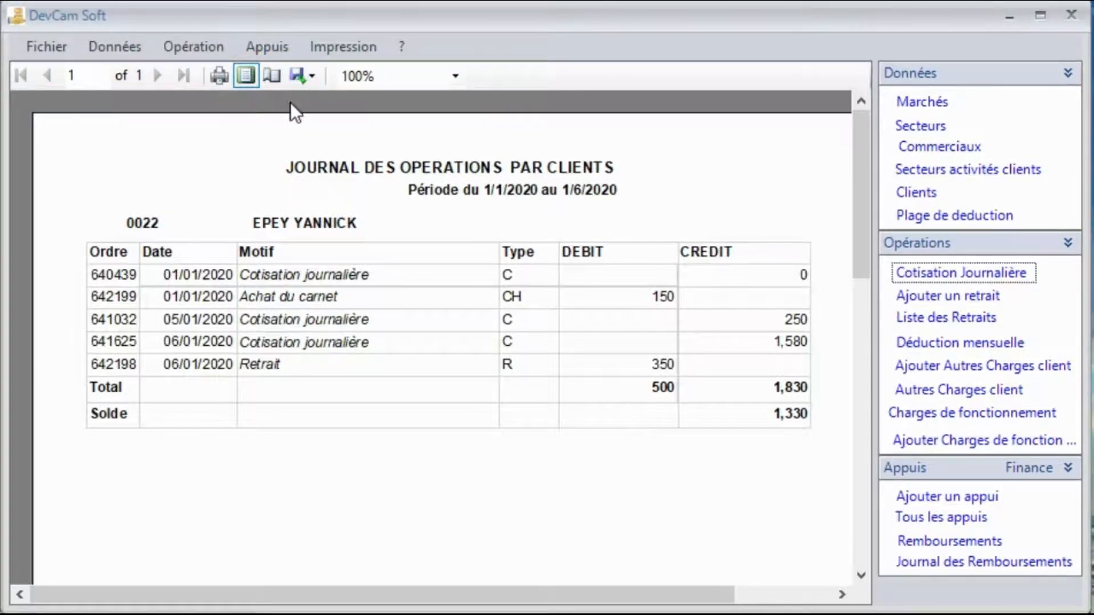
left_click(259, 47)
left_click(265, 69)
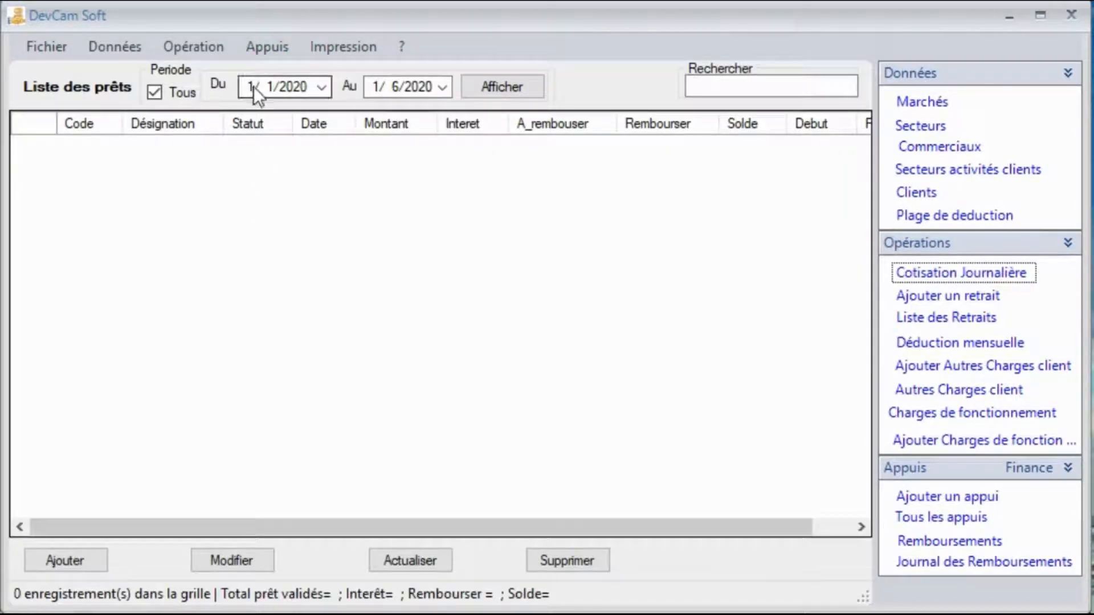
left_click(503, 88)
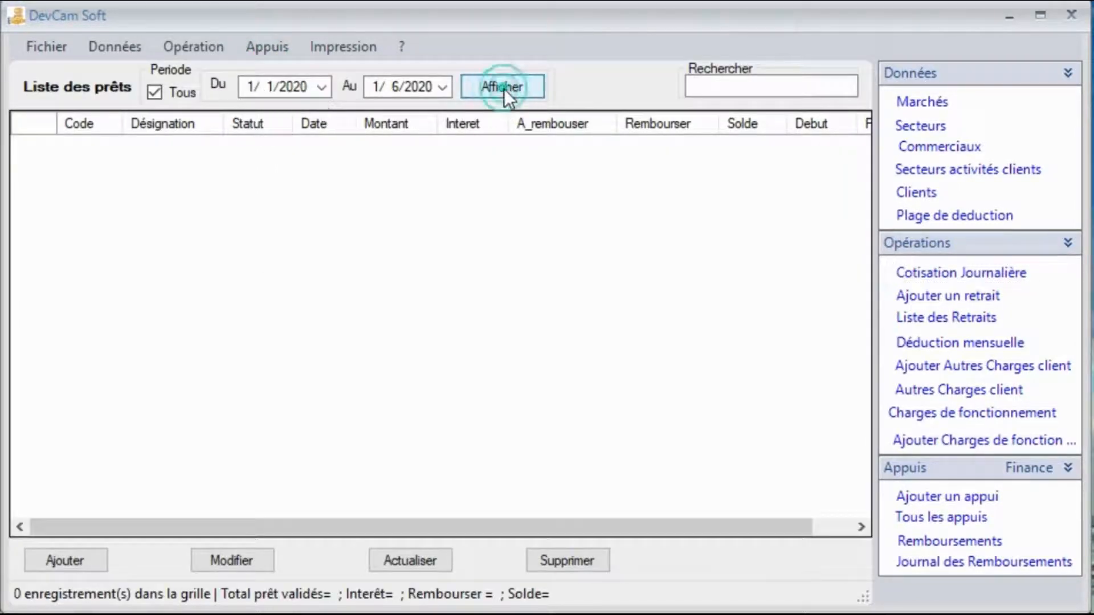
left_click(477, 246)
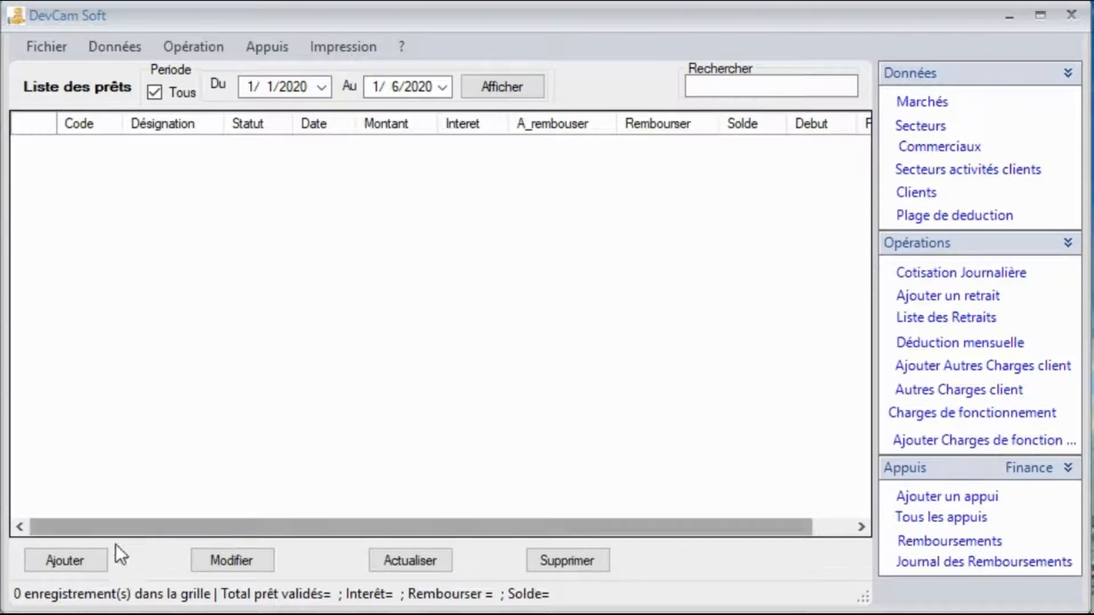
Start a new loan and assign it to the client found by searching "epe"
left_click(72, 564)
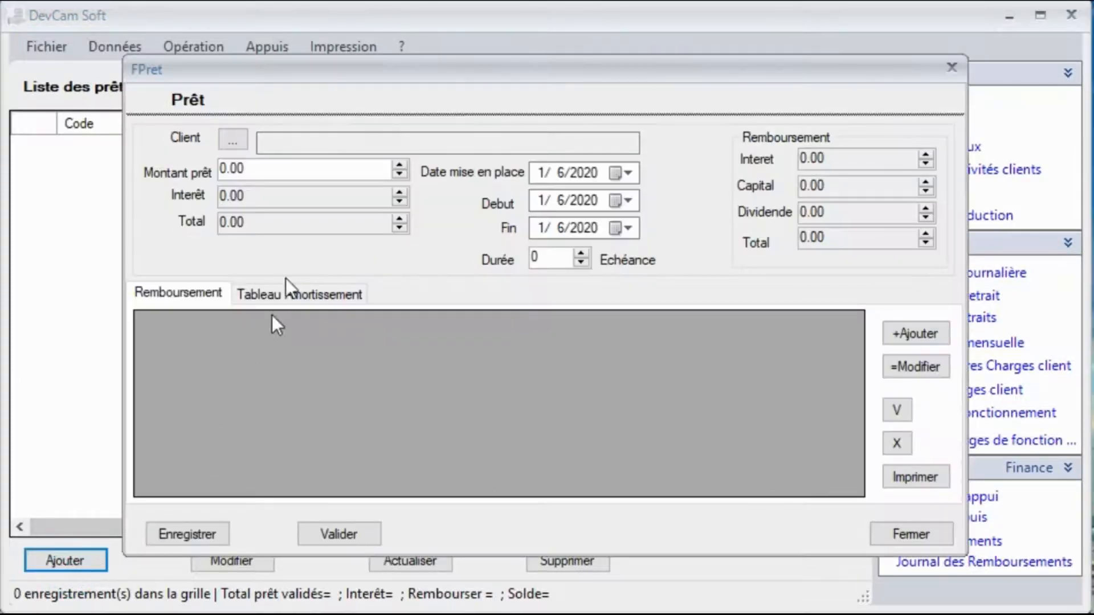
left_click(237, 139)
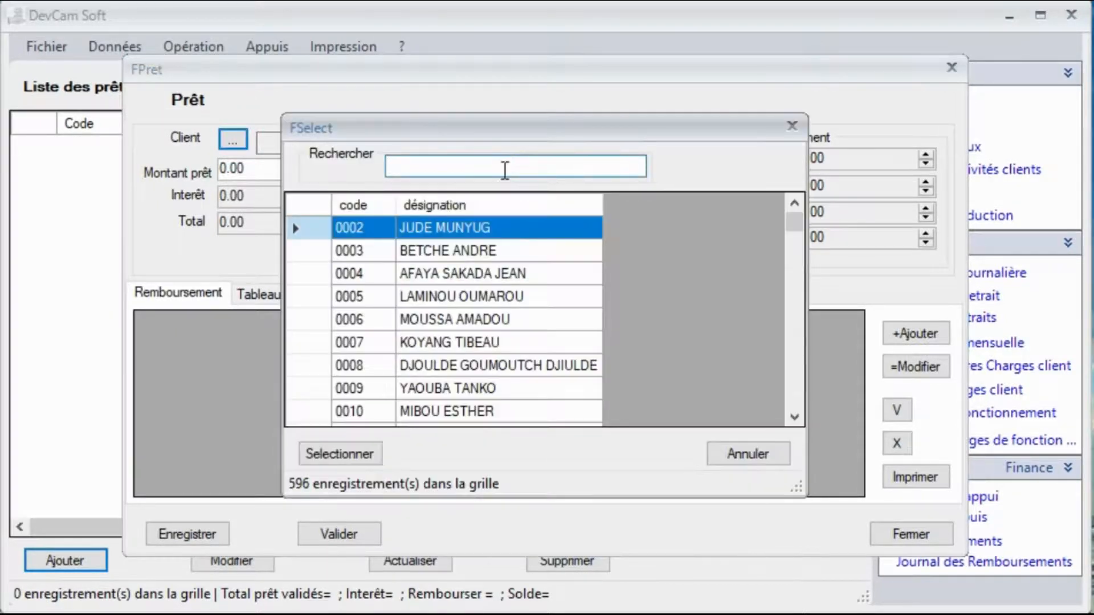
type("epe")
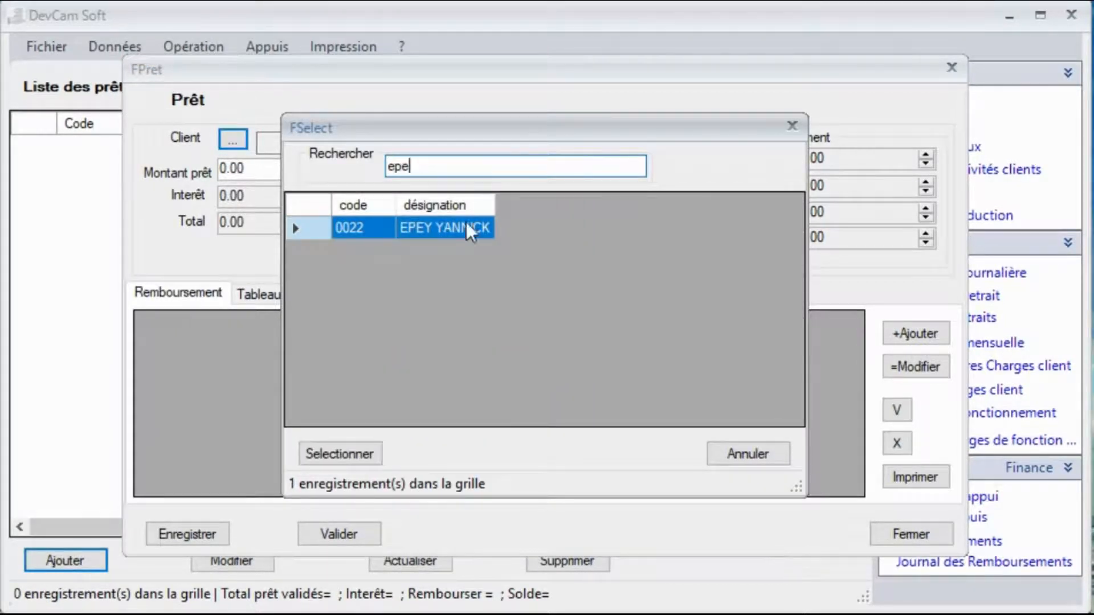
double_click(459, 228)
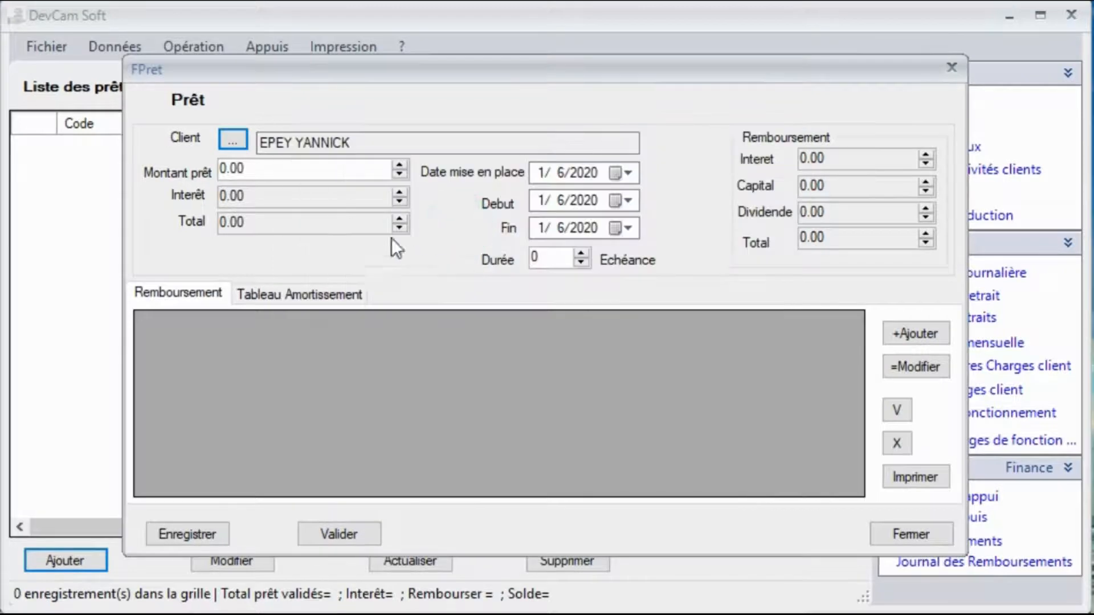
Set the loan amount to 1,000 and raise its interest to 40
left_click(295, 170)
type("1")
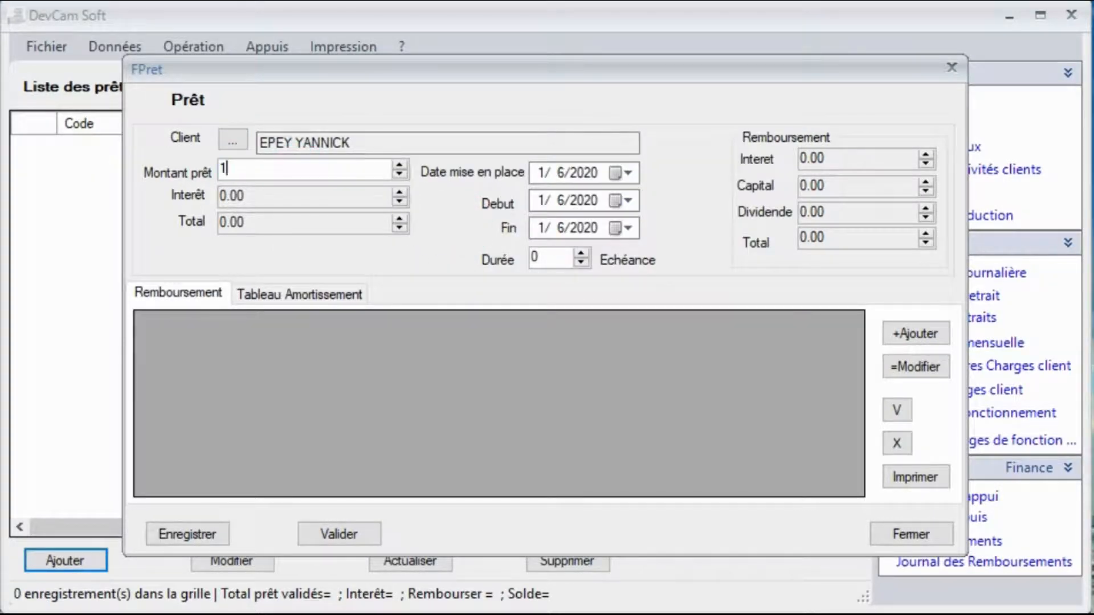
type("000")
left_click(398, 190)
left_click(398, 190)
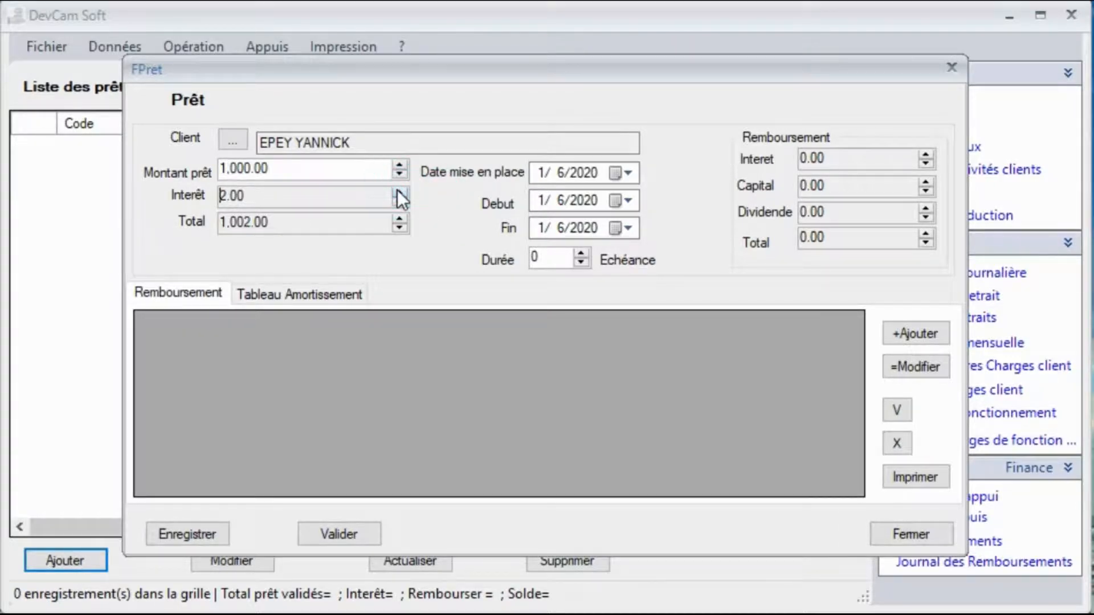
left_click(398, 189)
left_click(398, 189)
left_click(398, 190)
left_click(401, 192)
left_click(401, 192)
left_click(401, 193)
left_click(402, 193)
left_click(401, 193)
left_click(402, 193)
left_click(401, 193)
double_click(402, 192)
double_click(402, 193)
left_click(402, 193)
double_click(402, 193)
double_click(401, 192)
left_click(402, 193)
double_click(401, 193)
double_click(401, 192)
double_click(401, 193)
double_click(401, 193)
double_click(401, 192)
double_click(402, 193)
left_click(401, 193)
double_click(401, 192)
double_click(401, 193)
left_click(402, 192)
Set the loan's end date to 12/31/2020 and its duration to 12 instalments
left_click(562, 173)
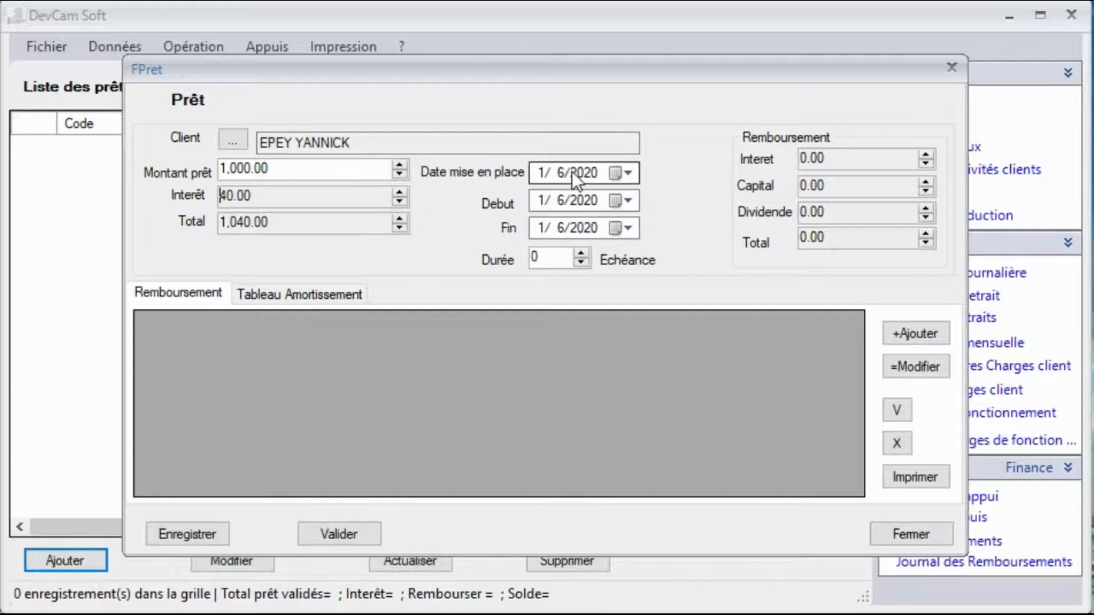
left_click(576, 201)
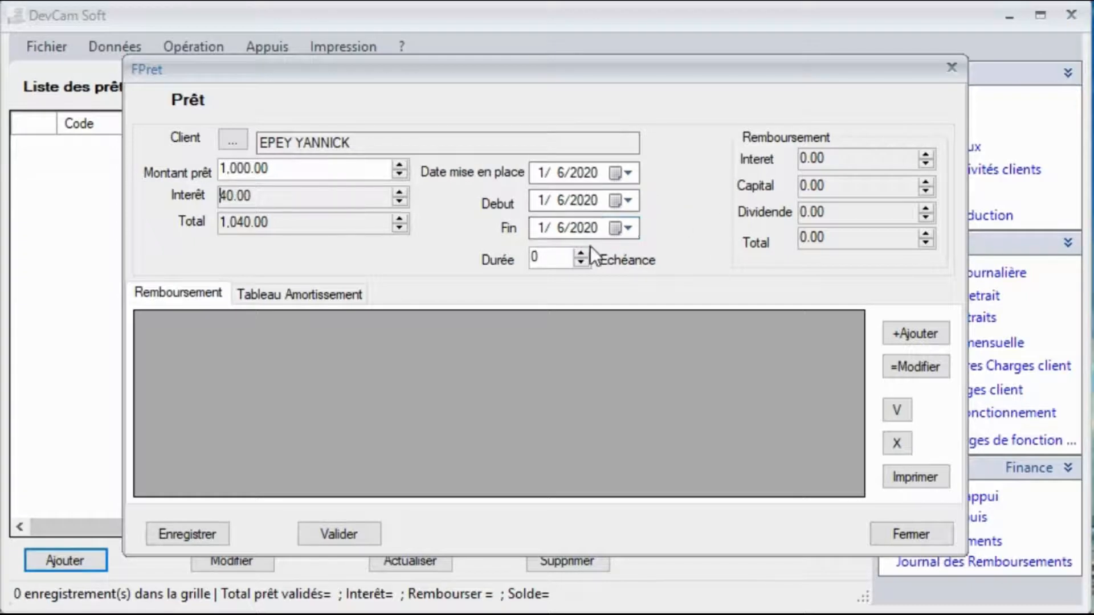
left_click(630, 229)
left_click(638, 260)
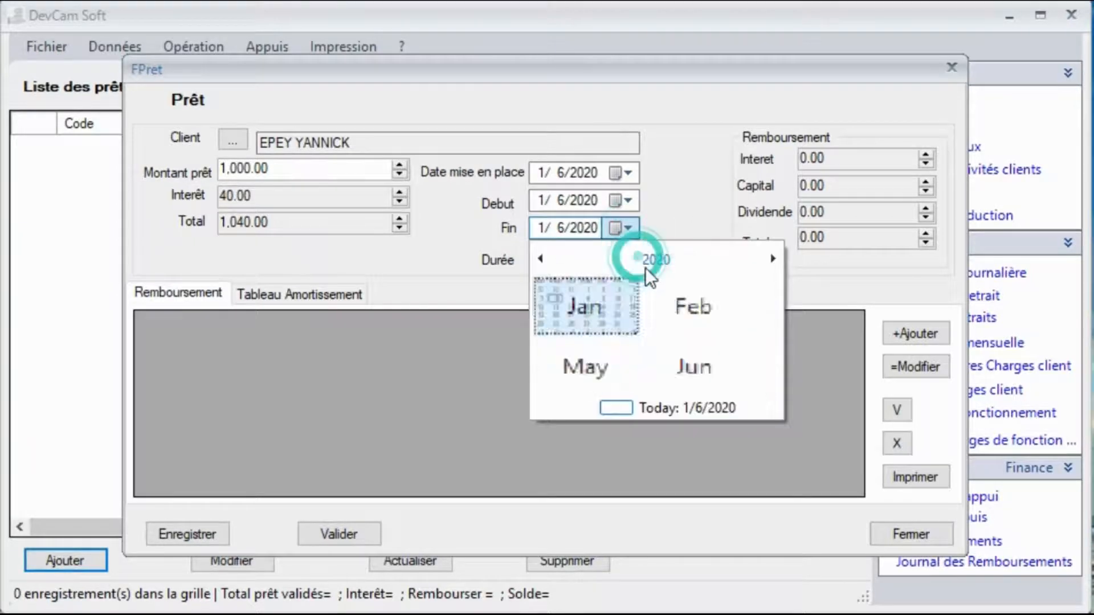
left_click(743, 374)
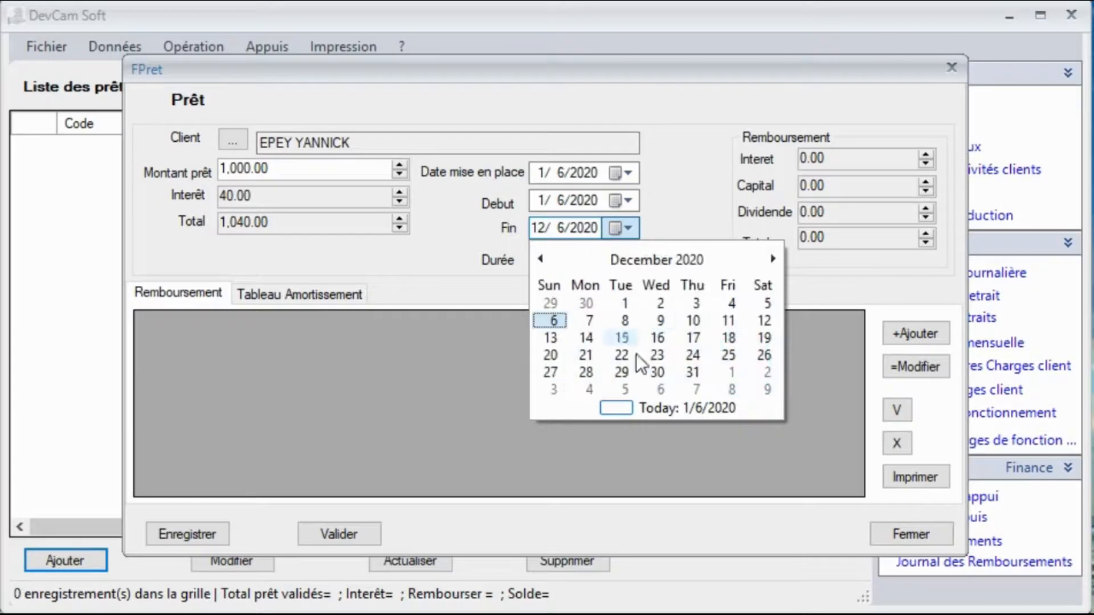
left_click(694, 369)
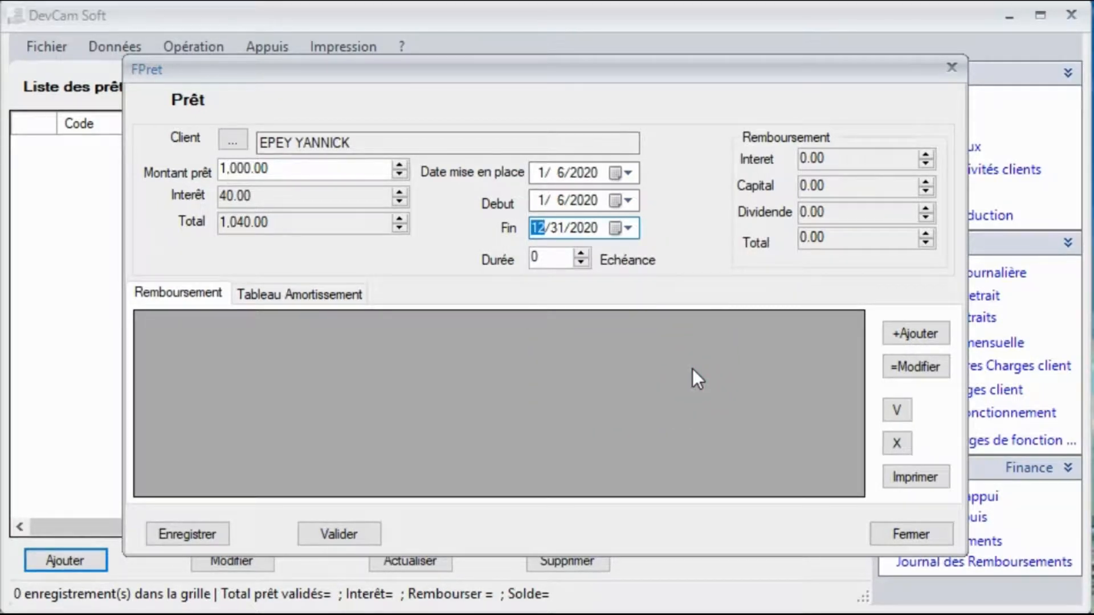
left_click(552, 258)
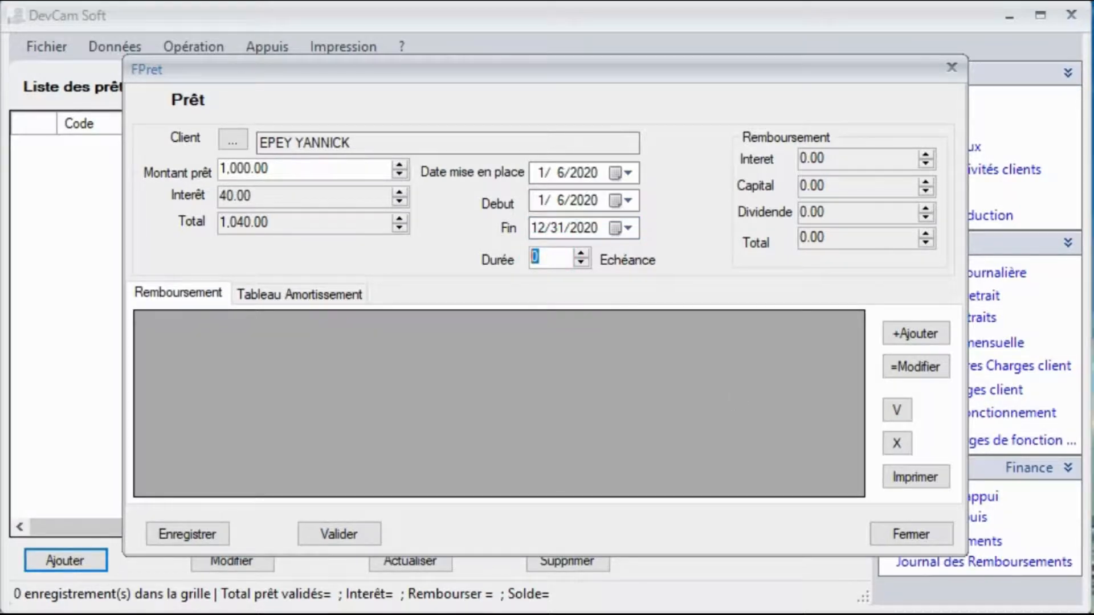
type("12")
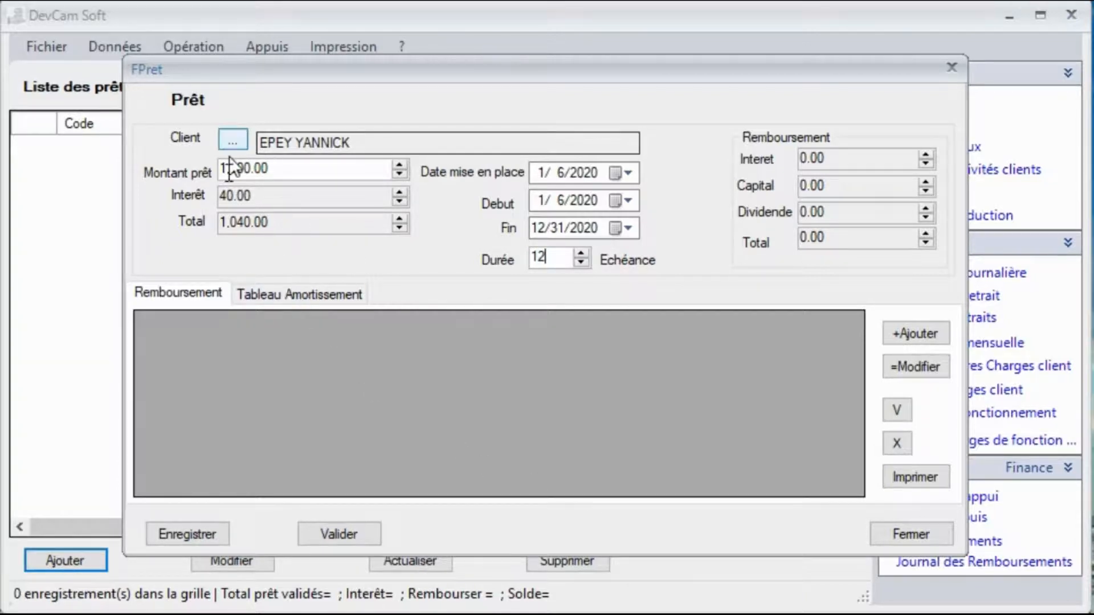
Try to add an amortization table to the new loan, and save the loan
left_click(294, 293)
left_click(303, 343)
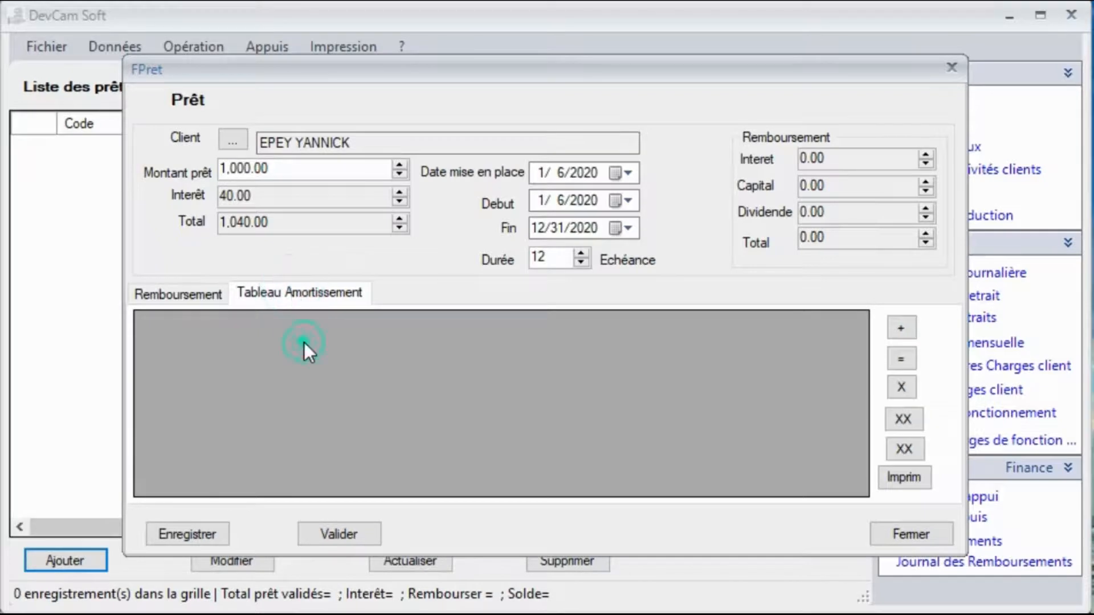
left_click(901, 328)
left_click(528, 457)
left_click(195, 531)
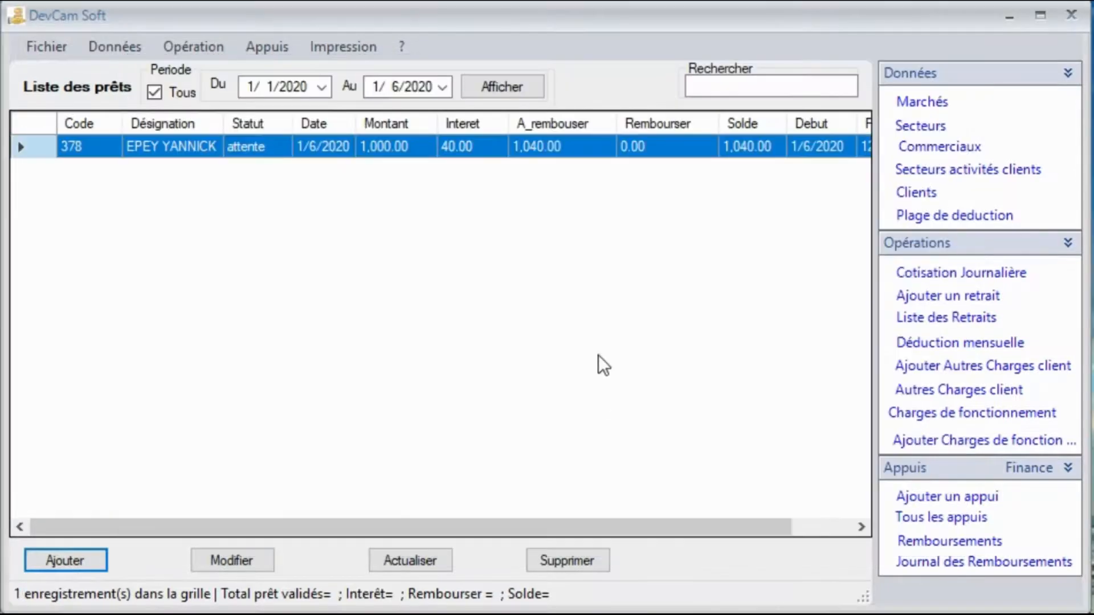
Reopen the saved loan and start adding lines to its amortization table
double_click(260, 142)
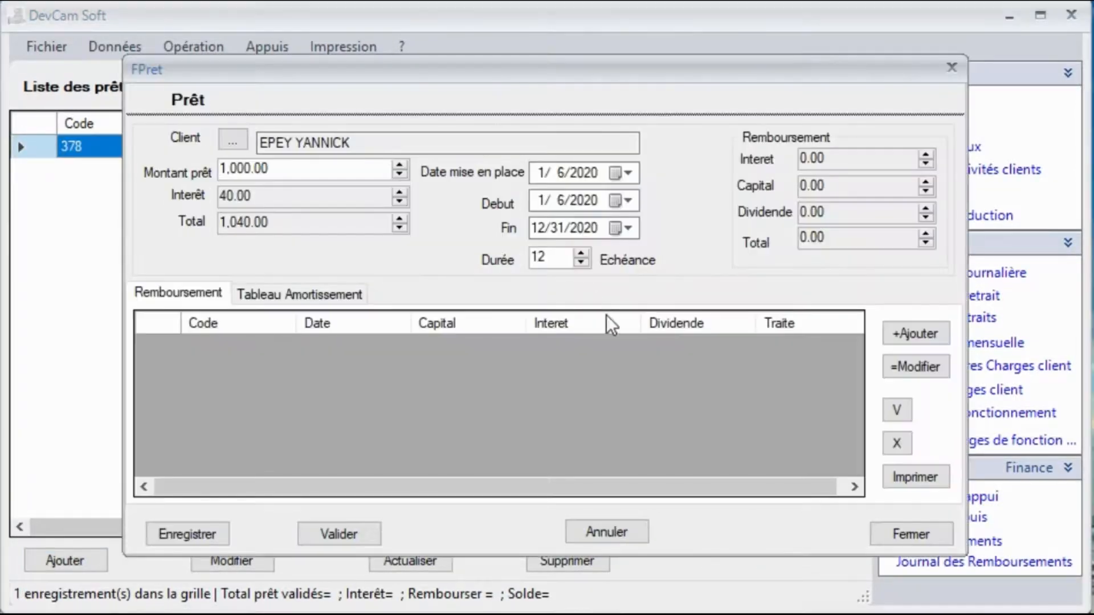
left_click(271, 291)
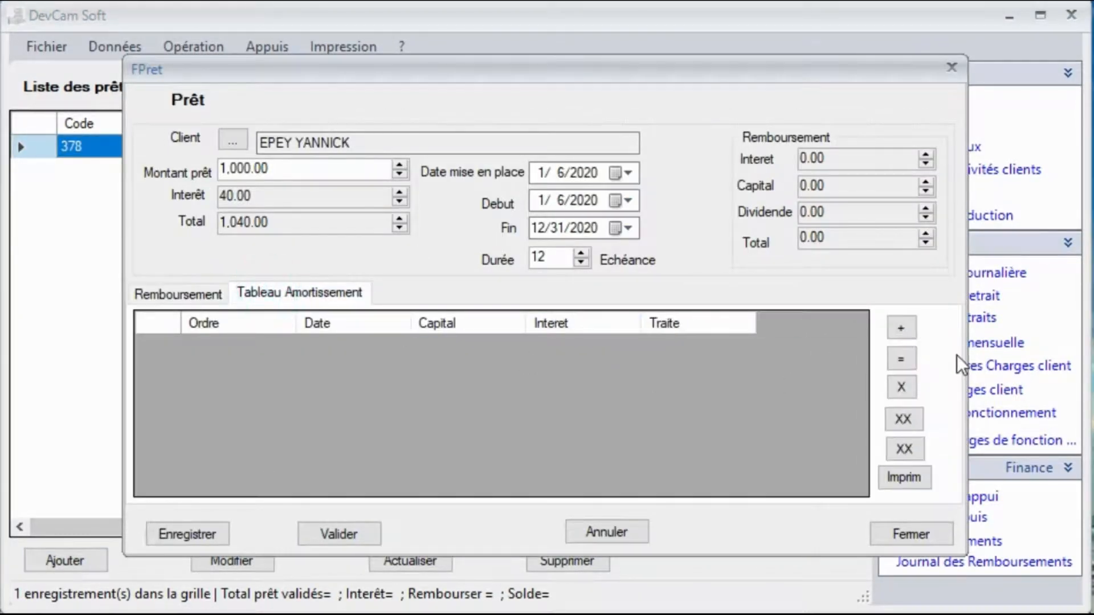
left_click(901, 329)
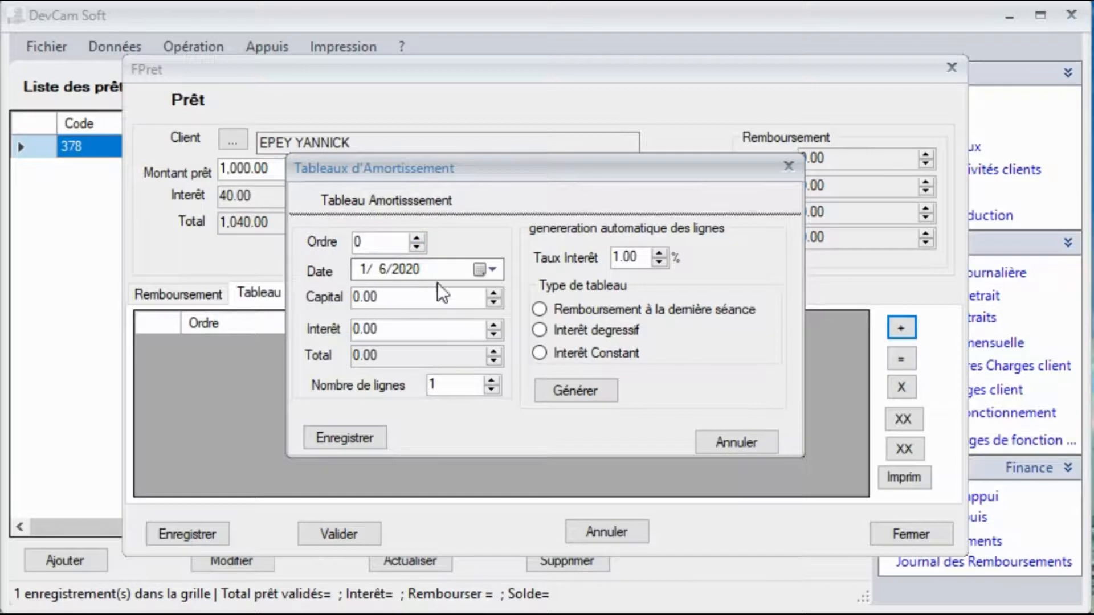
Fill in a manual amortization entry with capital 1,000, interest 100 and 10 lines
left_click(442, 298)
type("10.")
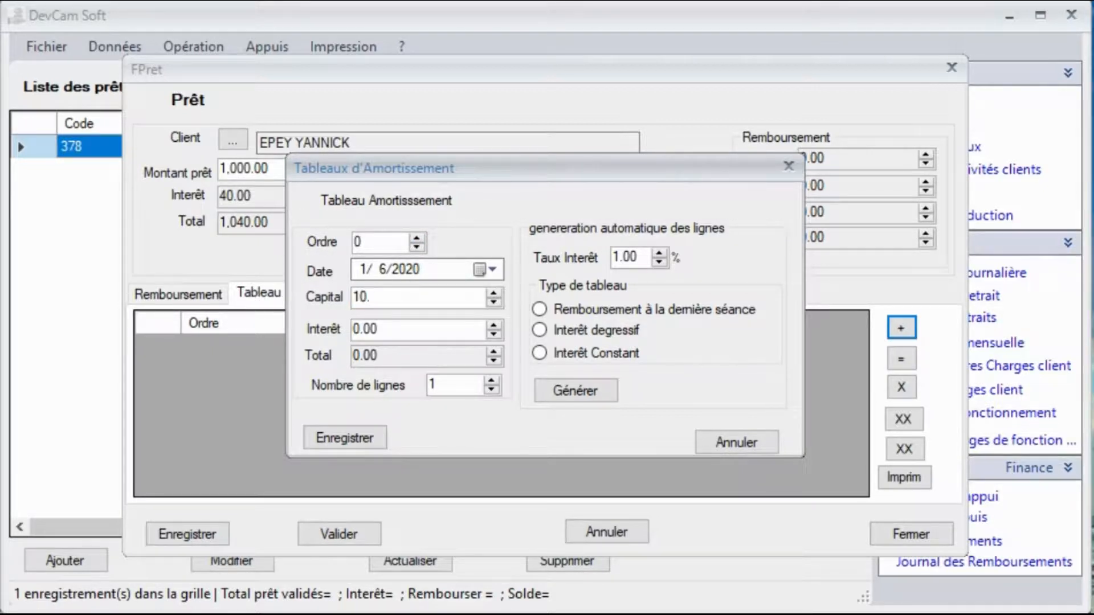
key("BackSpace")
type("00")
left_click(403, 330)
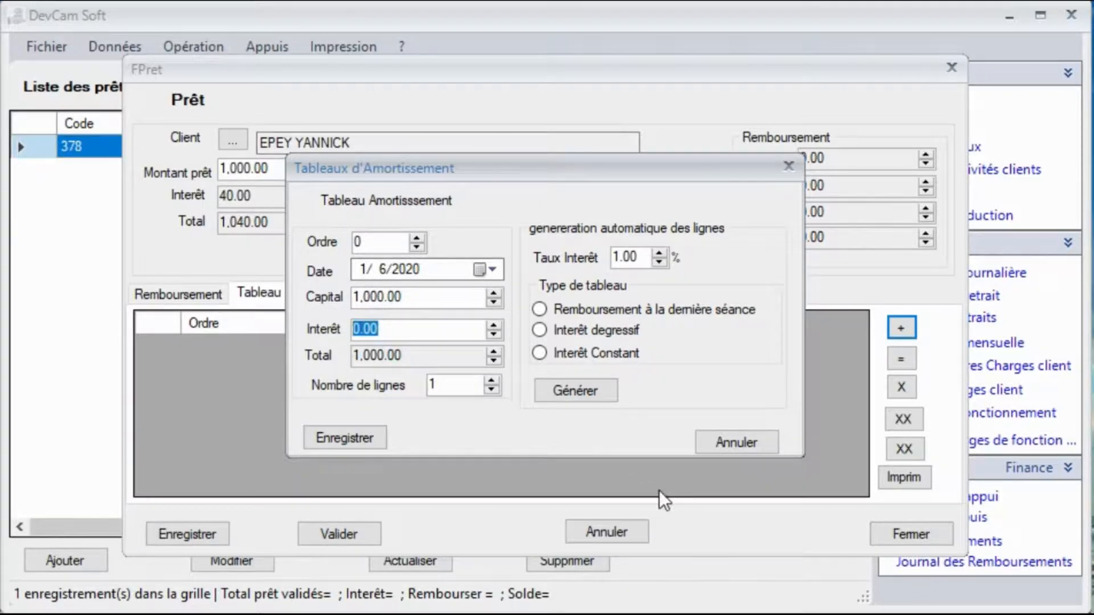
type("100")
left_click(463, 385)
left_click(414, 384)
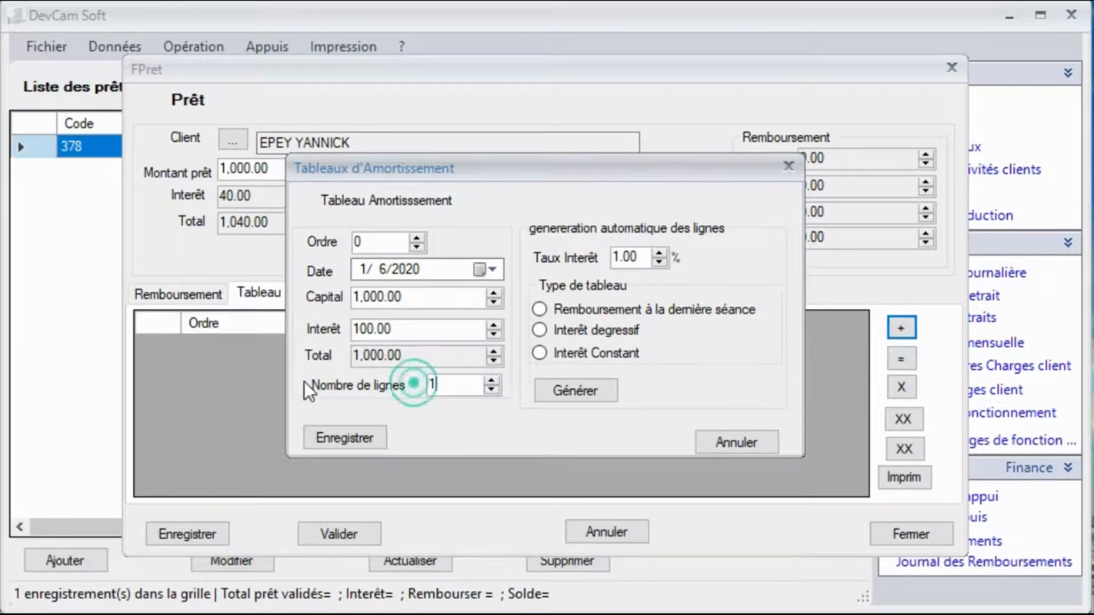
type("5")
key("BackSpace")
key("BackSpace")
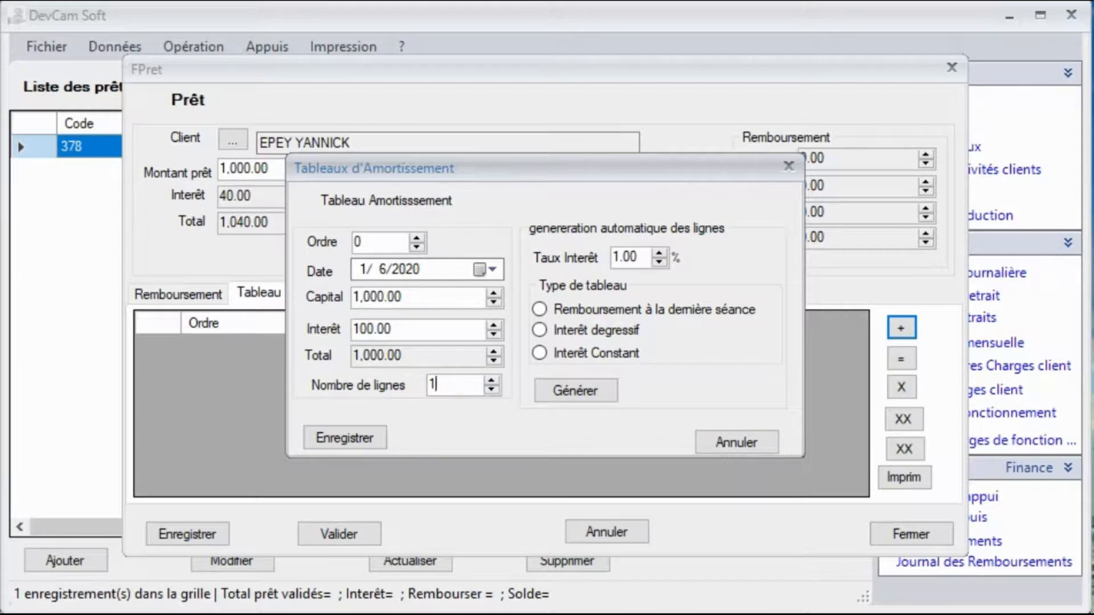
type("10")
Generate the amortization table automatically with constant interest (Interêt Constant), check its lines and save the loan
left_click(541, 352)
left_click(559, 388)
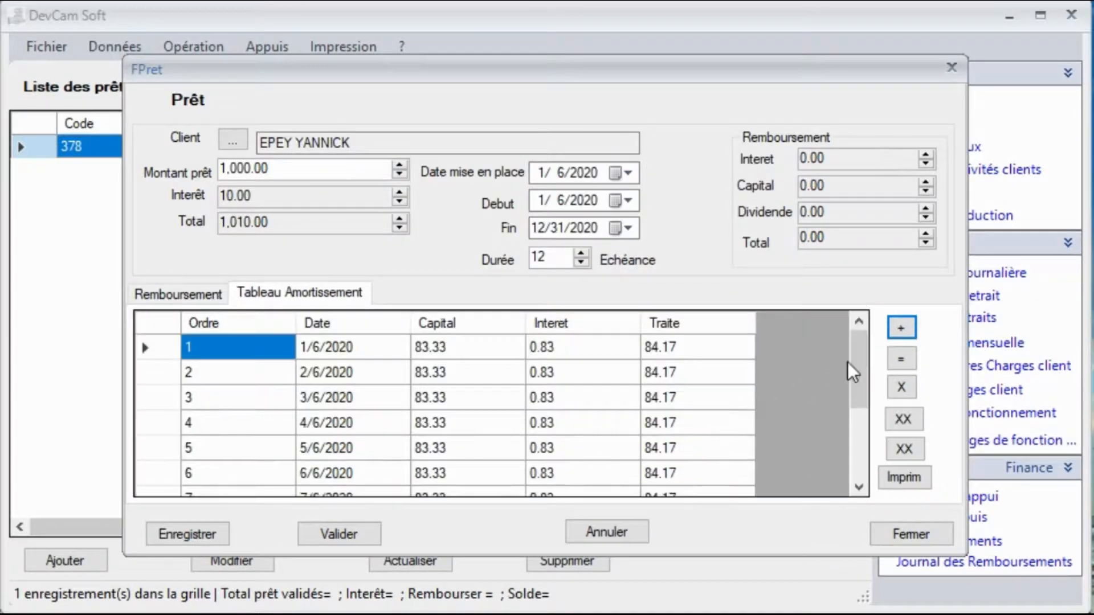
left_click_drag(857, 355, 893, 323)
mouse_move(860, 354)
left_mouse_down()
mouse_move(863, 461)
mouse_move(867, 343)
left_mouse_up()
left_click(207, 536)
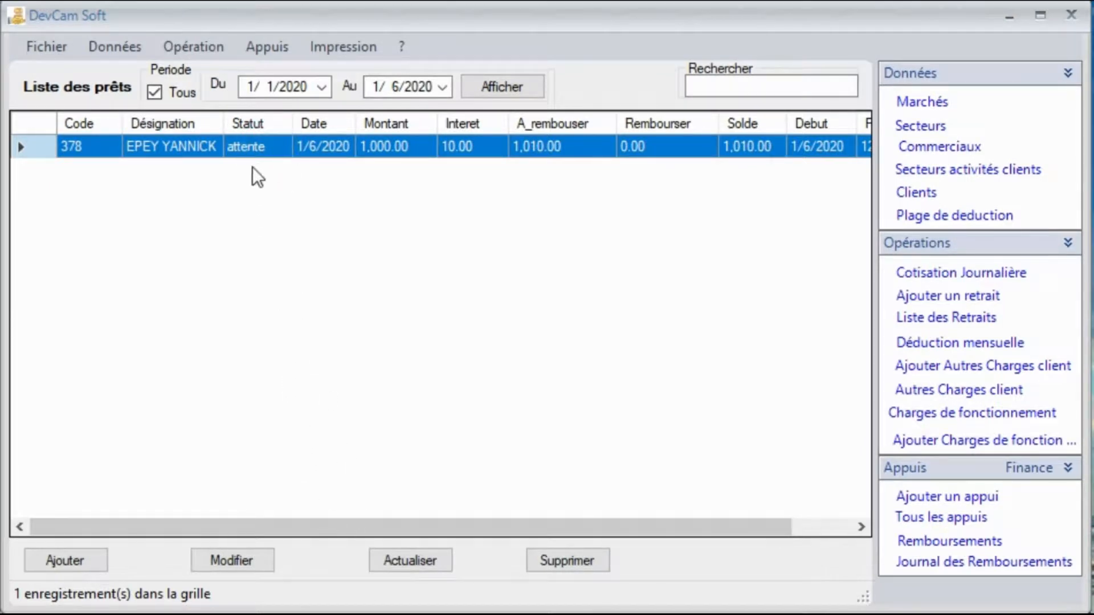
Validate the pending client loan and reopen it from the loan list
double_click(245, 143)
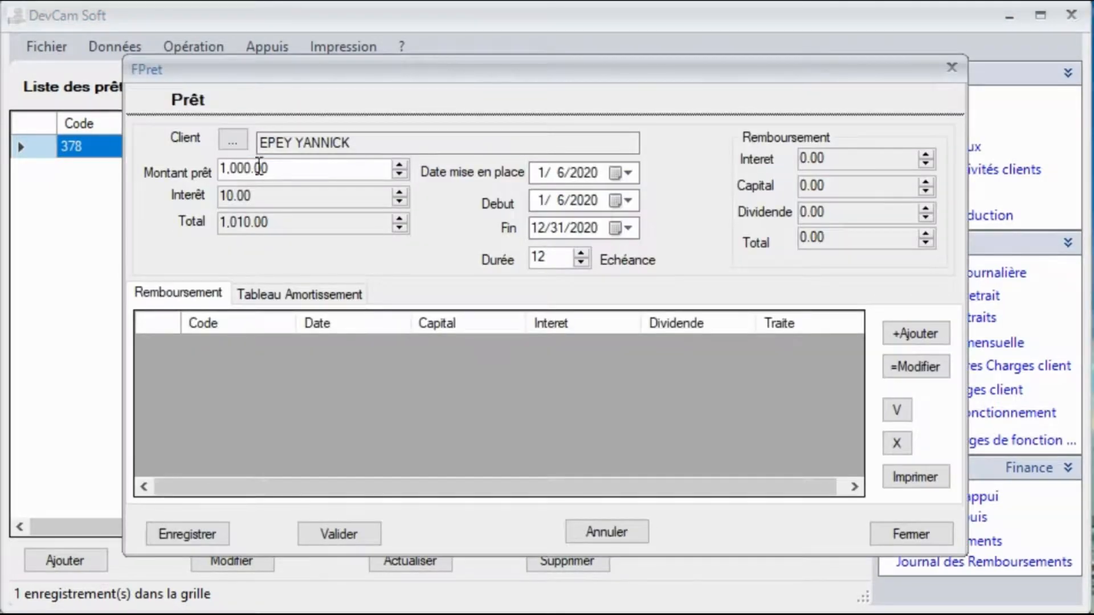
left_click(344, 536)
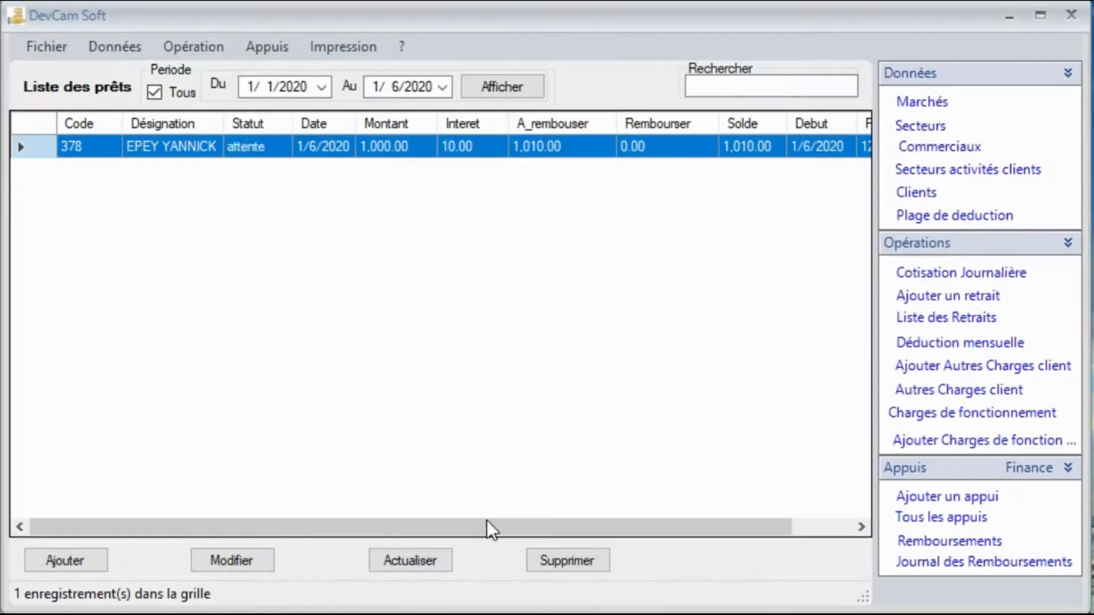
double_click(258, 146)
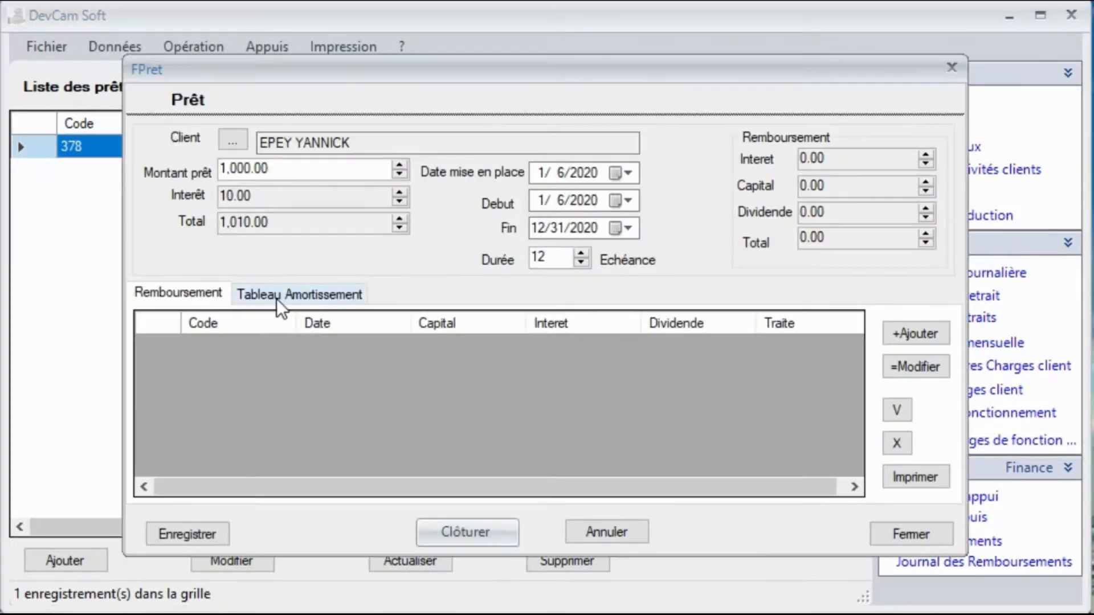
Add a repayment to the validated loan with capital 50, interest 10 and dividend 5, and save it
left_click(232, 371)
left_click(926, 334)
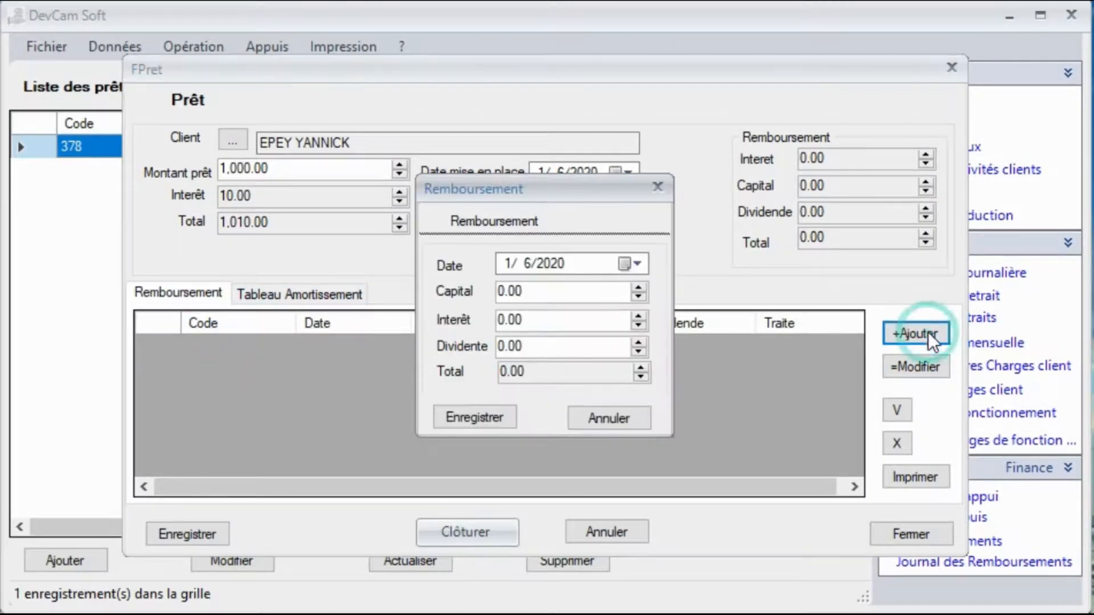
left_click(584, 294)
left_click(585, 295)
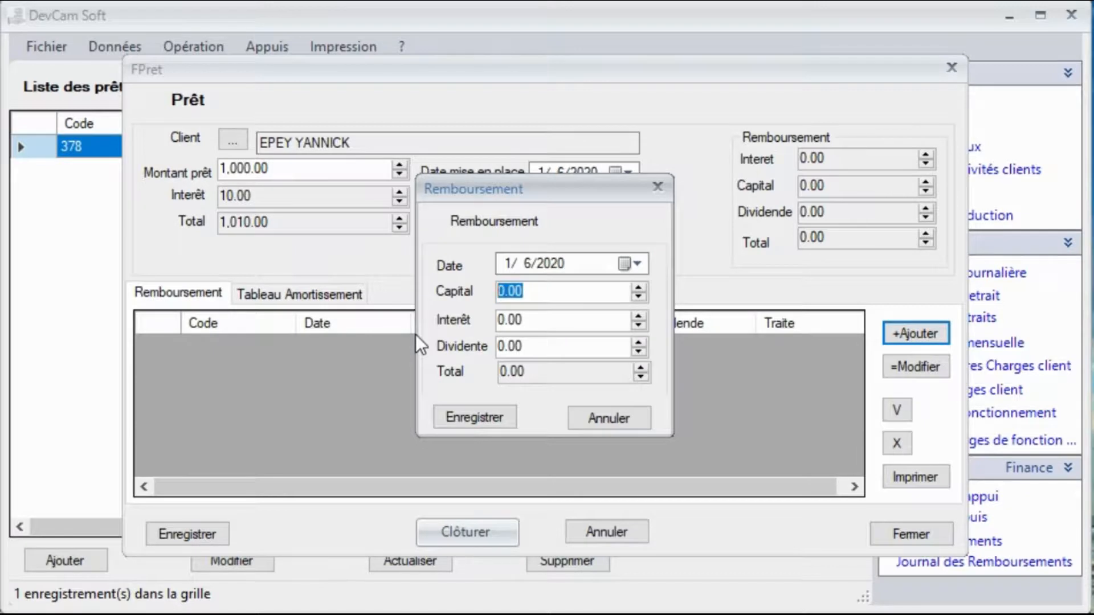
type("50")
left_click(557, 317)
type("10")
left_click(548, 350)
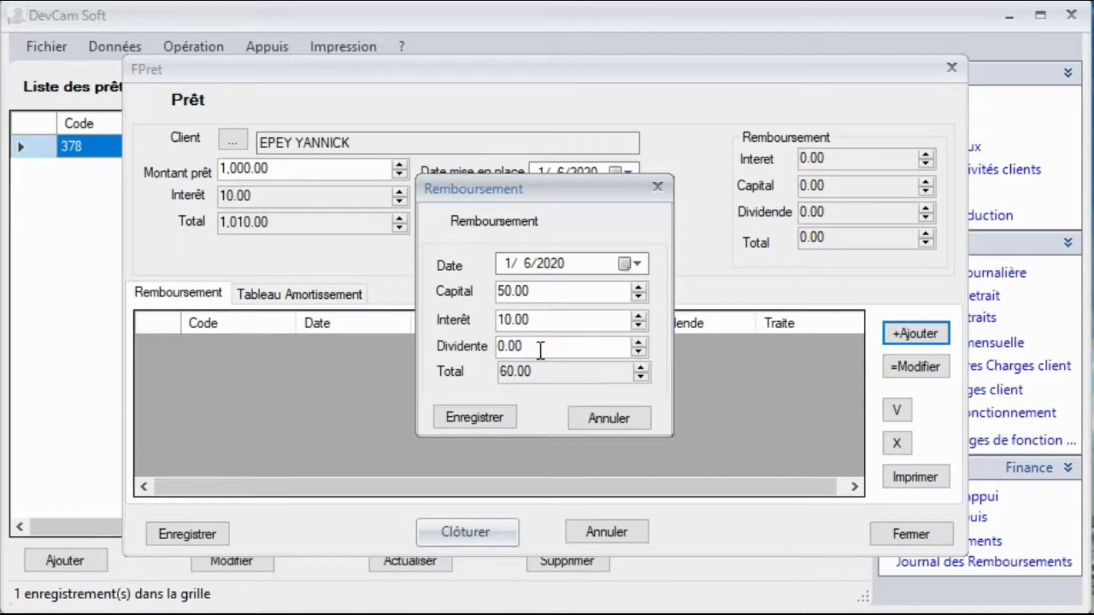
left_click_drag(541, 349, 452, 338)
type("2")
key("BackSpace")
type("5")
left_click(557, 320)
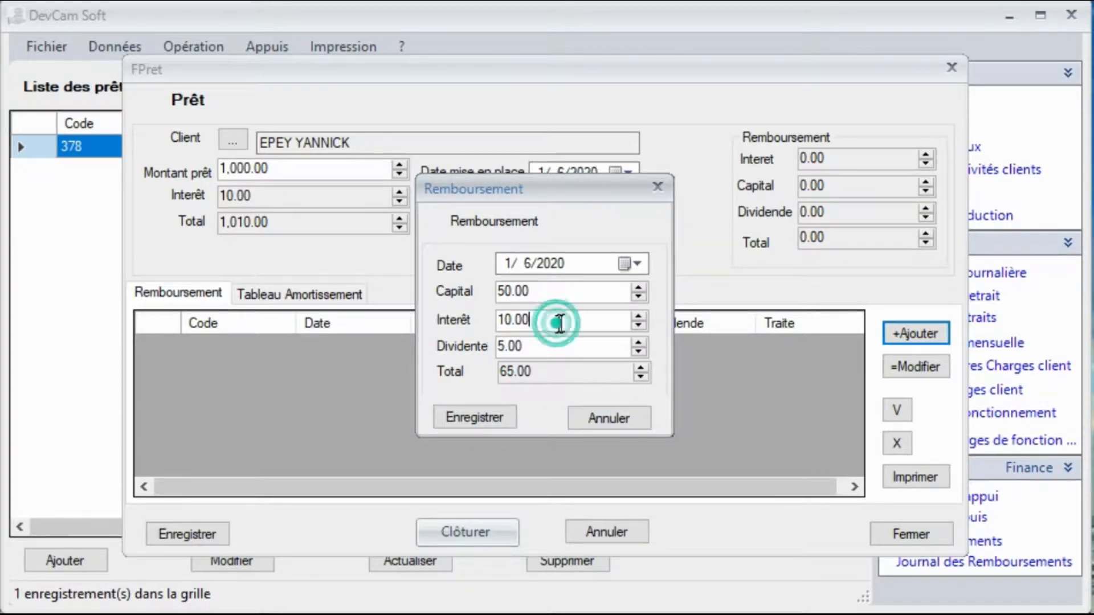
left_click(477, 419)
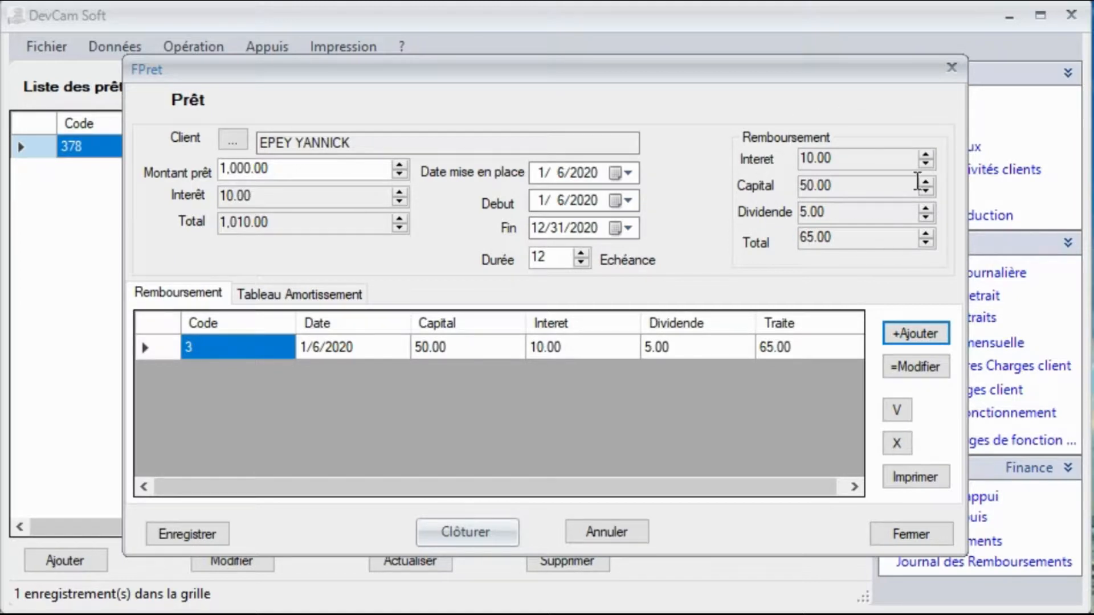
Preview the loan's printable repayment report, and close both the preview and the loan form
left_click(924, 481)
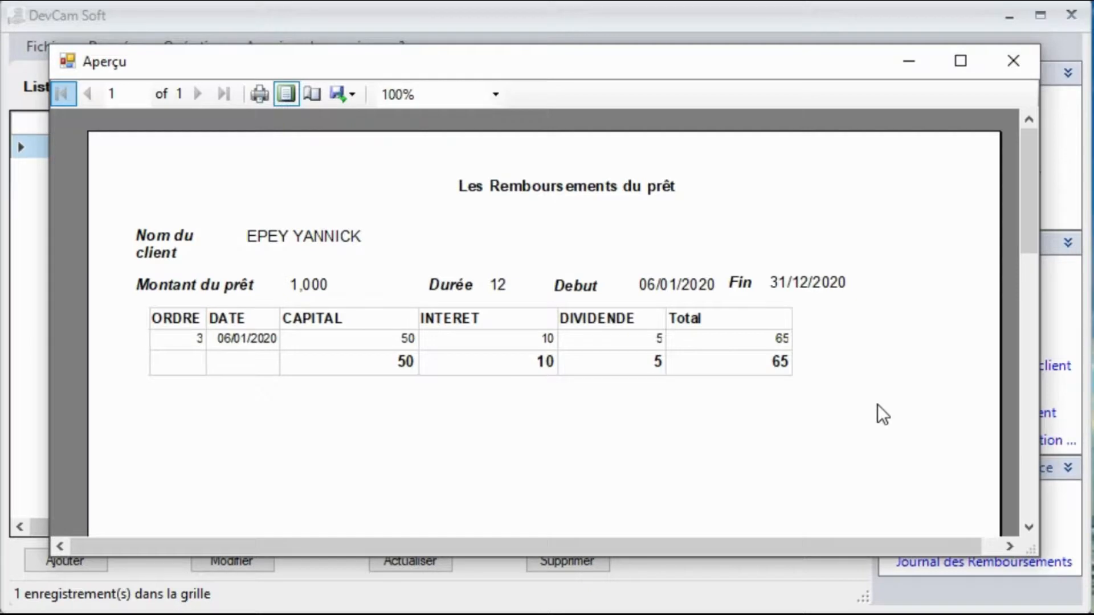
left_click(1014, 61)
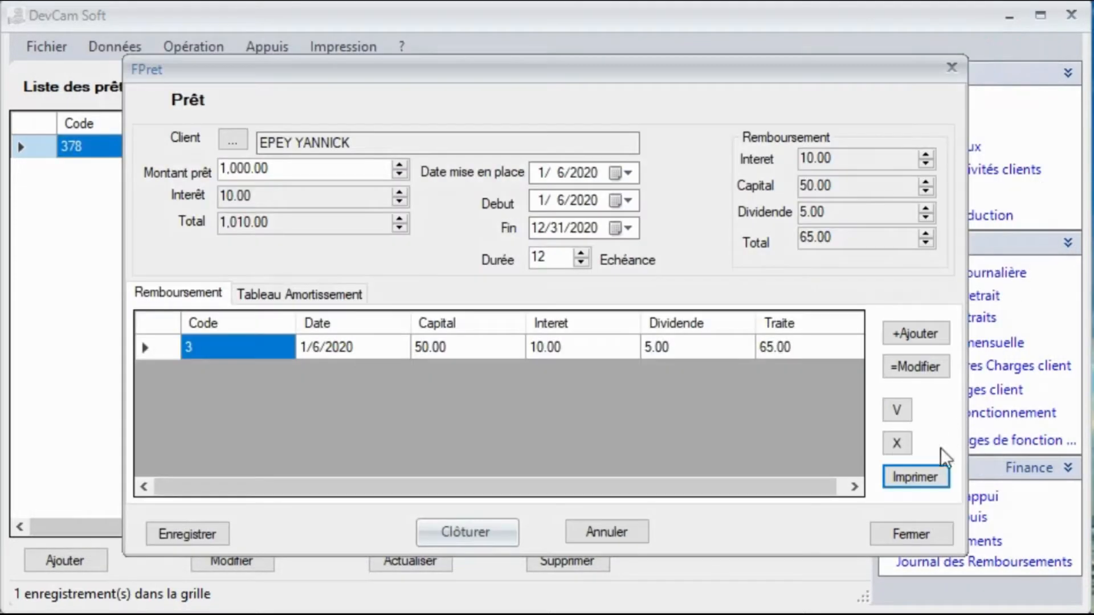
left_click(912, 535)
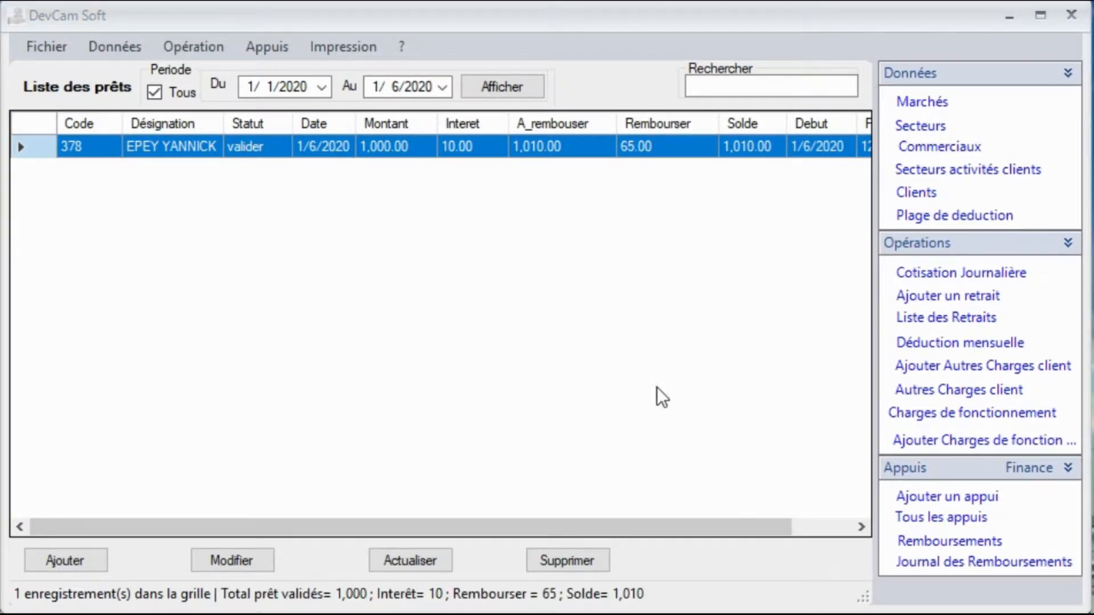
Generate the journal of all operations (Toutes les opérations) for 1/1/2020 to 1/6/2020 and check its credit column
left_click(342, 44)
left_click(371, 228)
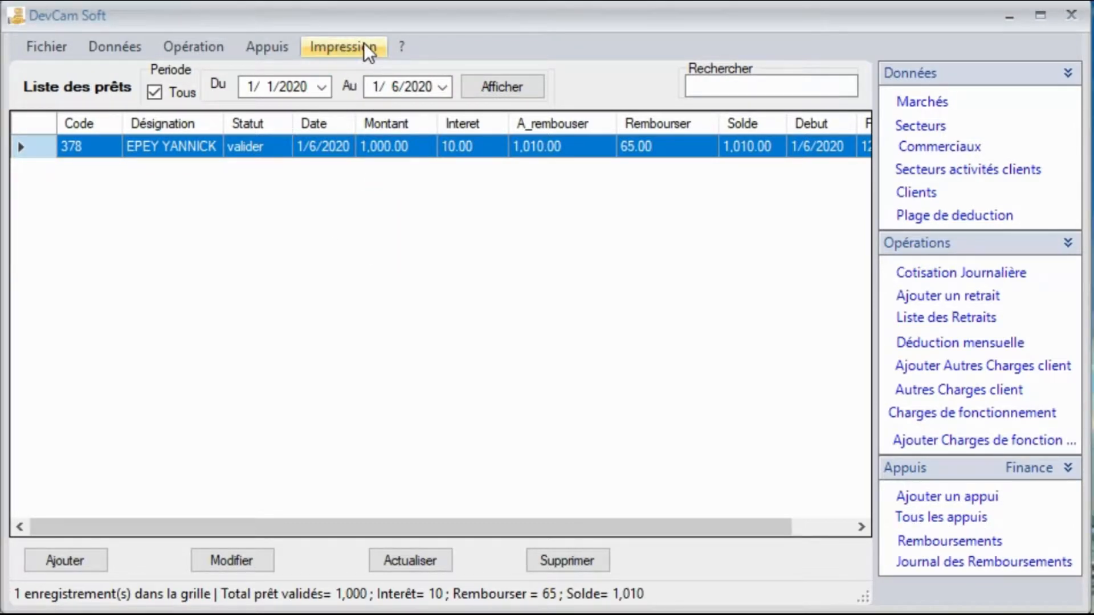
left_click(364, 46)
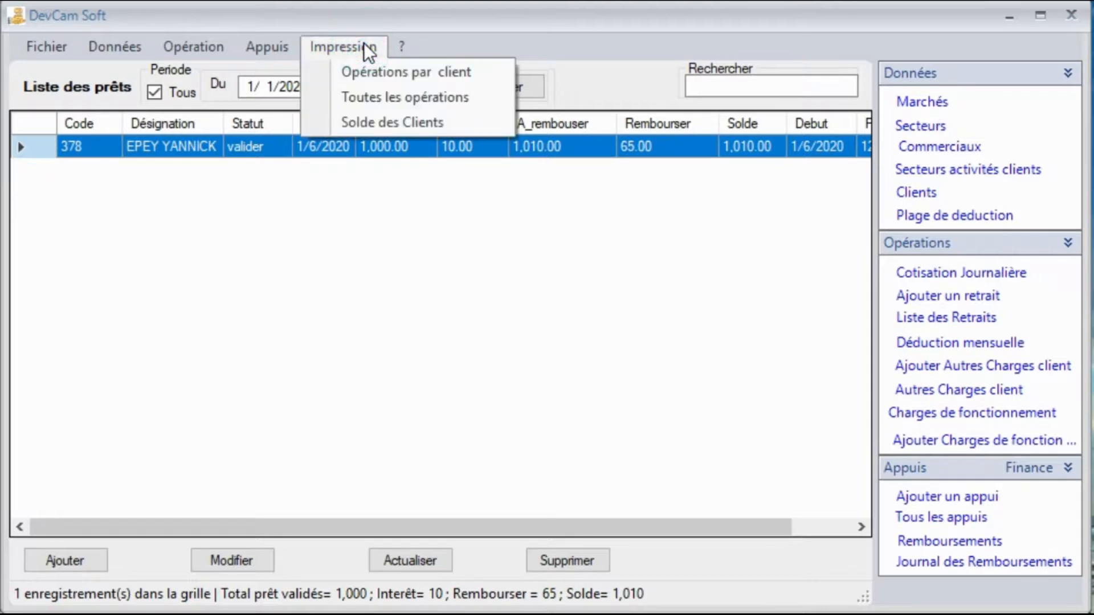
left_click(358, 101)
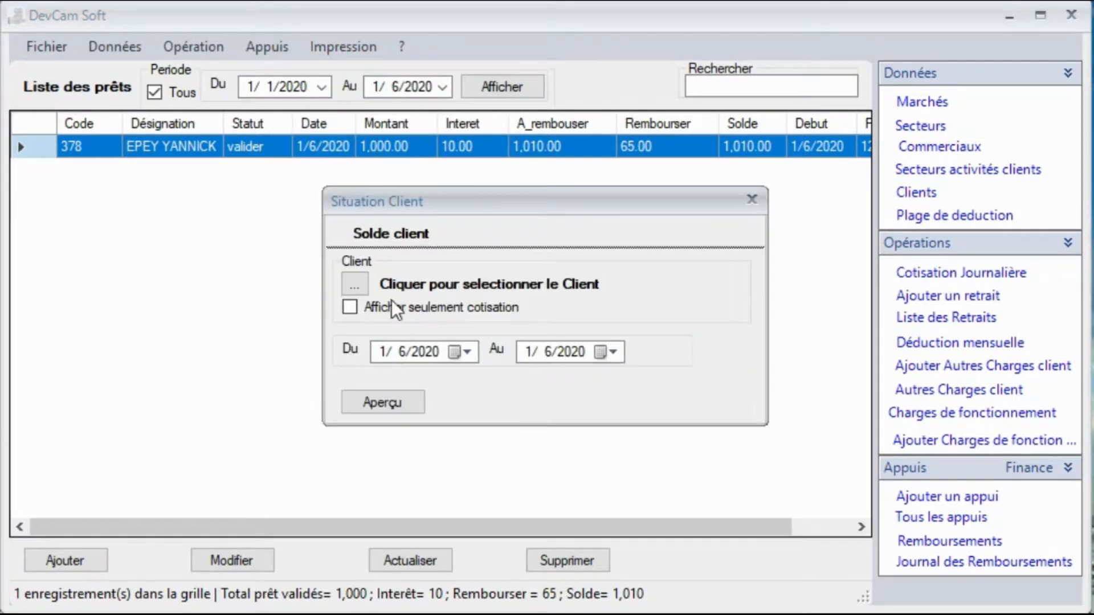
left_click(465, 353)
left_click(499, 427)
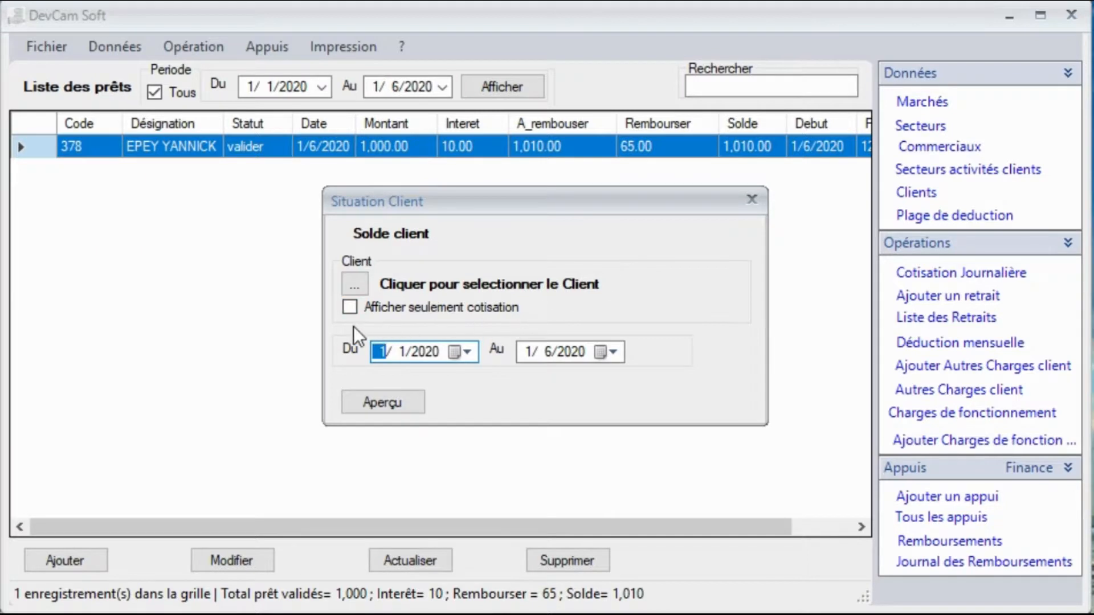
left_click(392, 405)
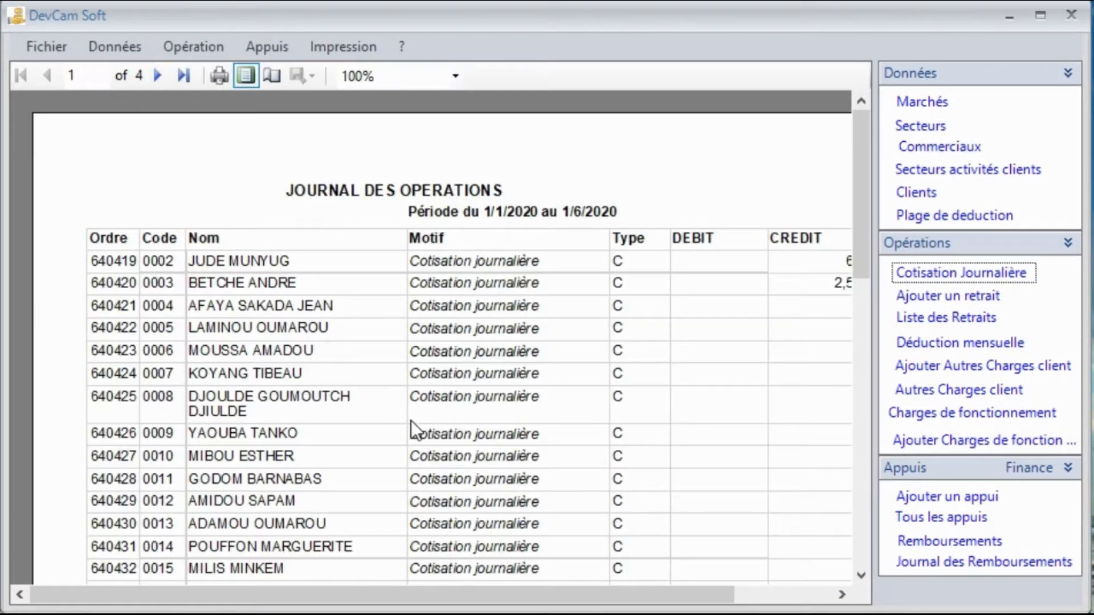
left_click_drag(333, 595, 406, 602)
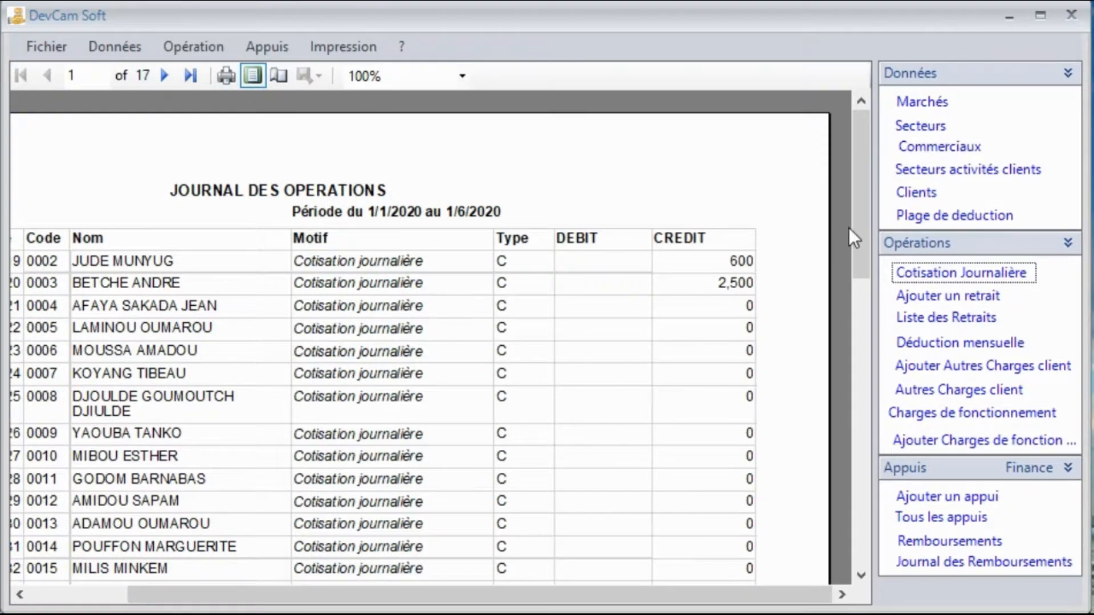
left_click_drag(856, 238, 852, 187)
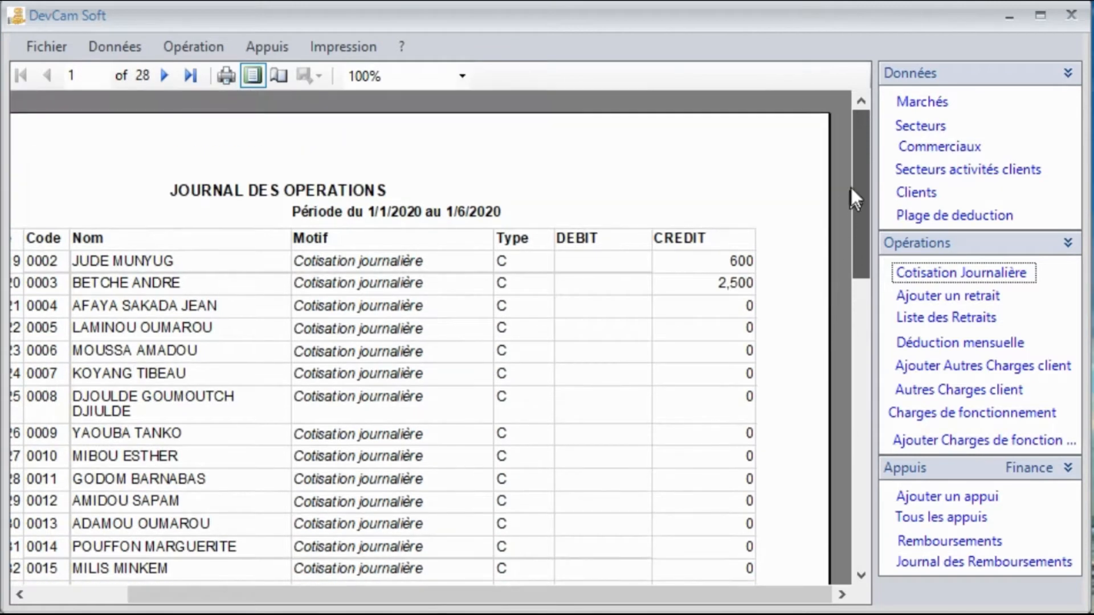
Open the client balances report (Solde des Clients) with both period dates left at 1/6/2020
left_click(337, 46)
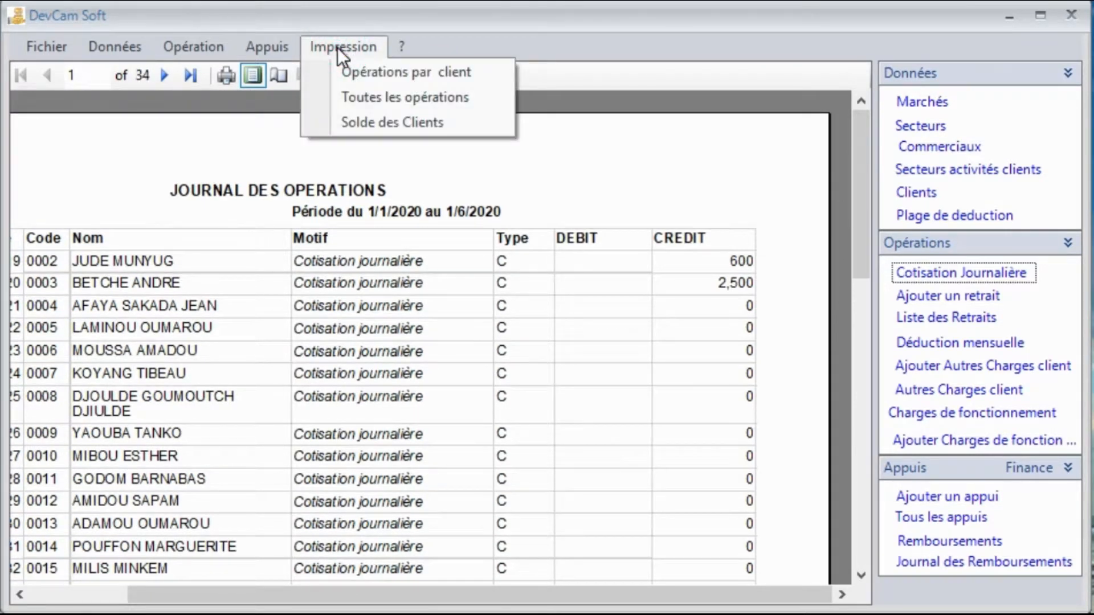
left_click(346, 118)
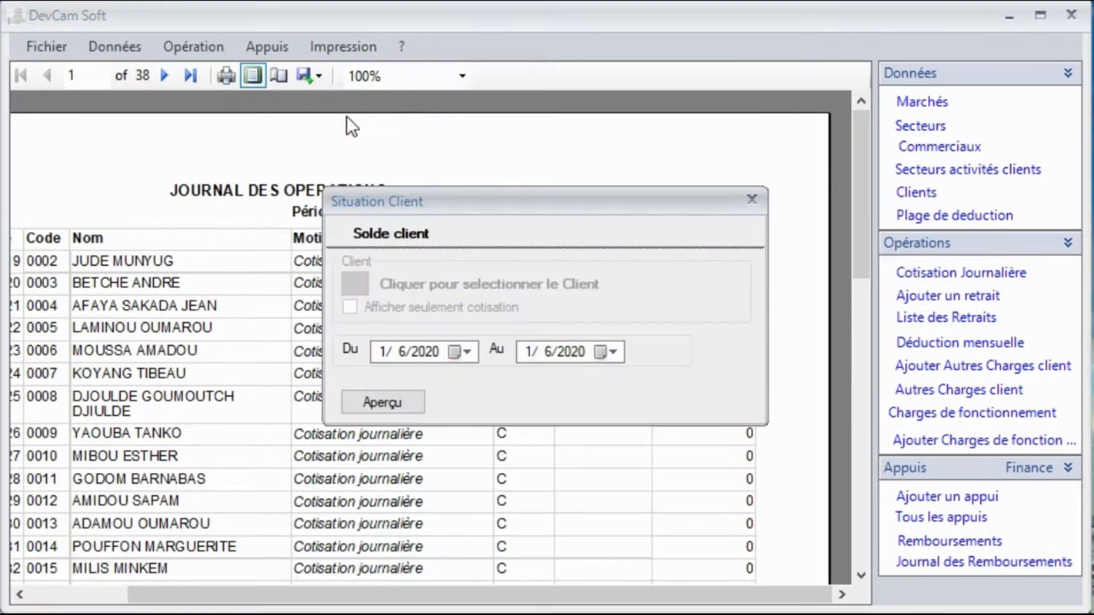
left_click(752, 203)
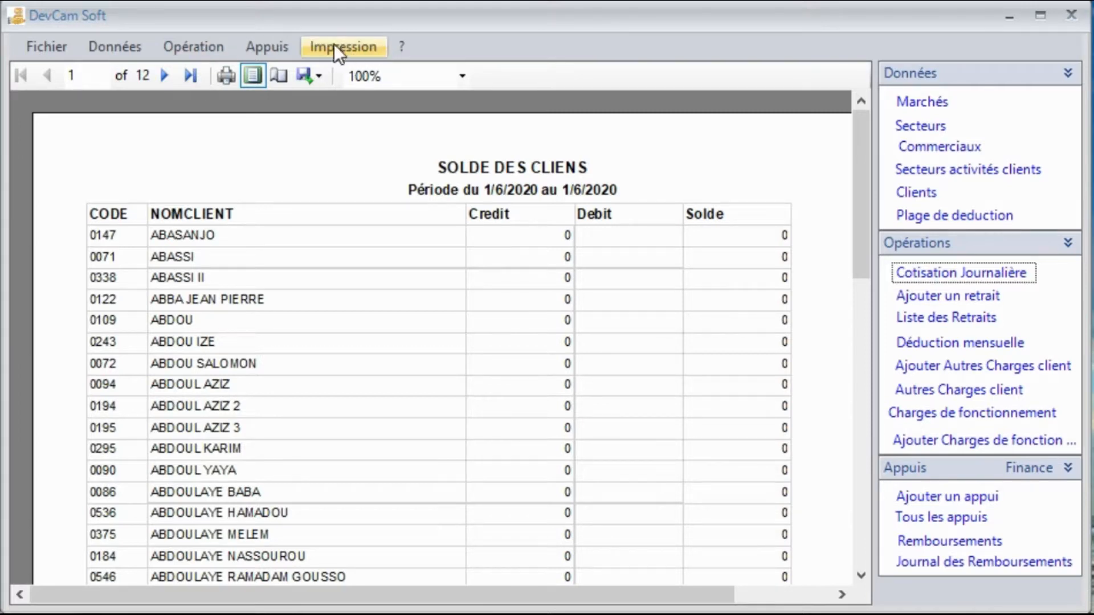
Generate the client balances report (Solde des Clients) for 1/1/2020 to 1/6/2020 and review the balances through page 2
left_click(331, 41)
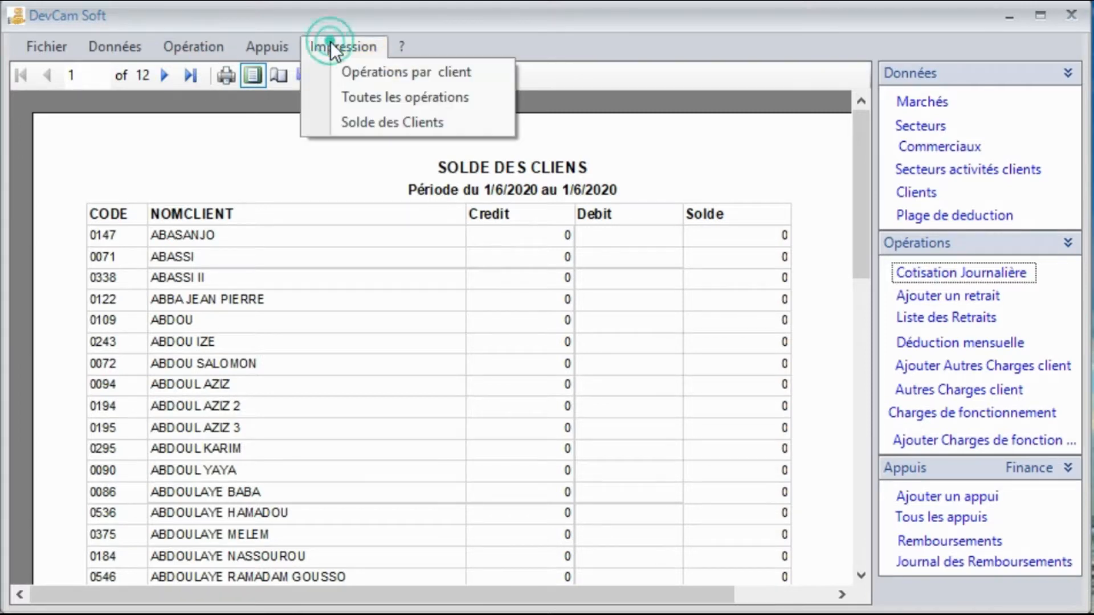
left_click(346, 117)
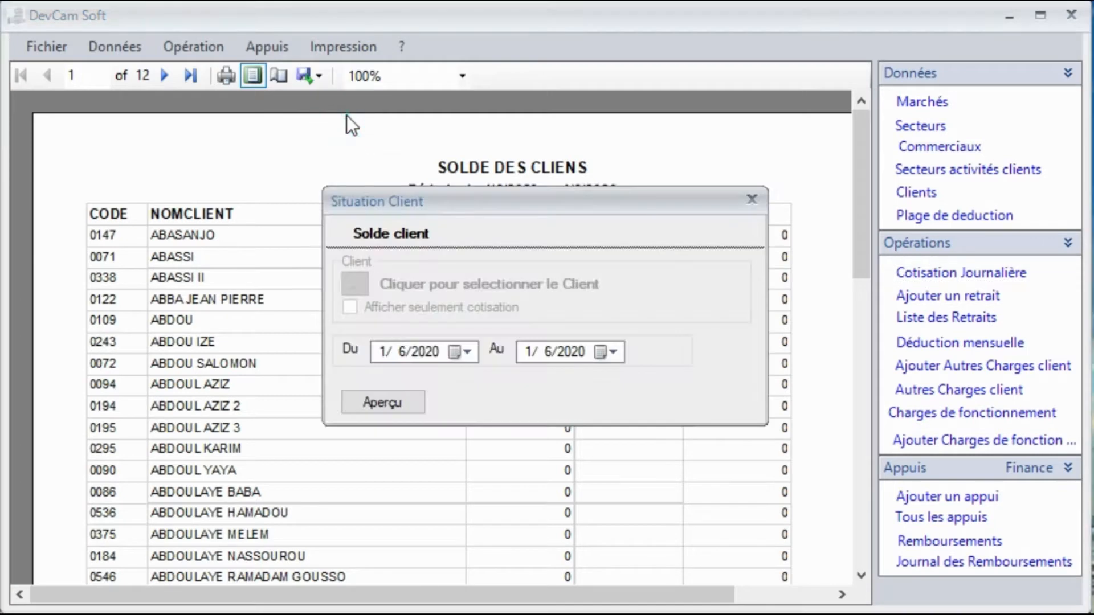
left_click(462, 351)
left_click(501, 427)
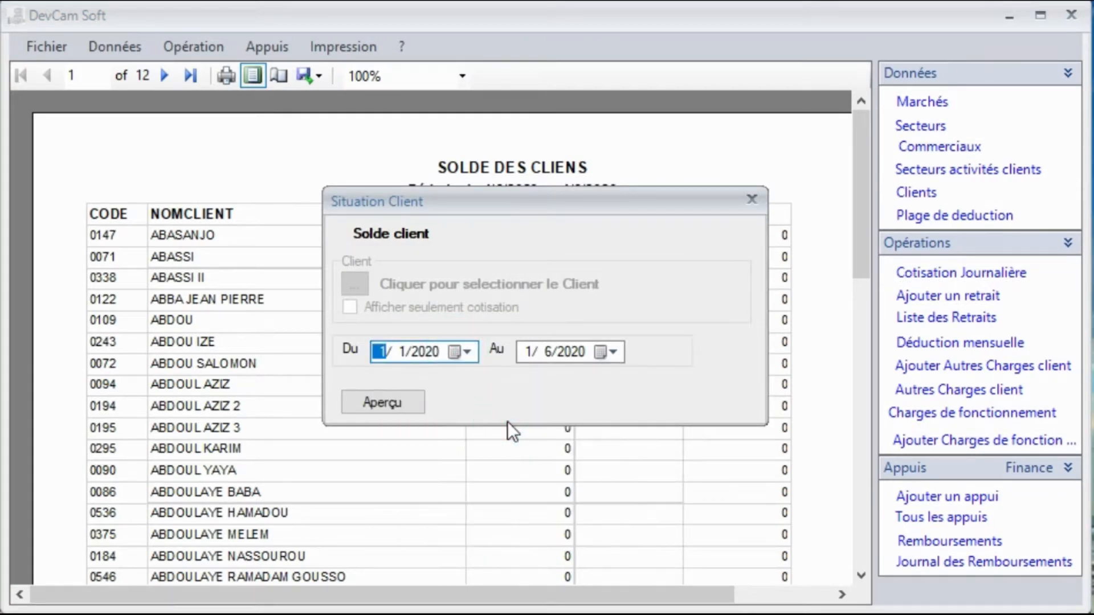
left_click(393, 408)
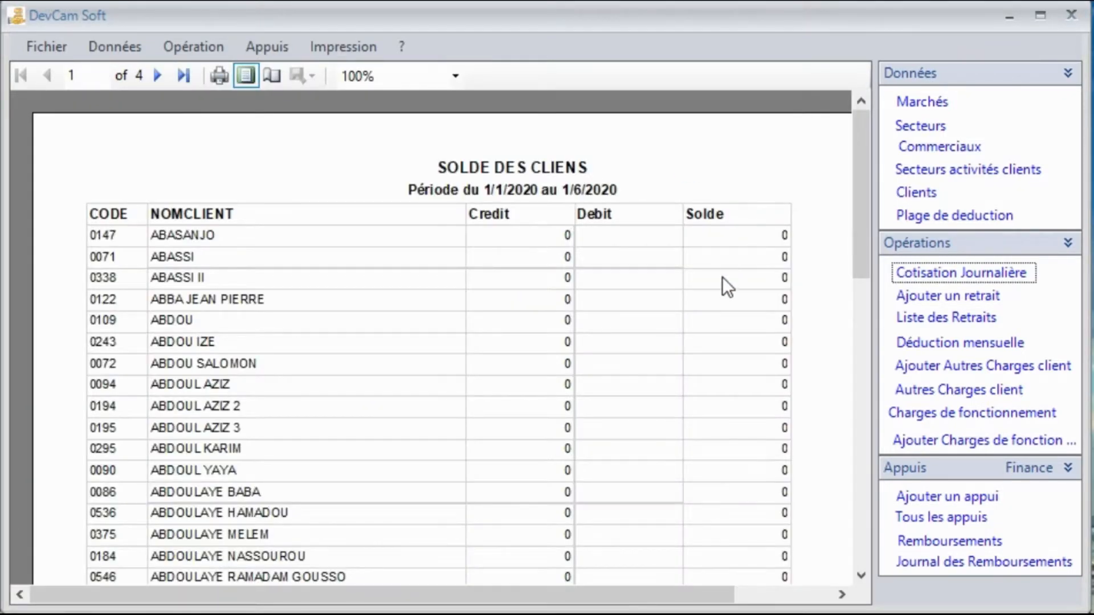
scroll(723, 275, "down", 3)
scroll(721, 300, "down", 15)
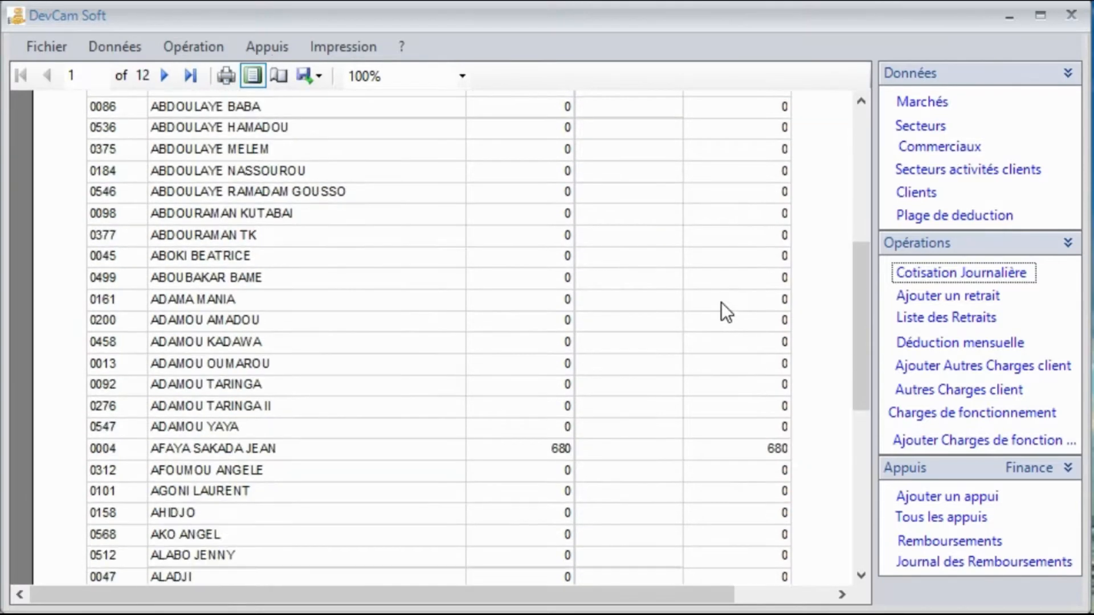
scroll(721, 313, "down", 2)
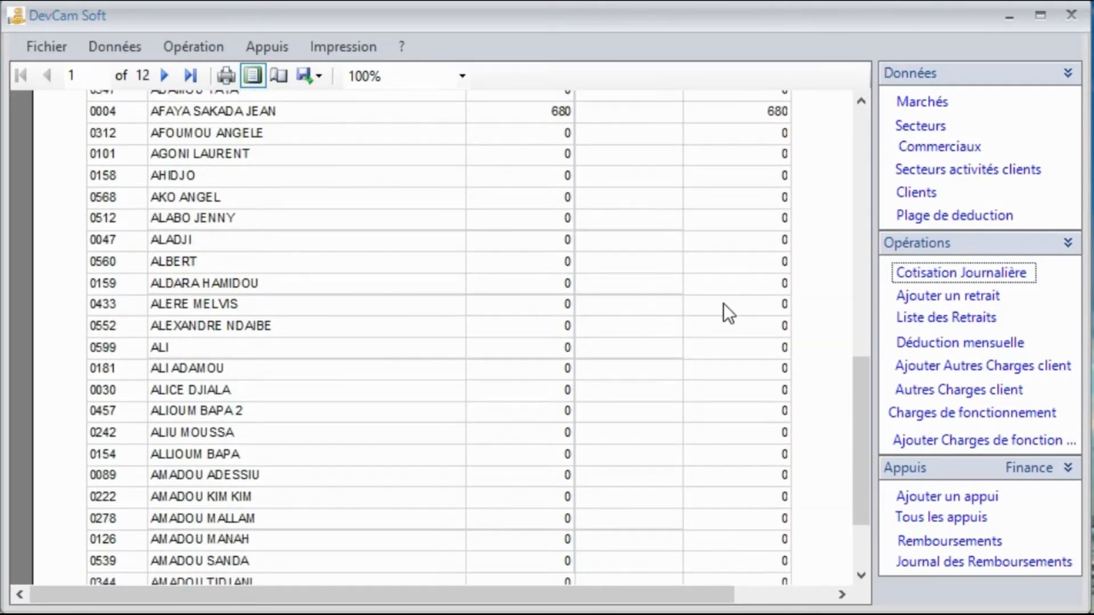
scroll(724, 304, "down", 2)
scroll(725, 313, "down", 1)
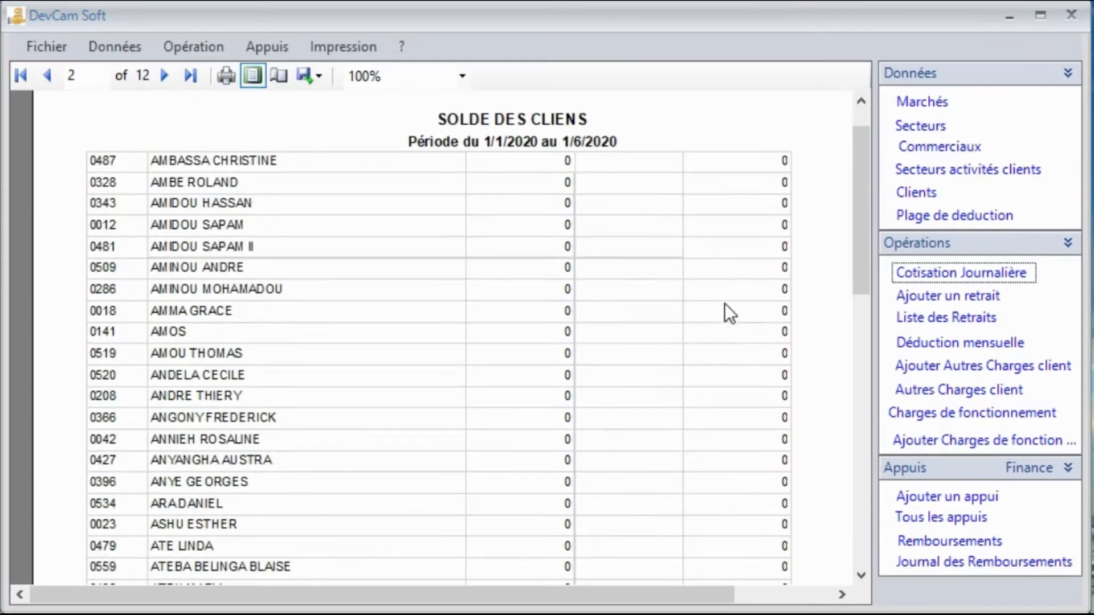